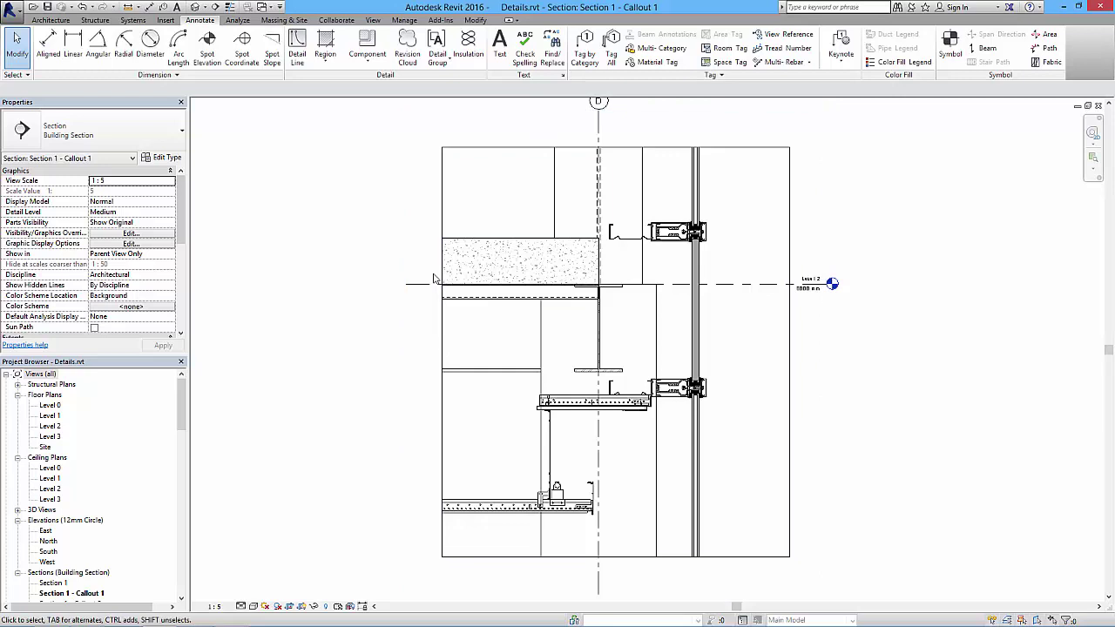
Place an aligned dimension from the top to the underside of the concrete floor, just outside the left crop edge
middle_click_drag(494, 312, 476, 335)
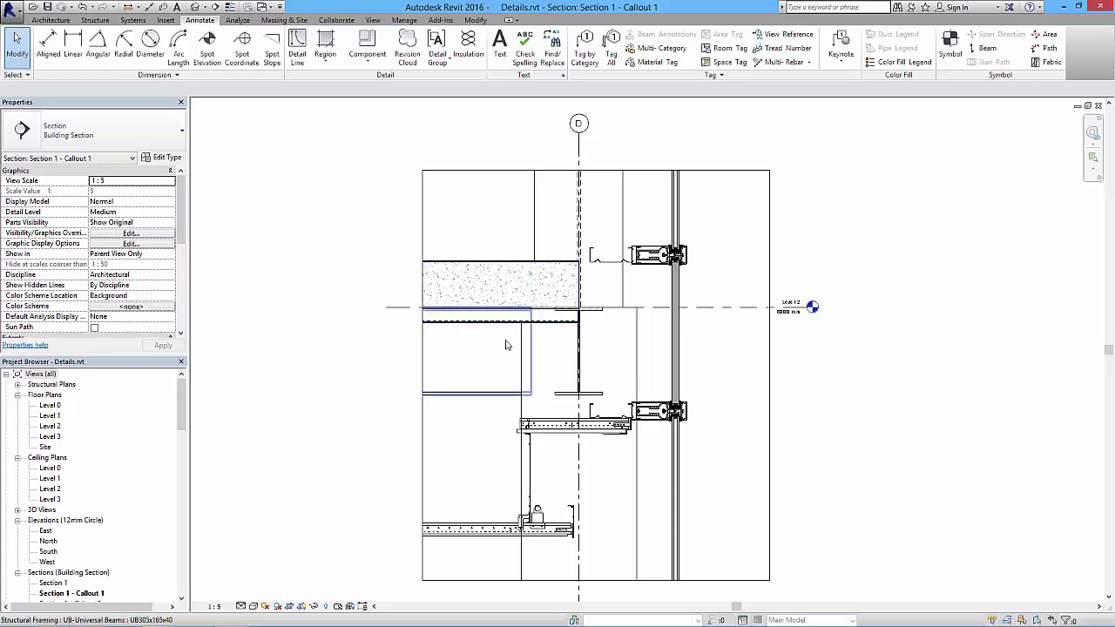
middle_click_drag(503, 341, 497, 311)
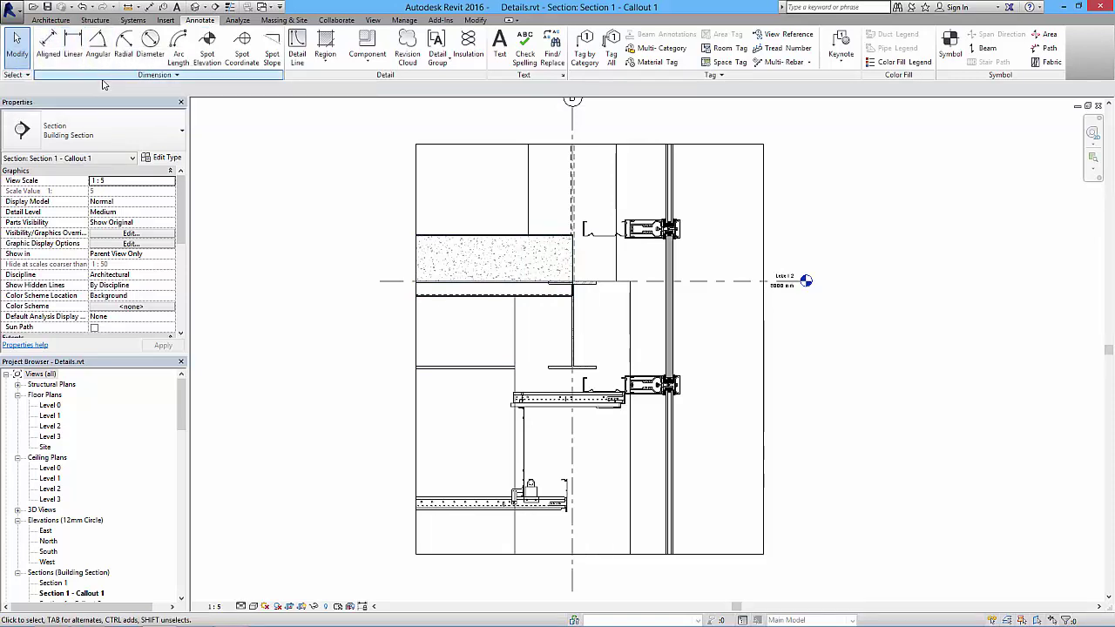
left_click(73, 44)
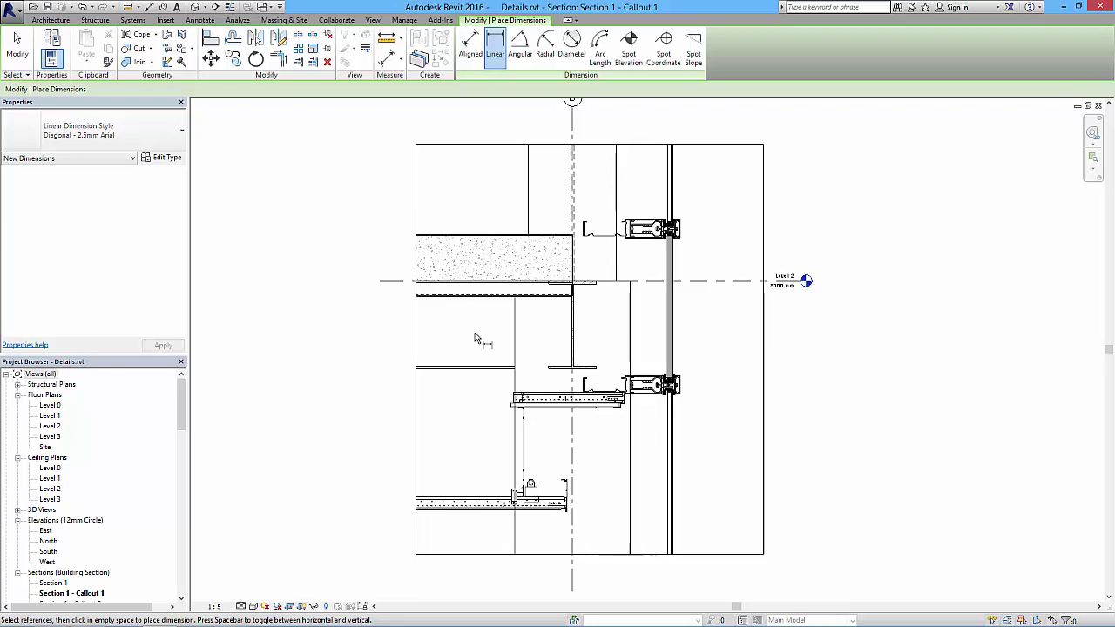
left_click(470, 43)
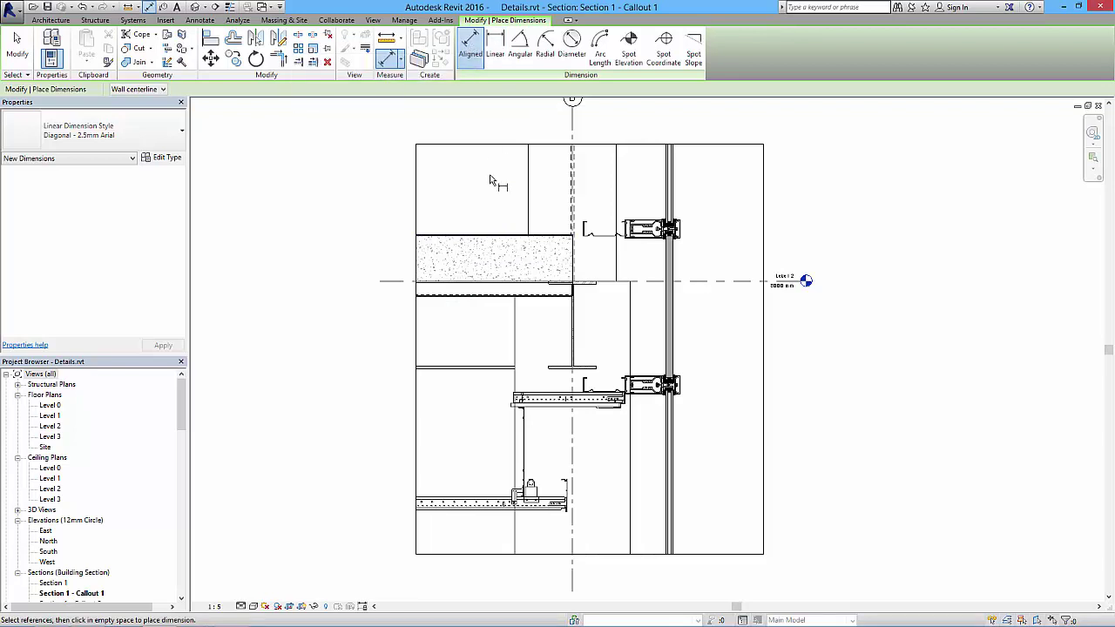
left_click(453, 239)
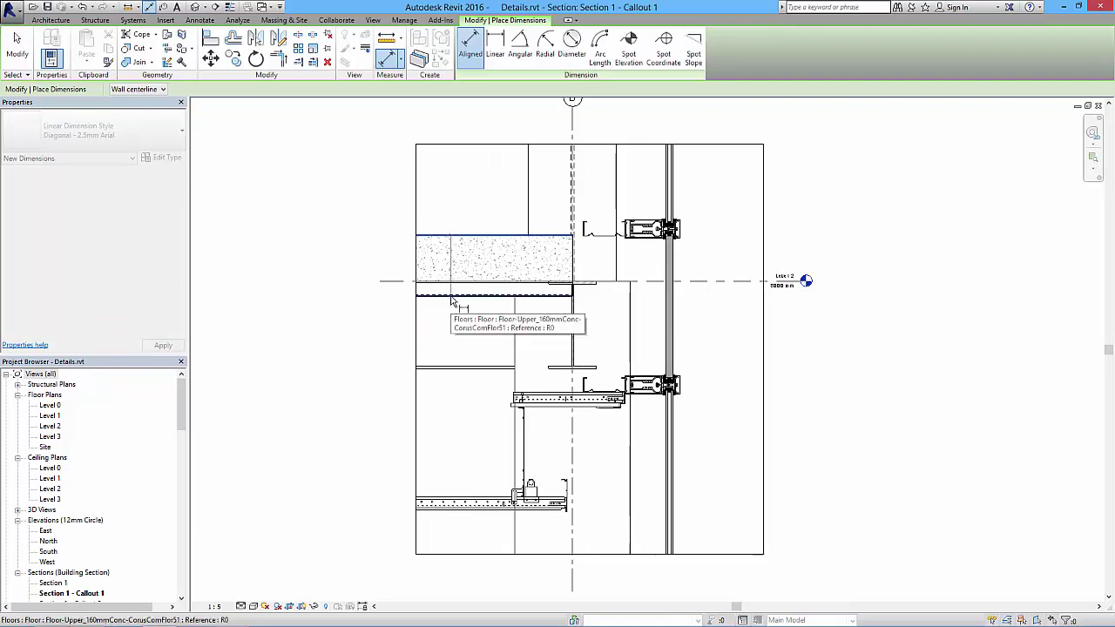
left_click(453, 296)
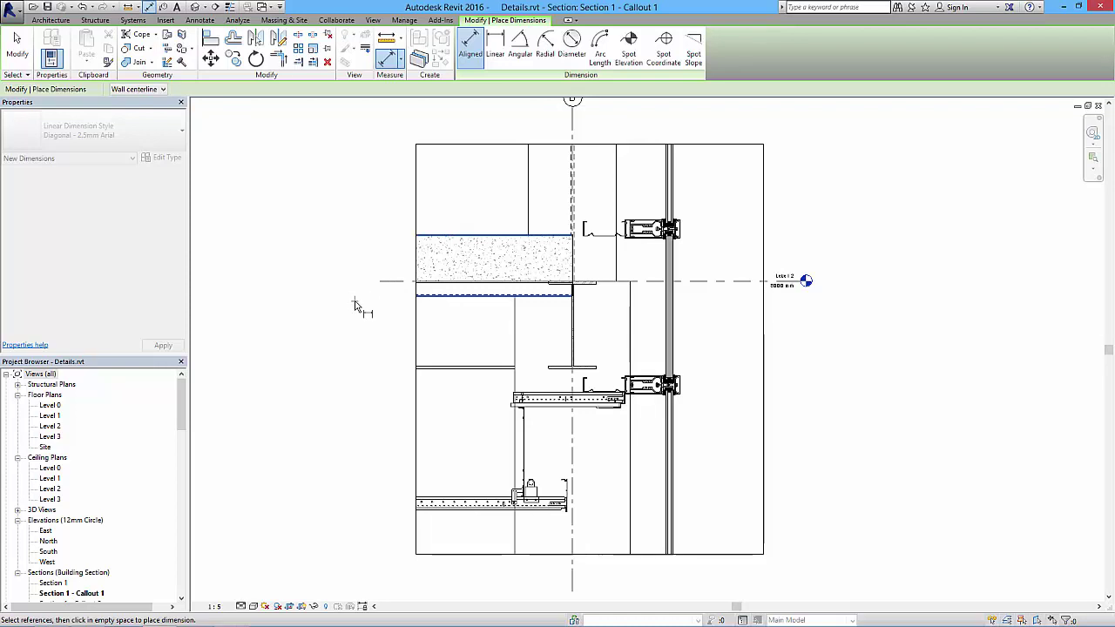
left_click(399, 306)
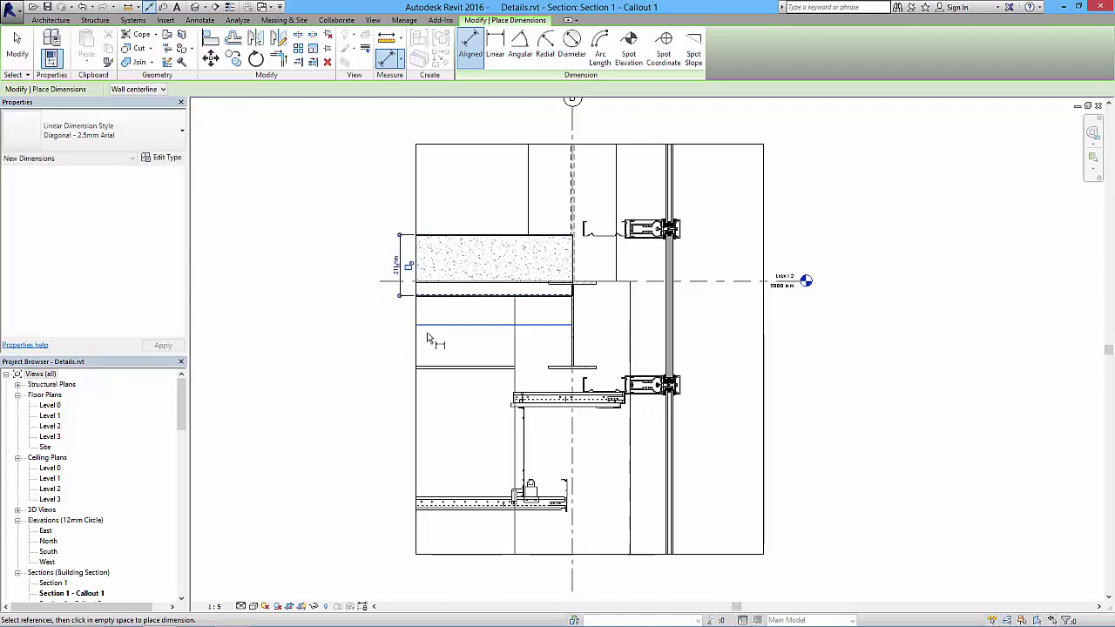
scroll(388, 293, "up", 5)
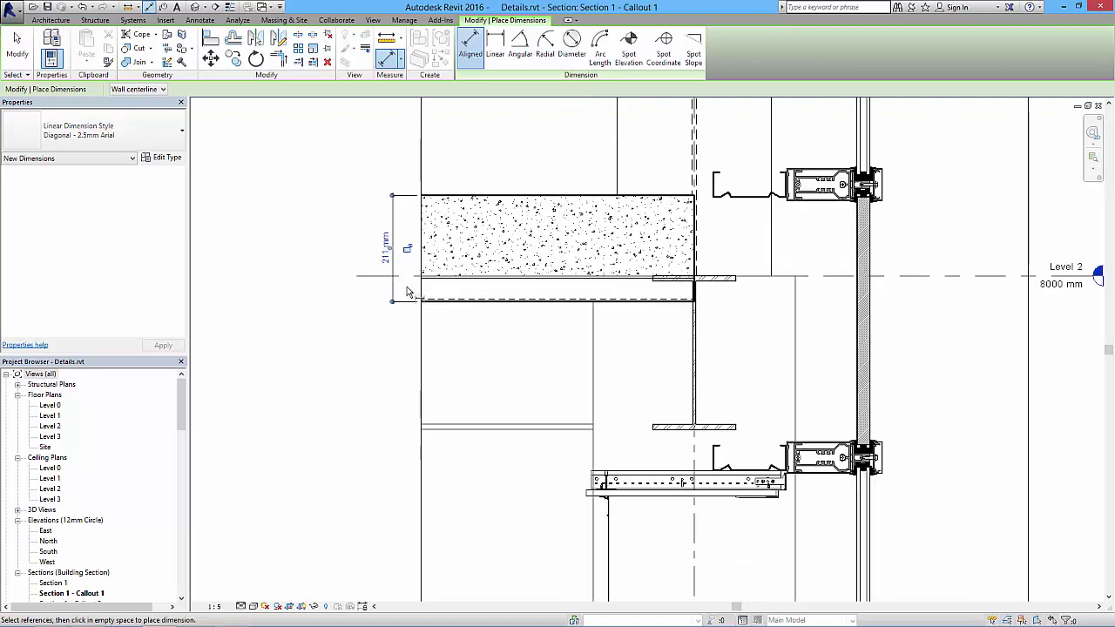
middle_click_drag(406, 293, 407, 328)
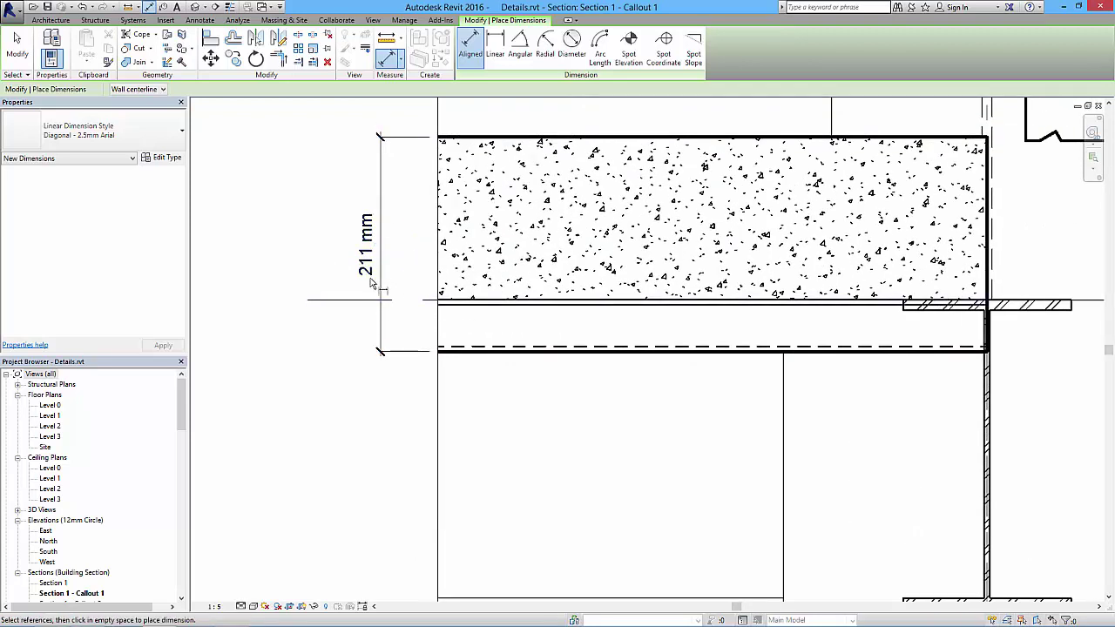
key("Escape")
key("Escape")
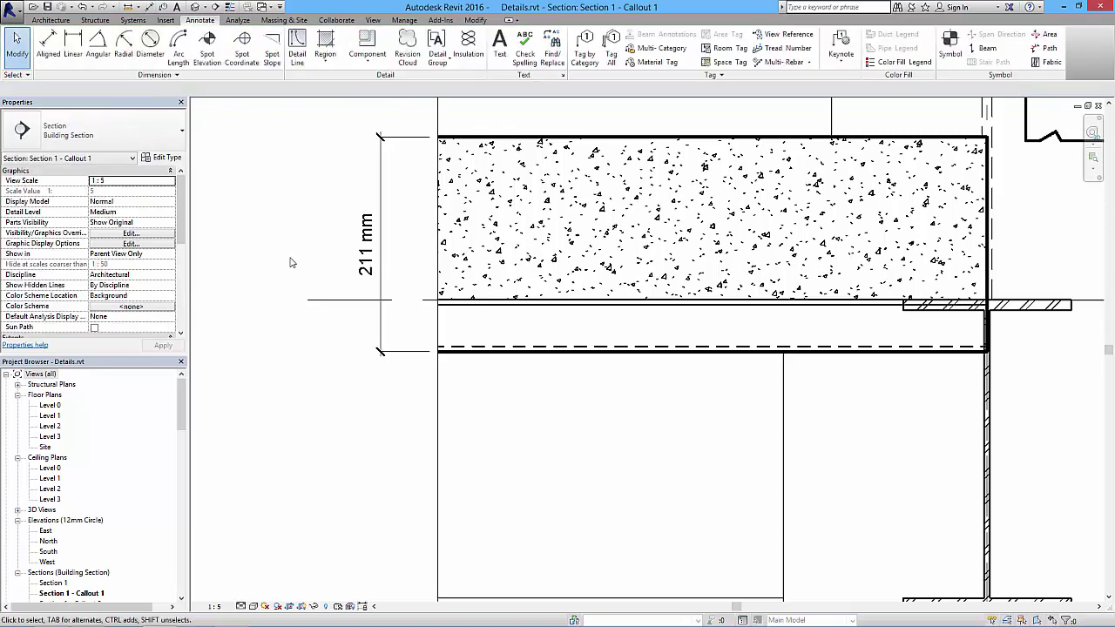
Examine the graphics, text and other type parameters of the floor dimension's Diagonal - 2.5mm Arial style in an enlarged properties dialog
left_click(384, 261)
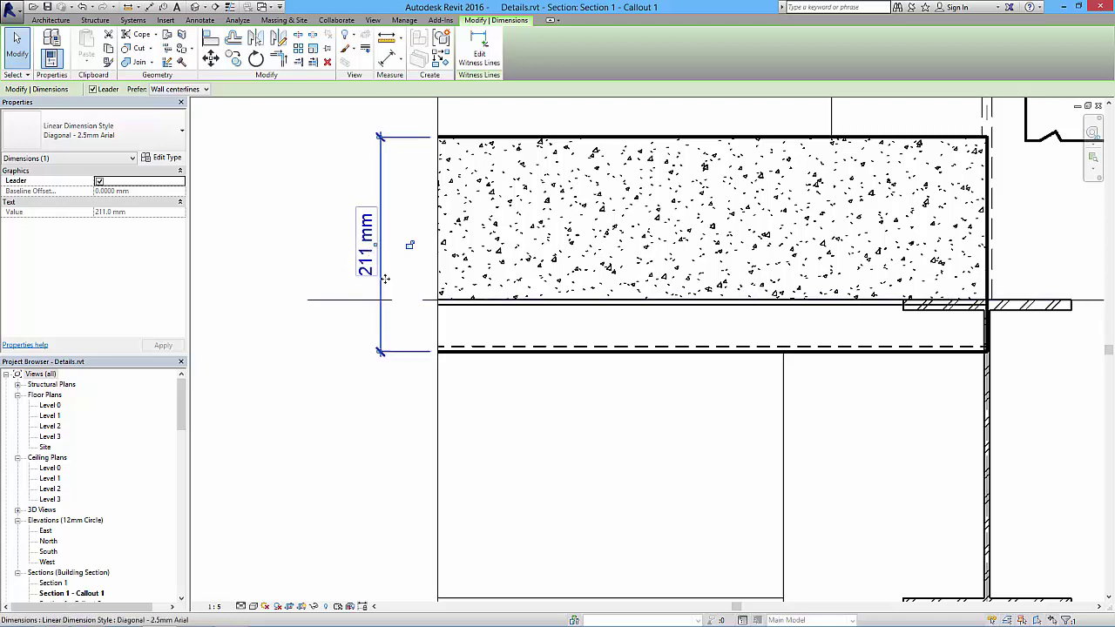
left_click(164, 158)
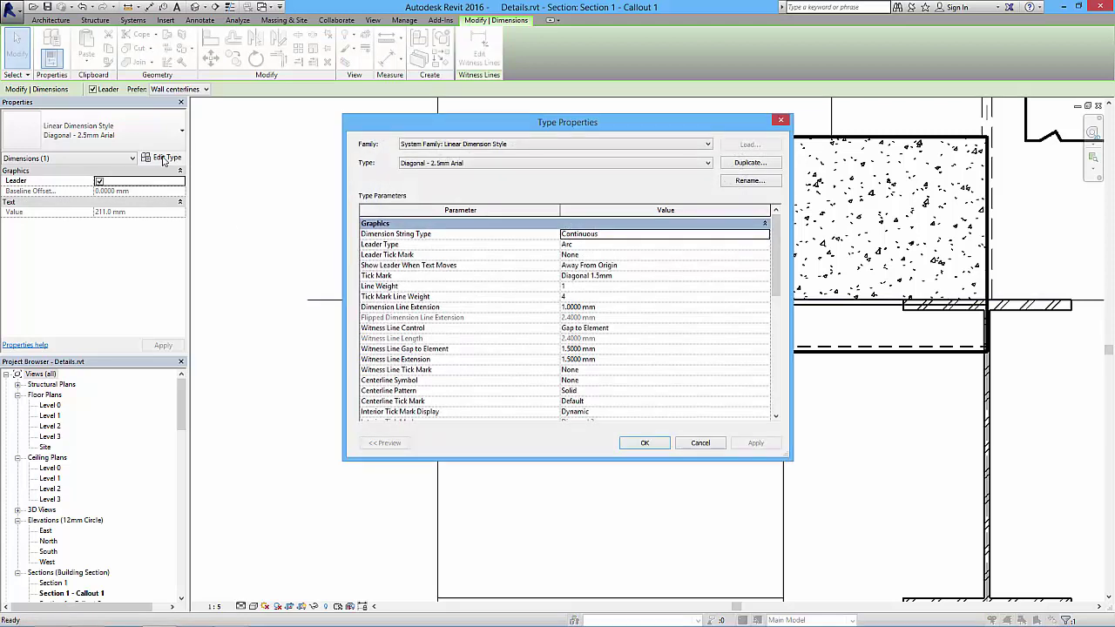
left_click_drag(487, 124, 651, 113)
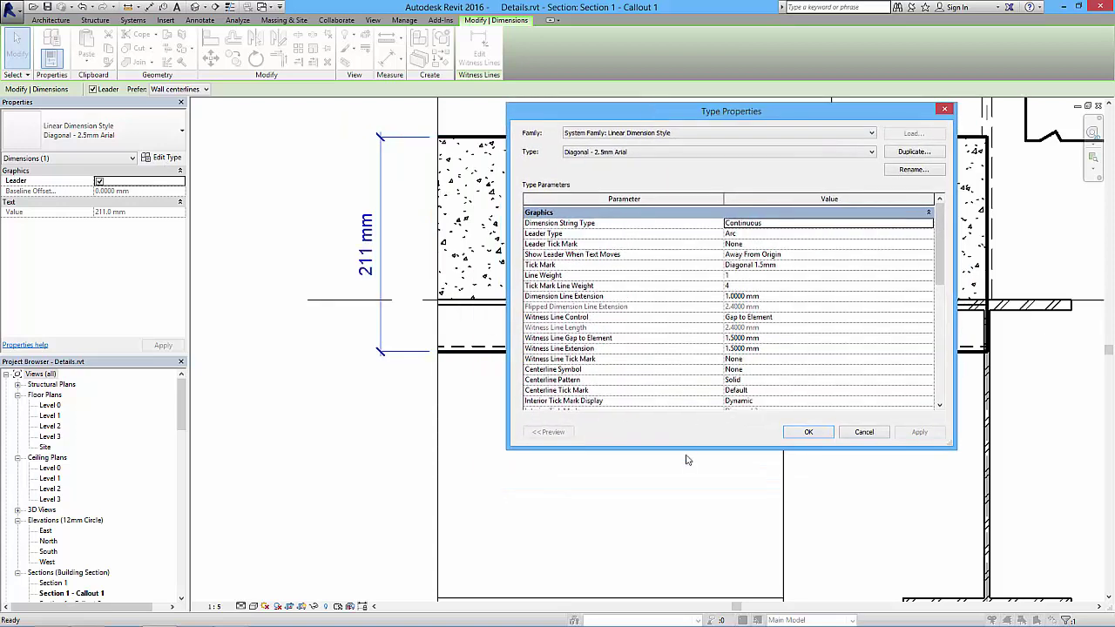
left_click_drag(686, 449, 686, 593)
left_click_drag(730, 114, 734, 31)
left_click_drag(685, 509, 685, 590)
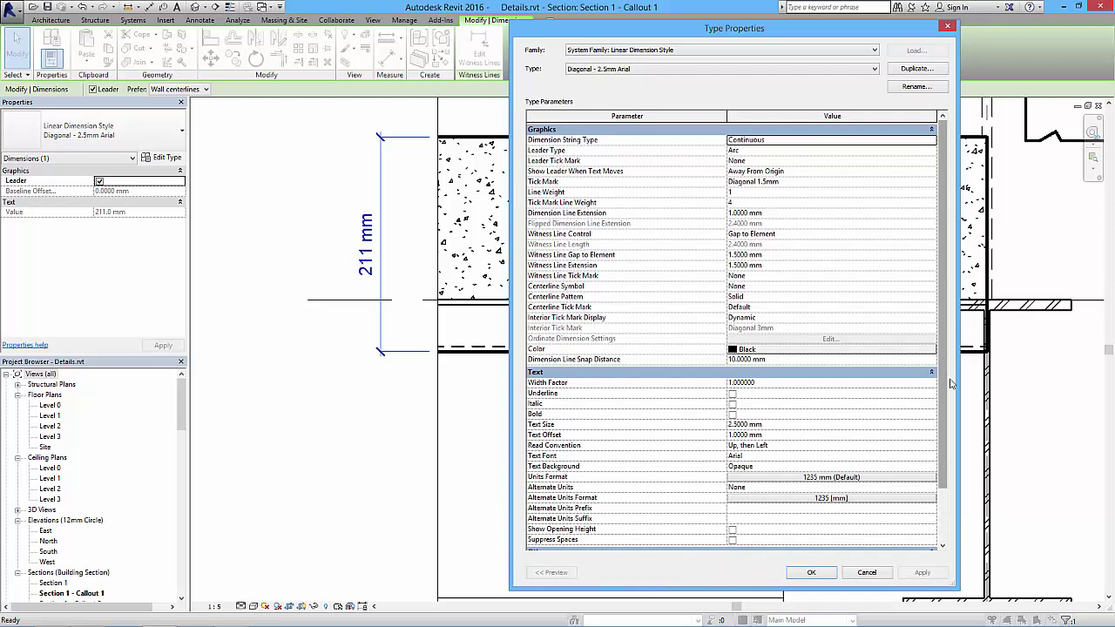
scroll(950, 464, "down", 3)
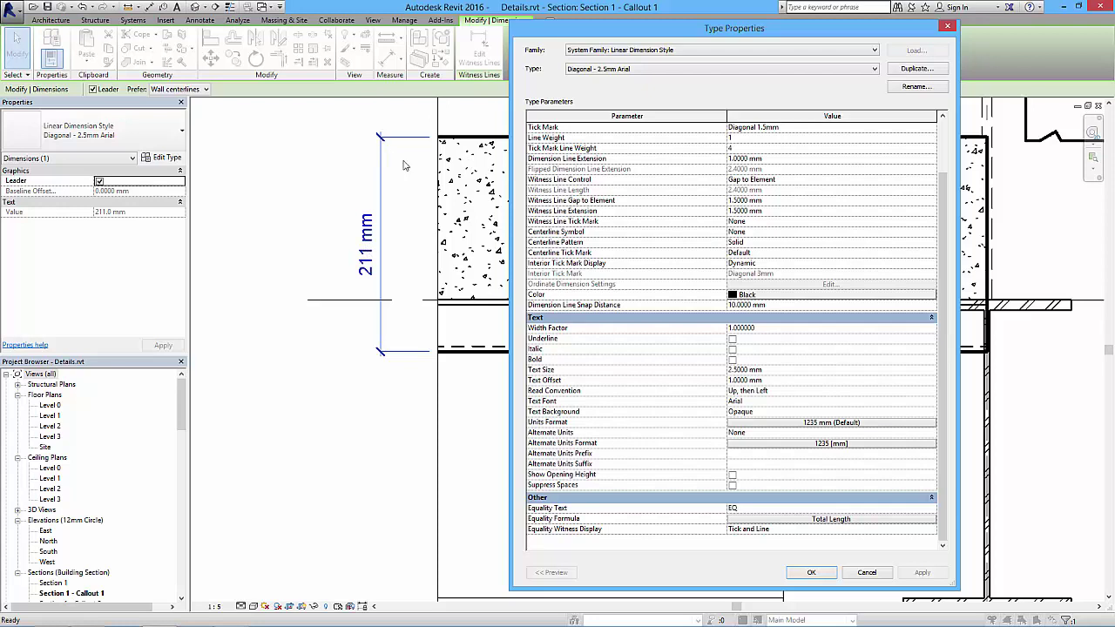
left_click(384, 141)
left_click_drag(943, 207, 948, 157)
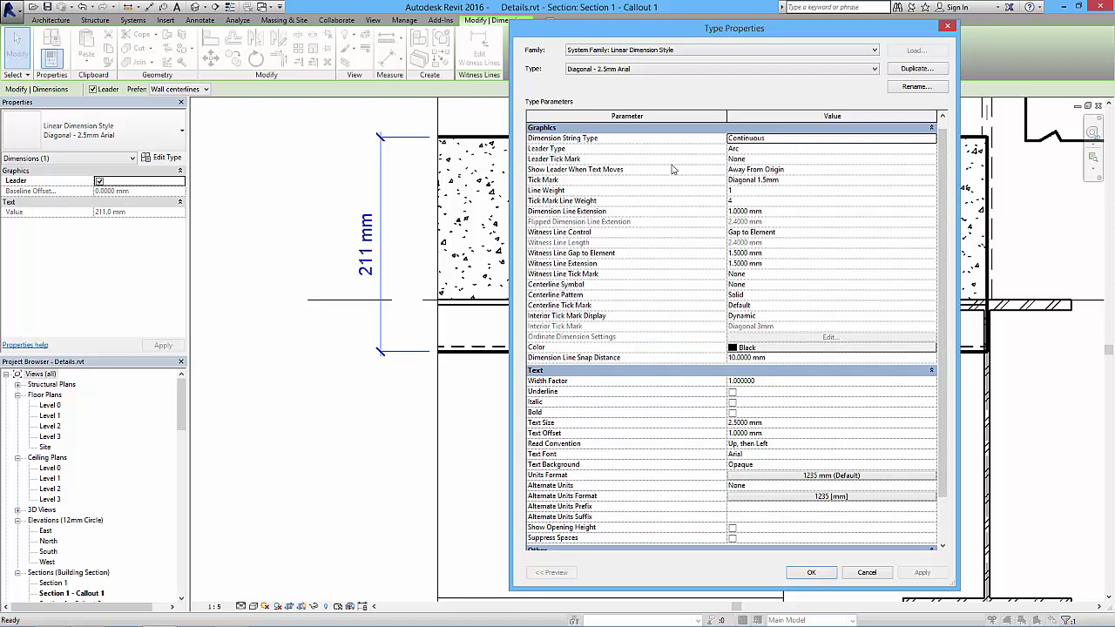
left_click_drag(942, 195, 944, 235)
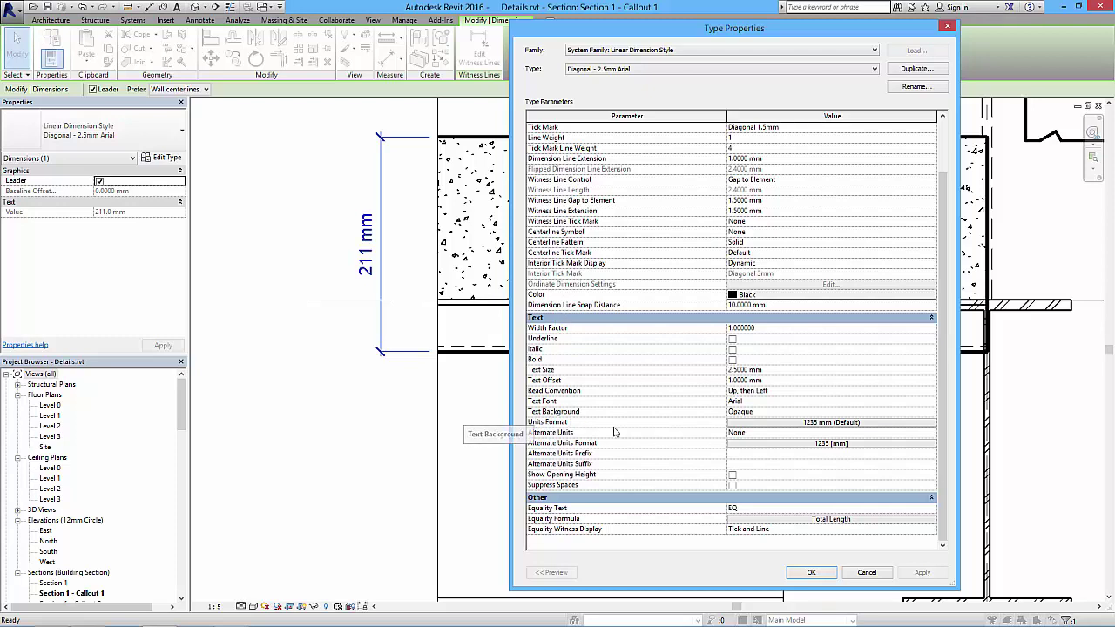
Override the project settings in the dimension style's units format, set the unit symbol to None, and apply the change
left_click(770, 423)
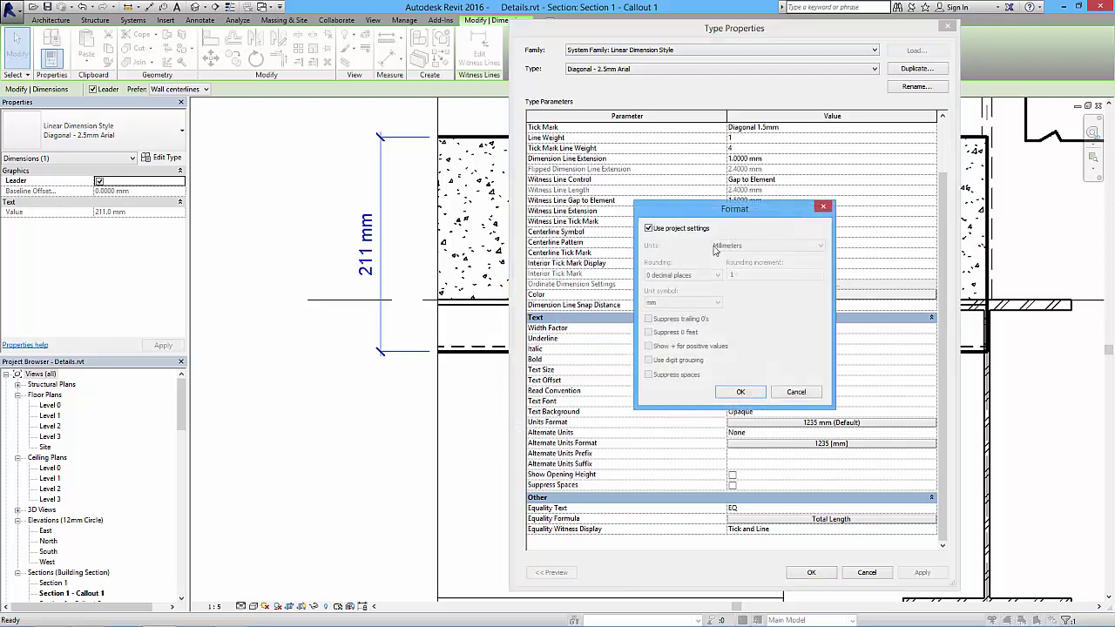
left_click(649, 229)
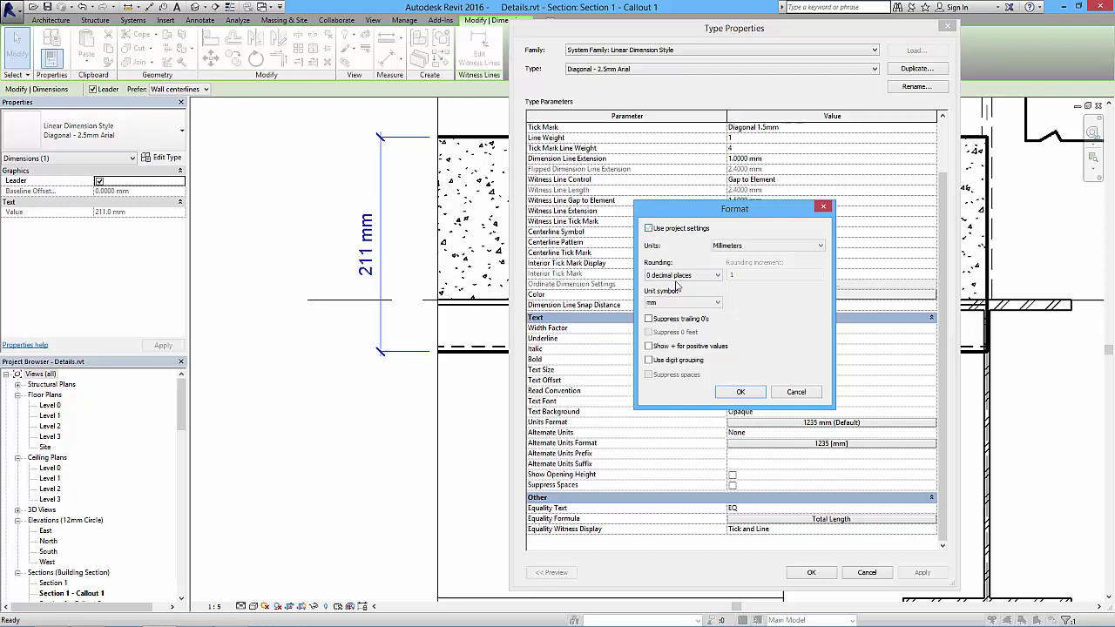
left_click(655, 303)
left_click(663, 317)
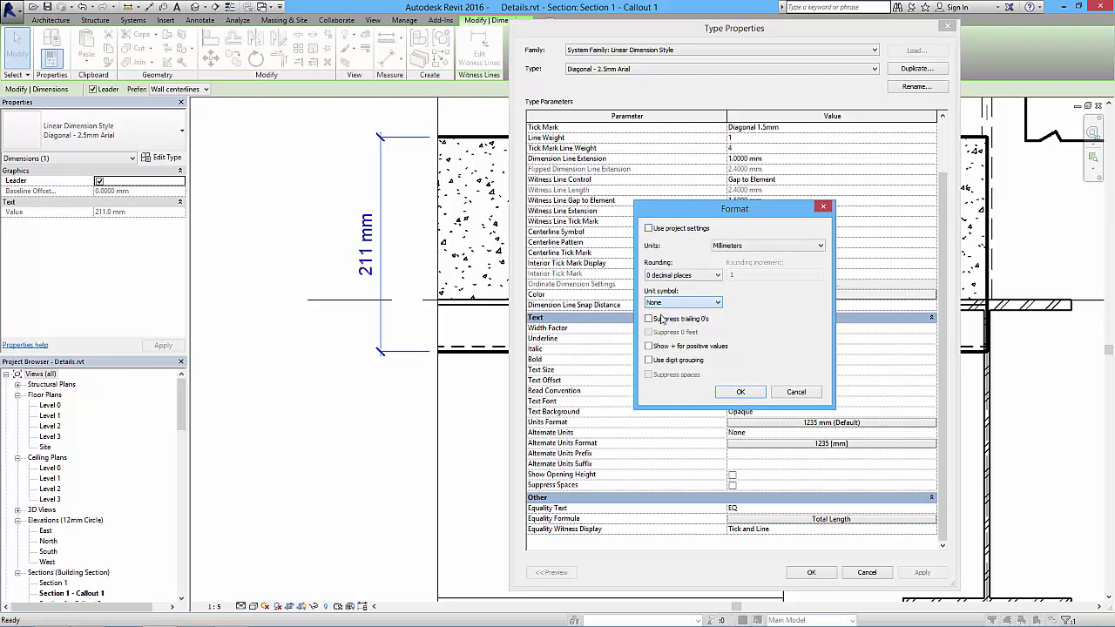
left_click(740, 392)
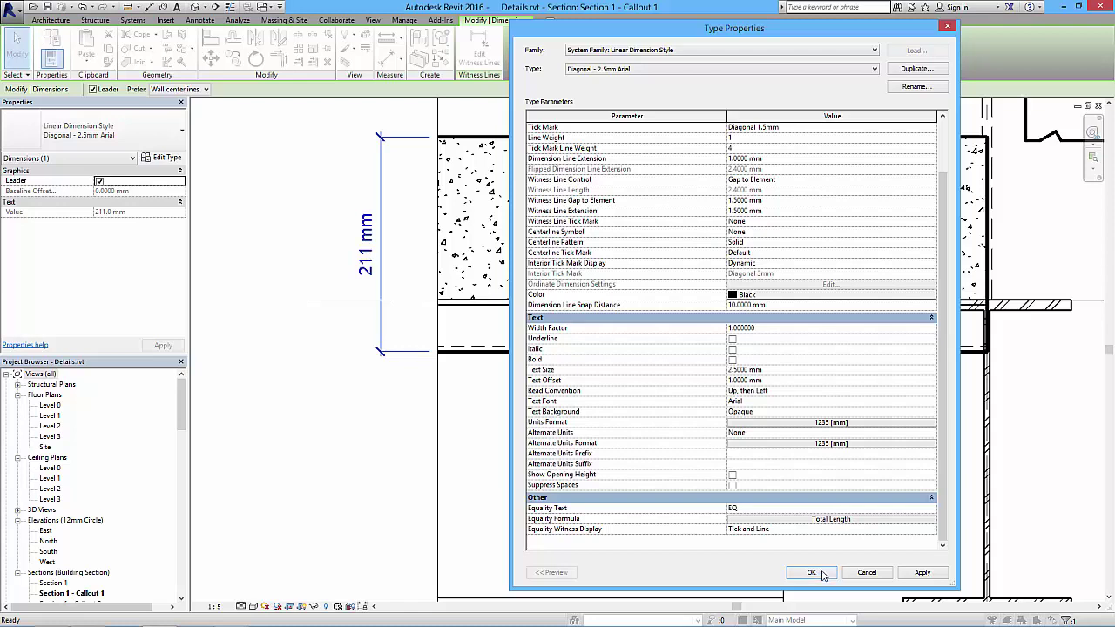
left_click(921, 572)
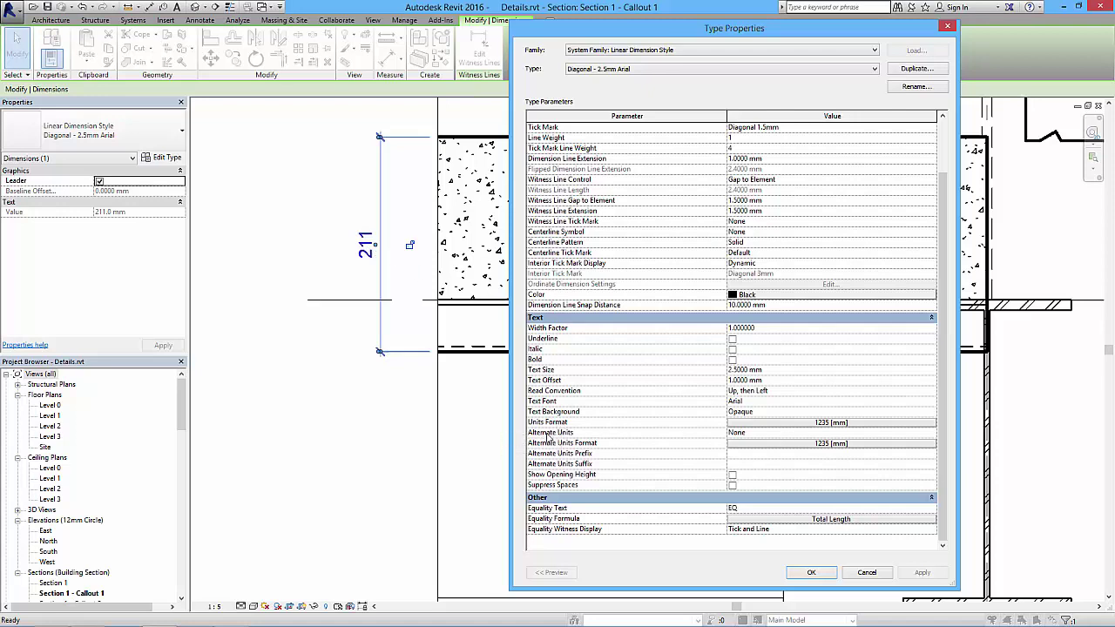
Return the dimension style's units format to the project settings and accept the type properties
left_click(767, 422)
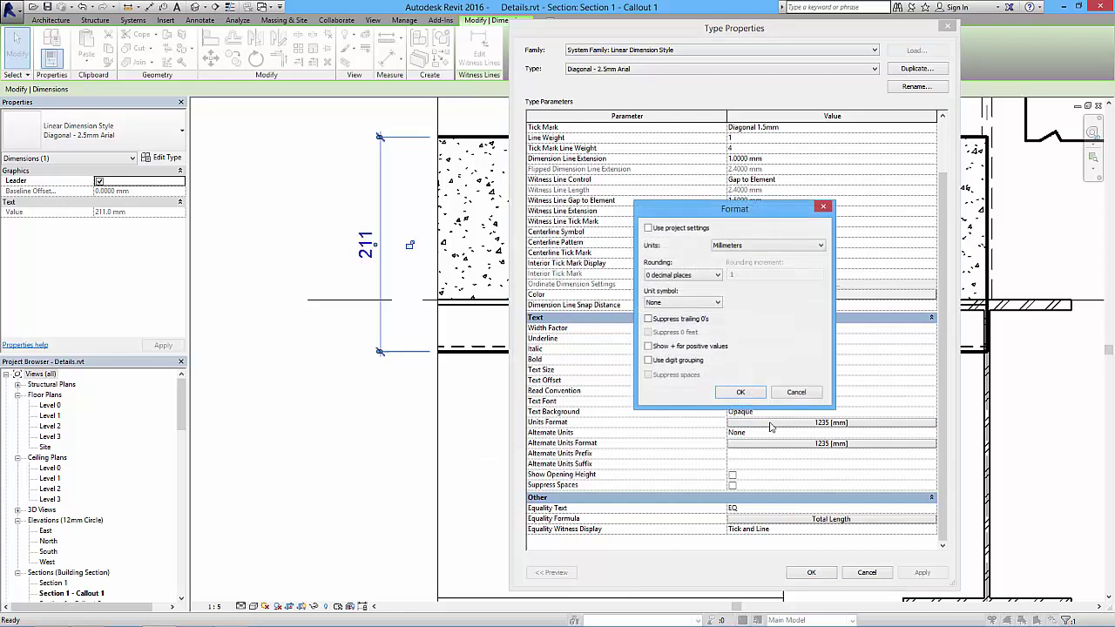
left_click(649, 229)
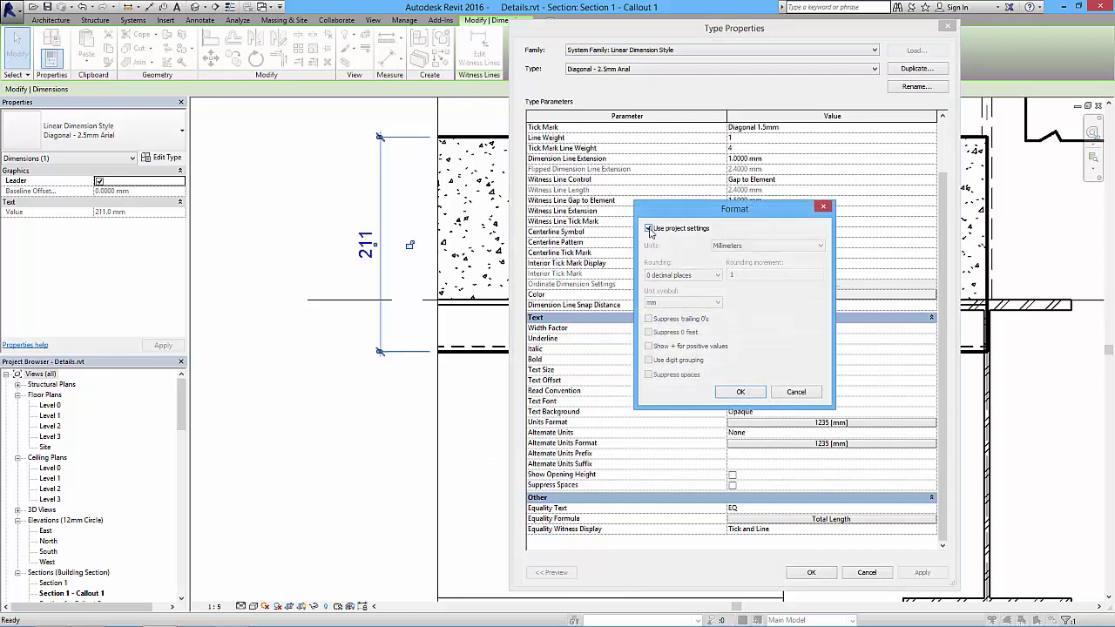
left_click(739, 392)
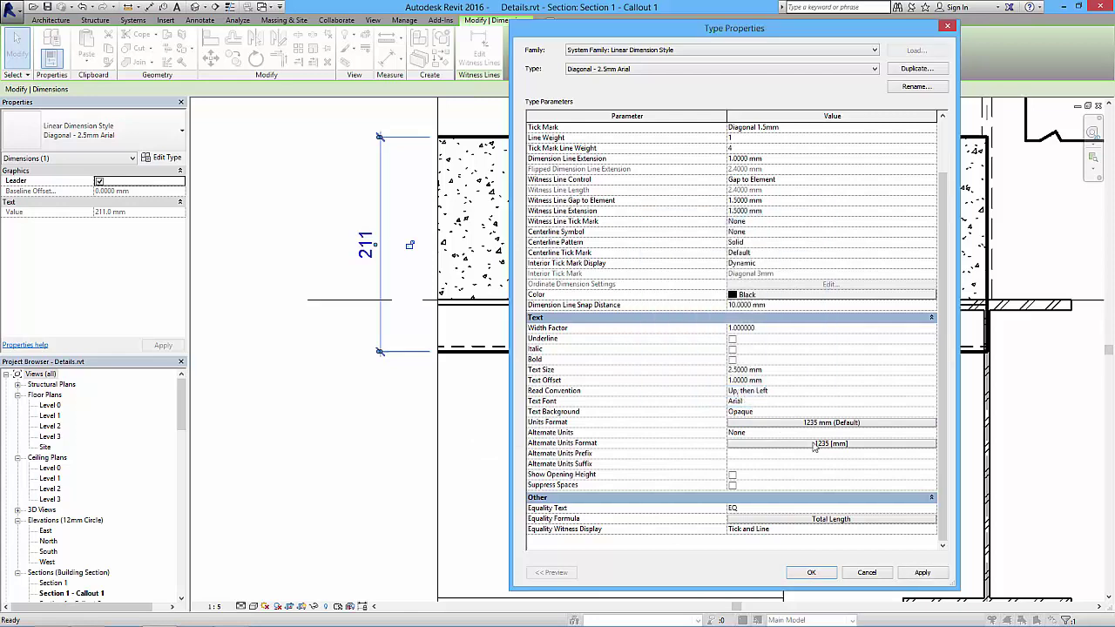
left_click(811, 572)
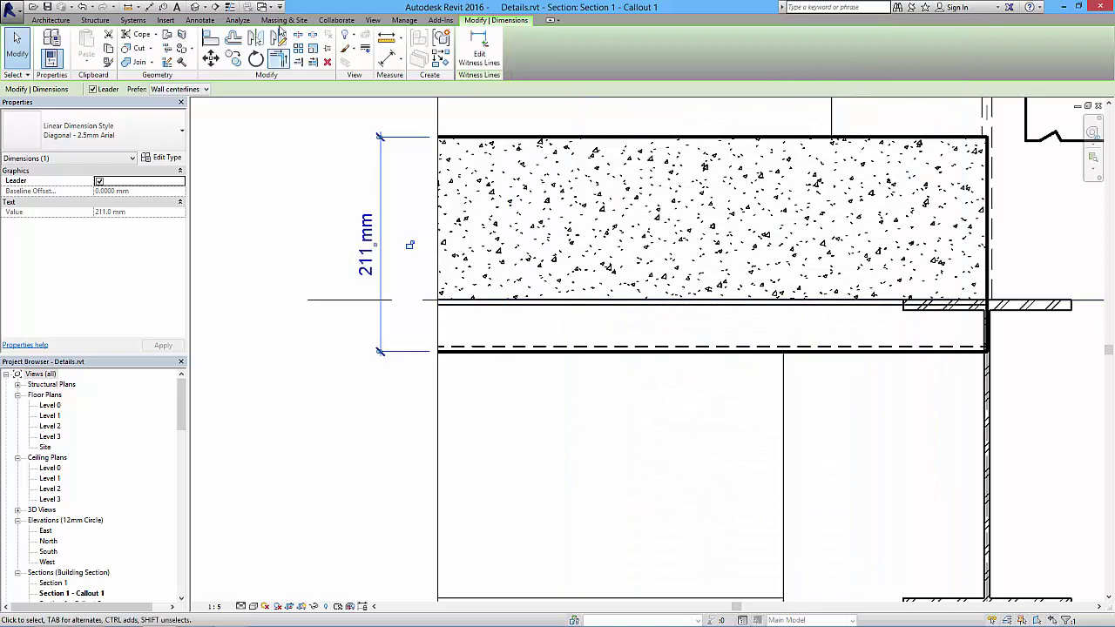
Set the unit symbol for Length to None in the project units
left_click(406, 21)
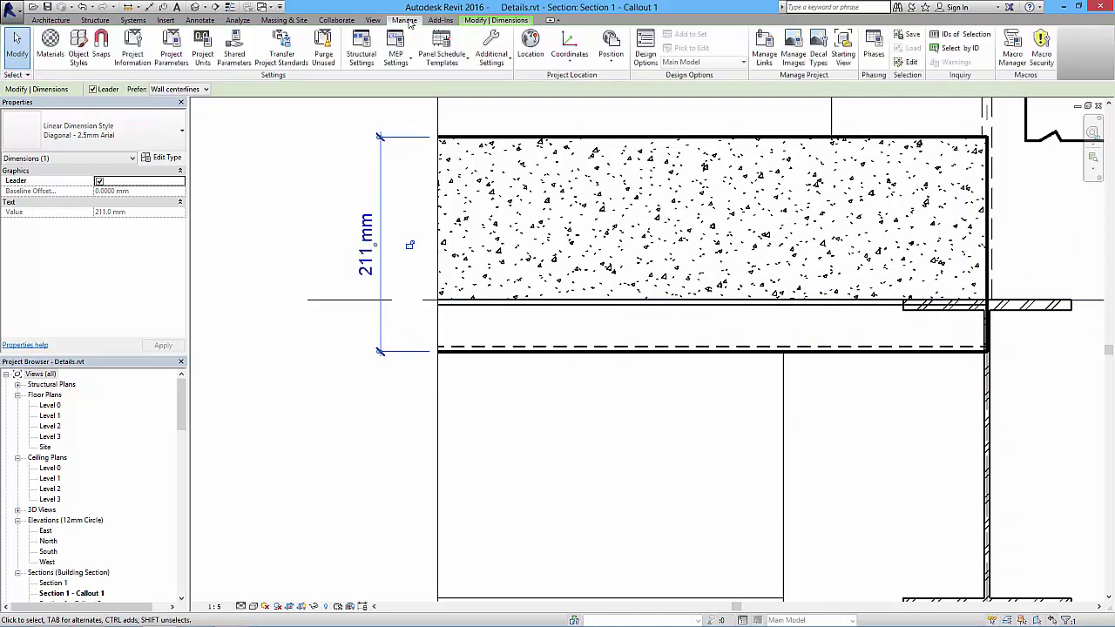
left_click(202, 50)
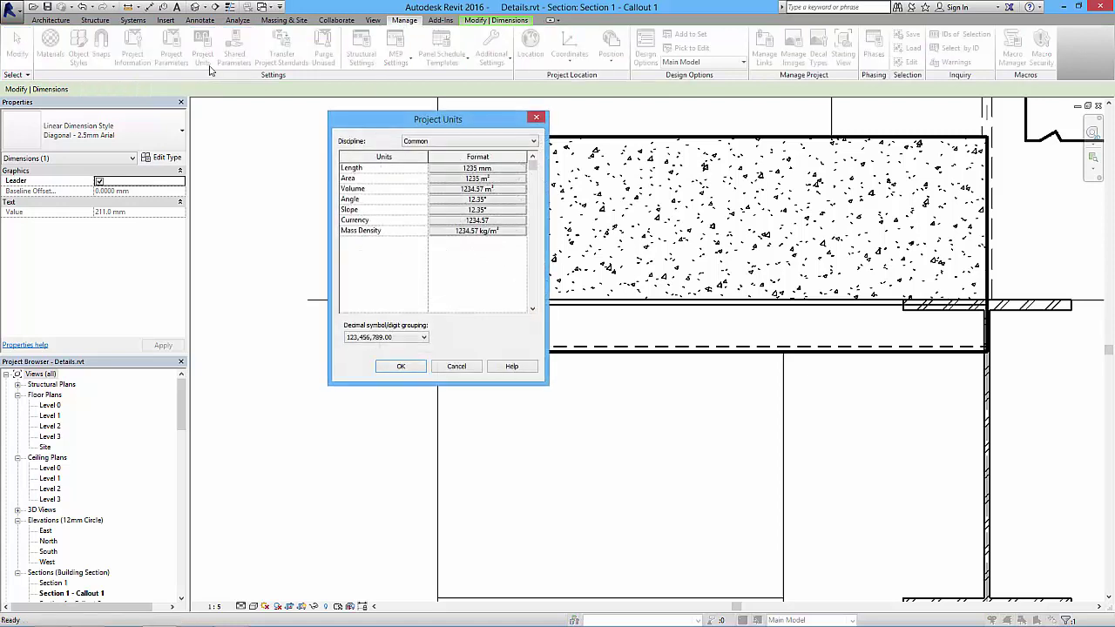
left_click(466, 170)
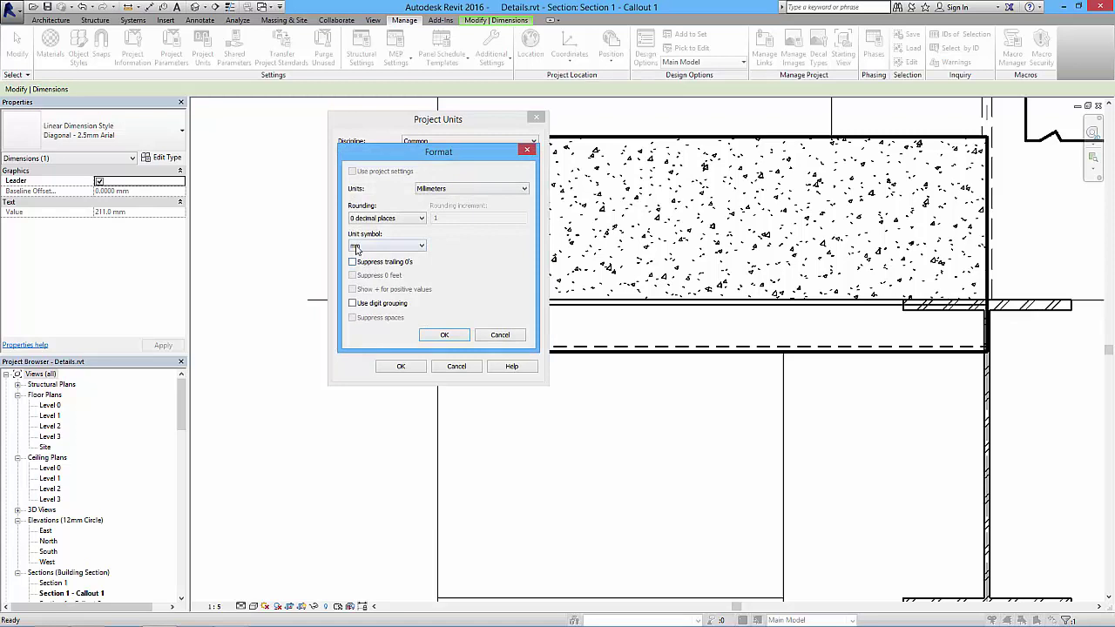
left_click(384, 247)
left_click(364, 258)
left_click(443, 334)
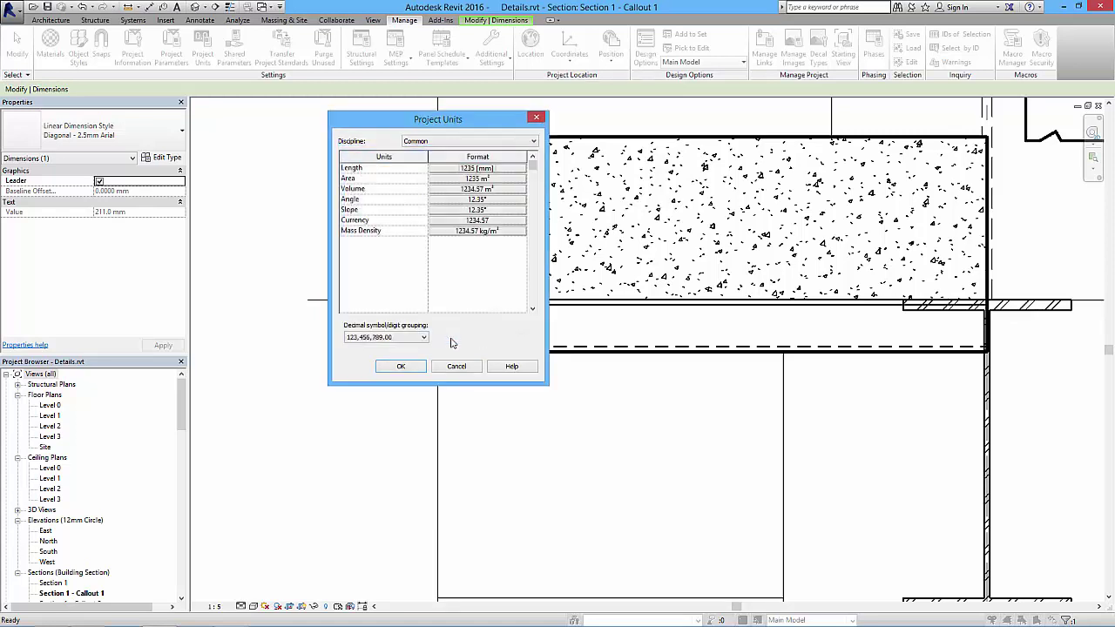
left_click(401, 366)
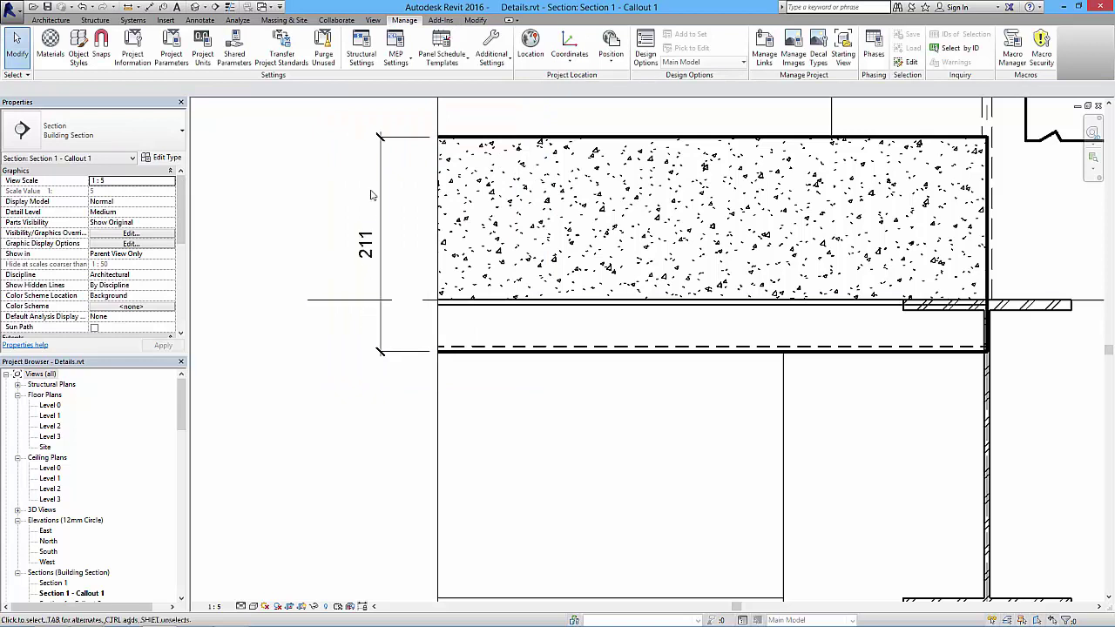
Edit the floor dimension's witness lines to add the Level 2 line as an intermediate reference
left_click(386, 263)
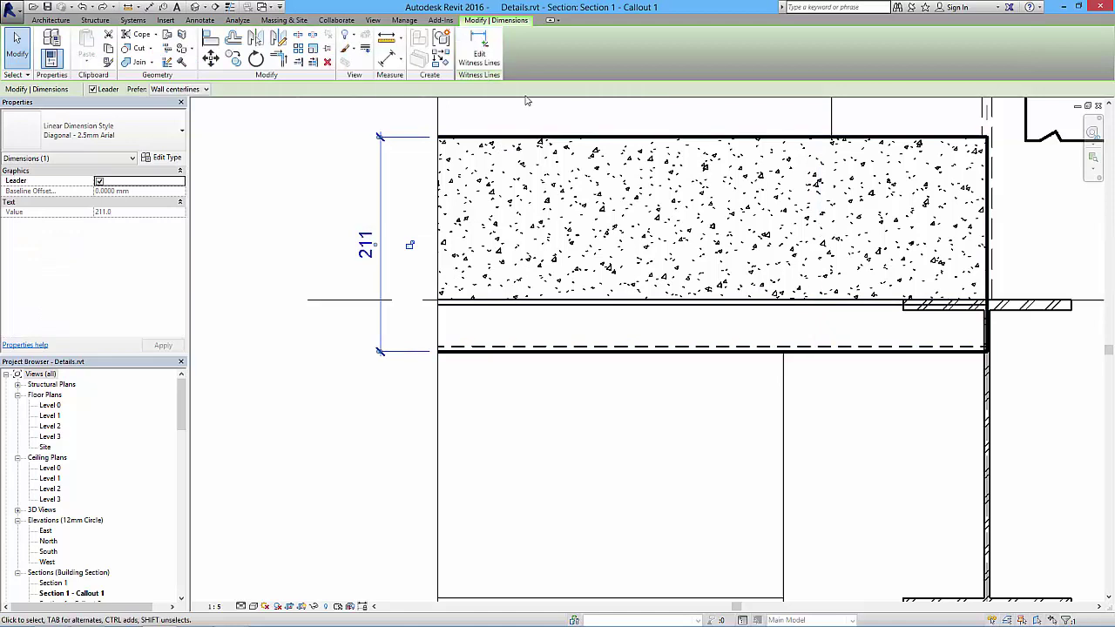
left_click(481, 52)
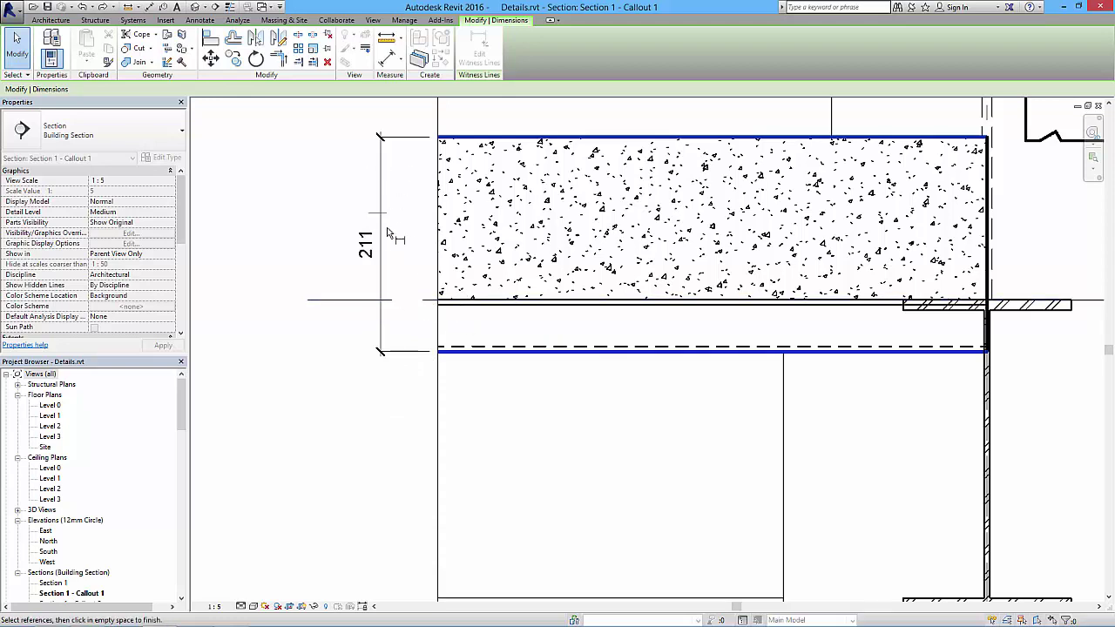
left_click(441, 302)
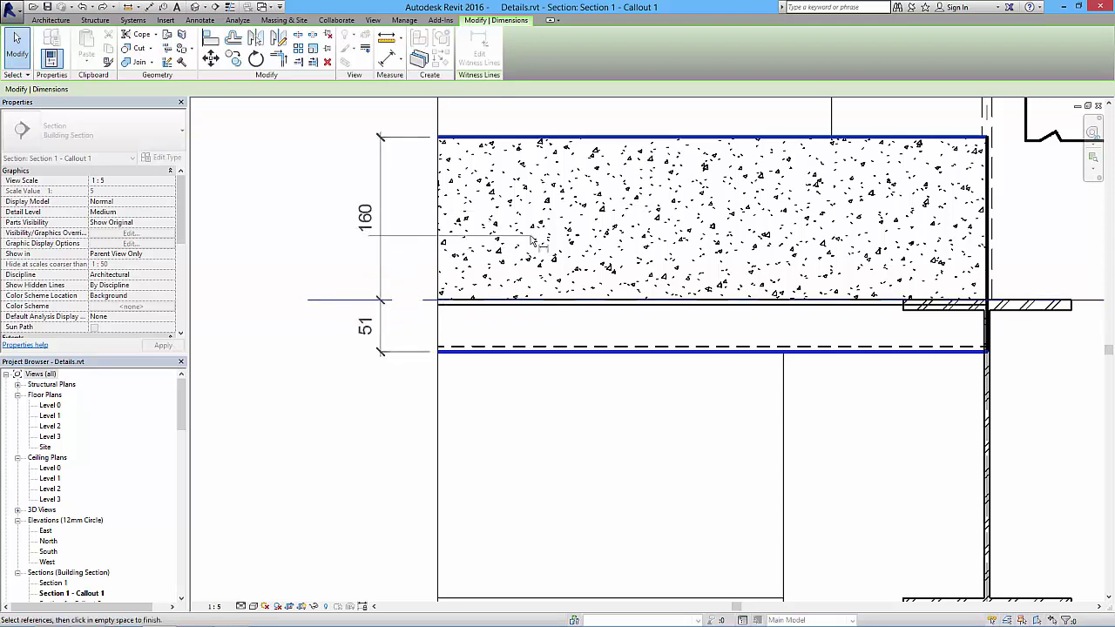
left_click(301, 250)
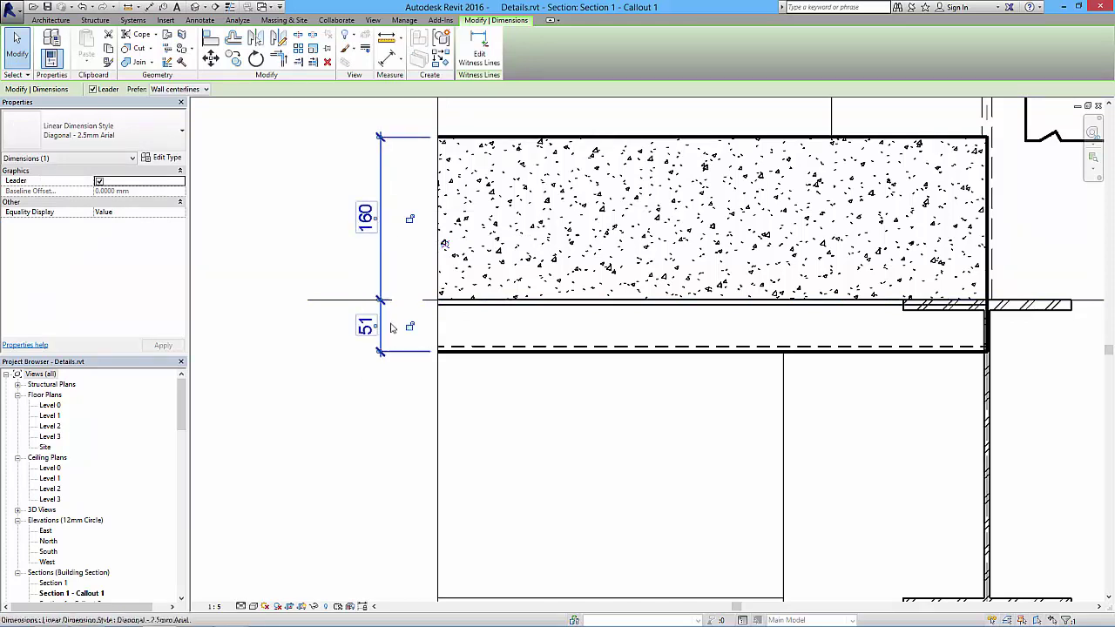
Place an angular dimension between the concrete floor's top edge and the vertical line above it
left_click(303, 220)
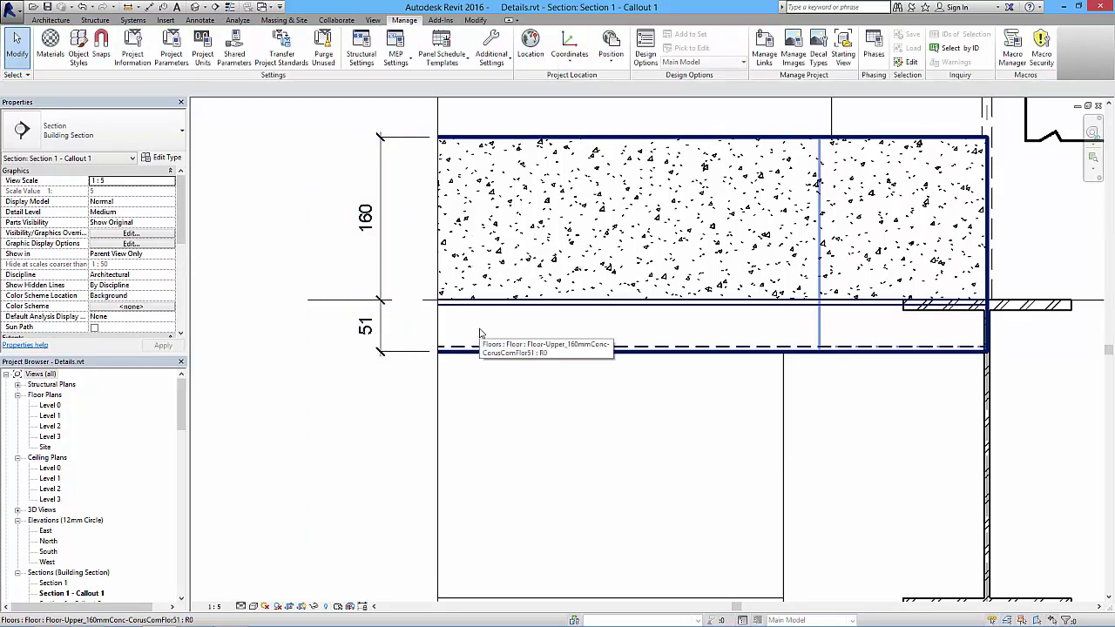
scroll(476, 278, "down", 2)
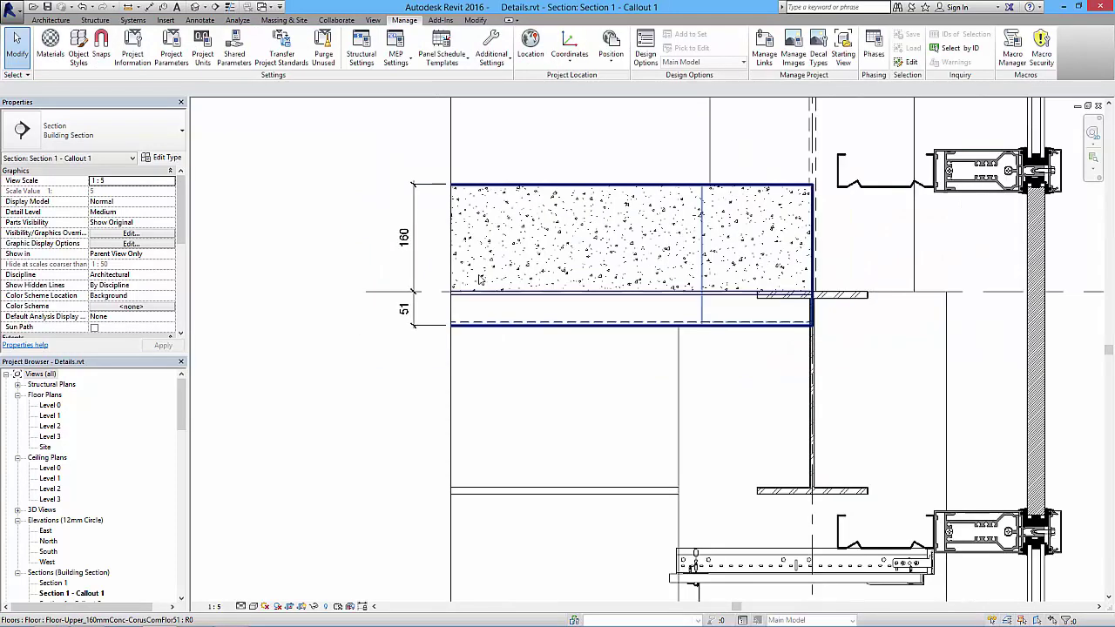
middle_click_drag(426, 202, 345, 232)
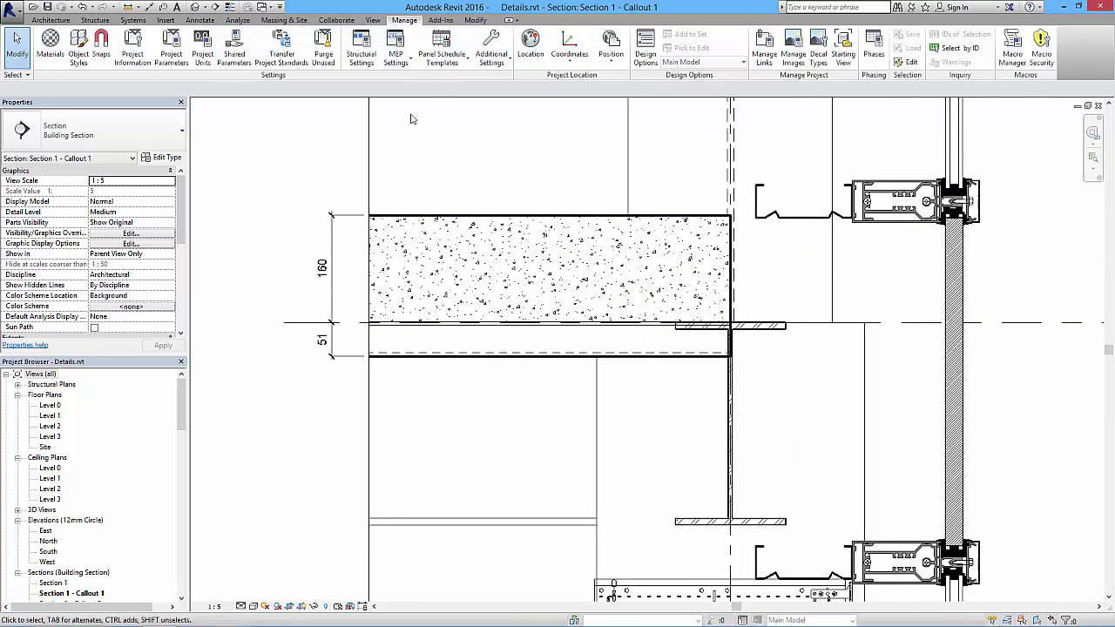
left_click(203, 21)
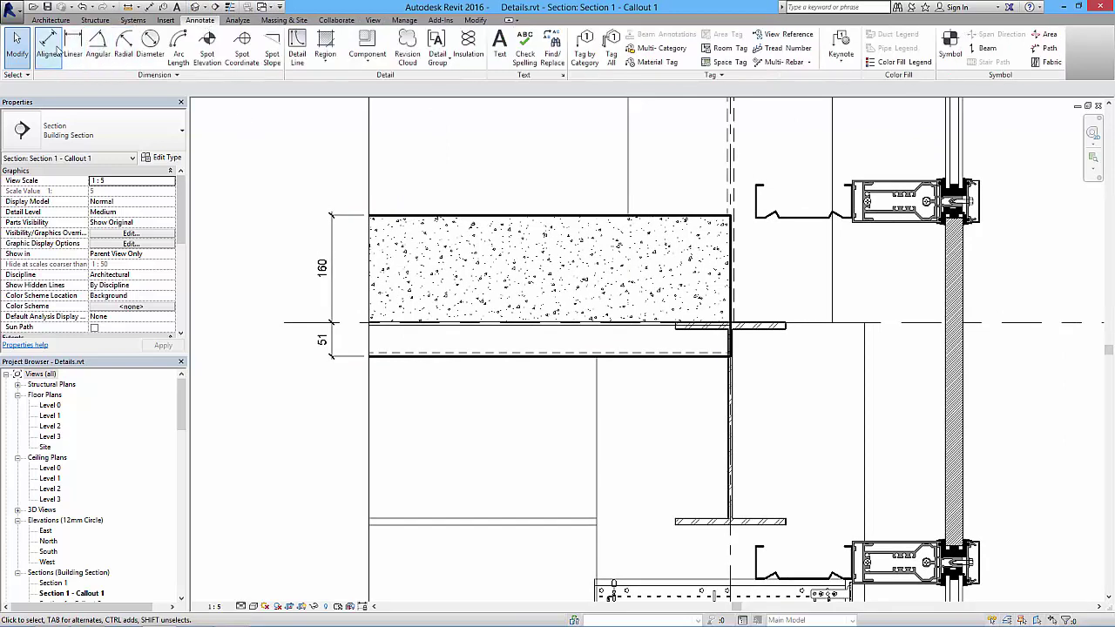
left_click(98, 48)
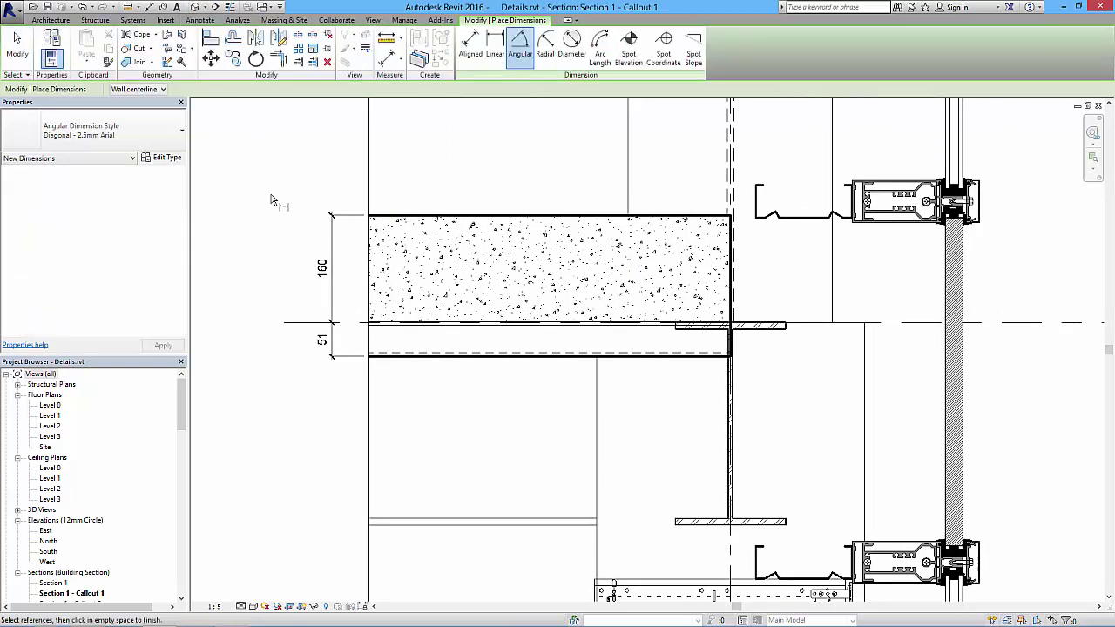
left_click(627, 166)
left_click(565, 218)
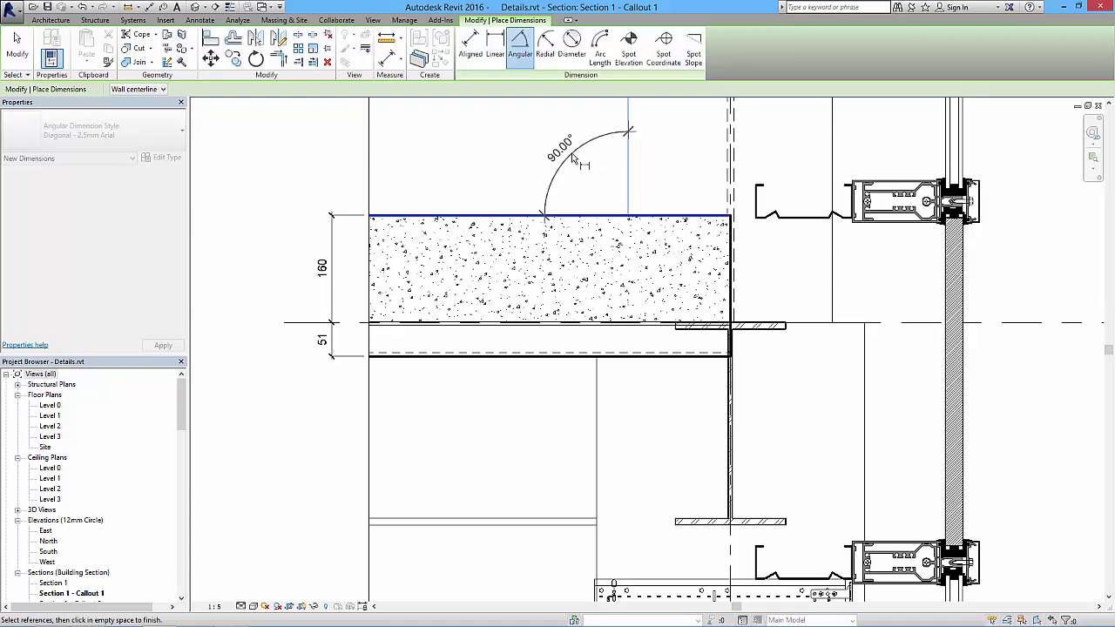
left_click(574, 157)
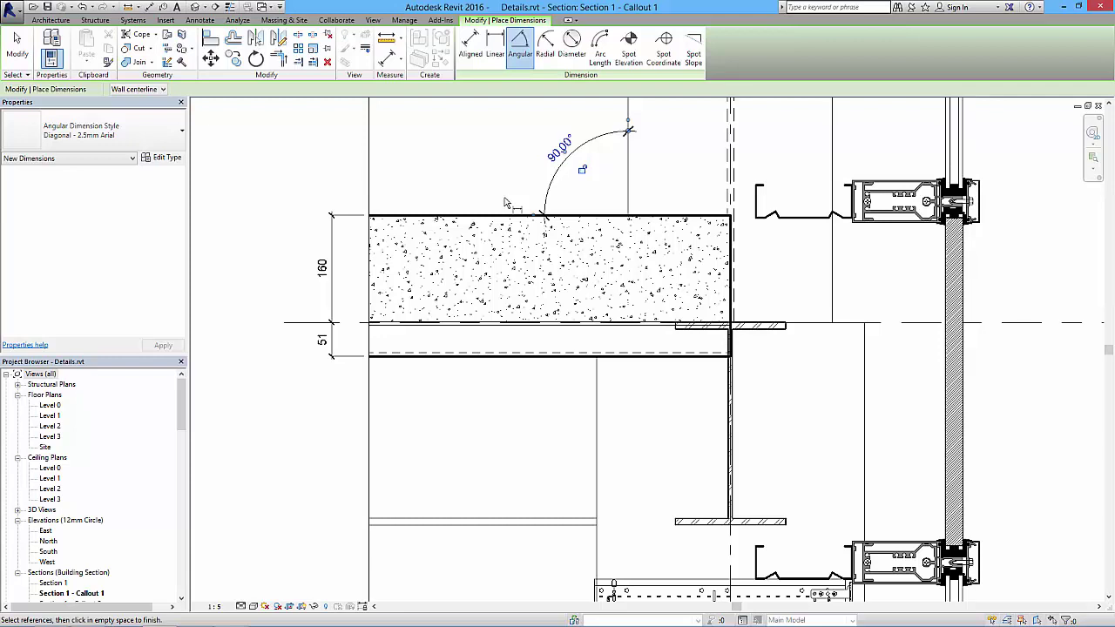
key("Escape")
key("Escape")
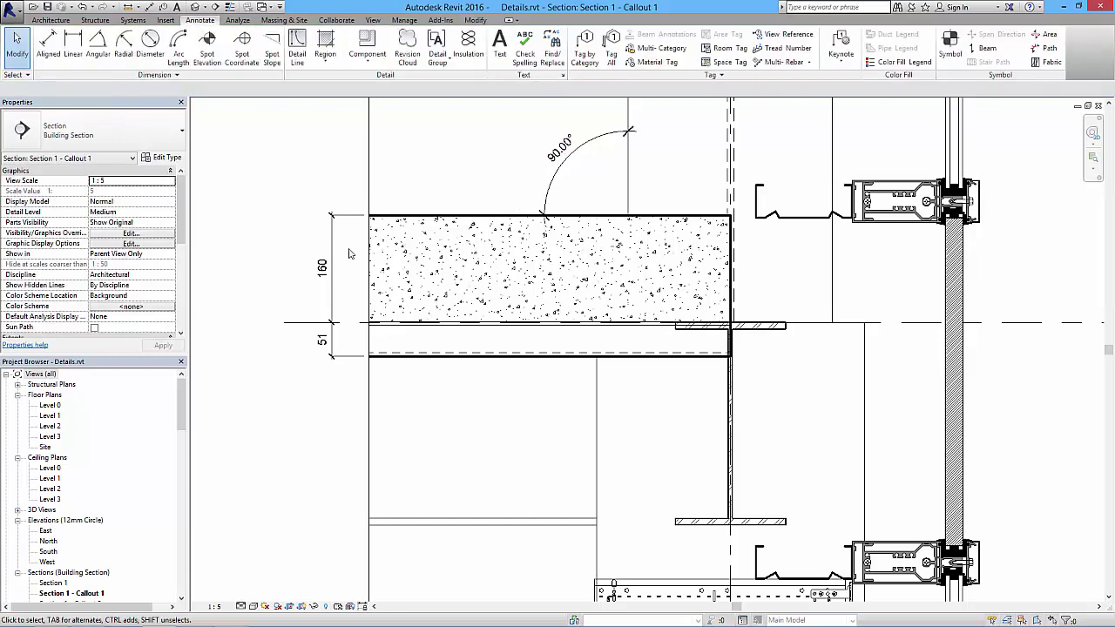
Inspect the type properties of the hatched filled region between the curtain wall profiles, leaving them unedited
middle_click_drag(584, 332, 510, 359)
scroll(539, 333, "down", 2)
middle_click_drag(834, 364, 760, 296)
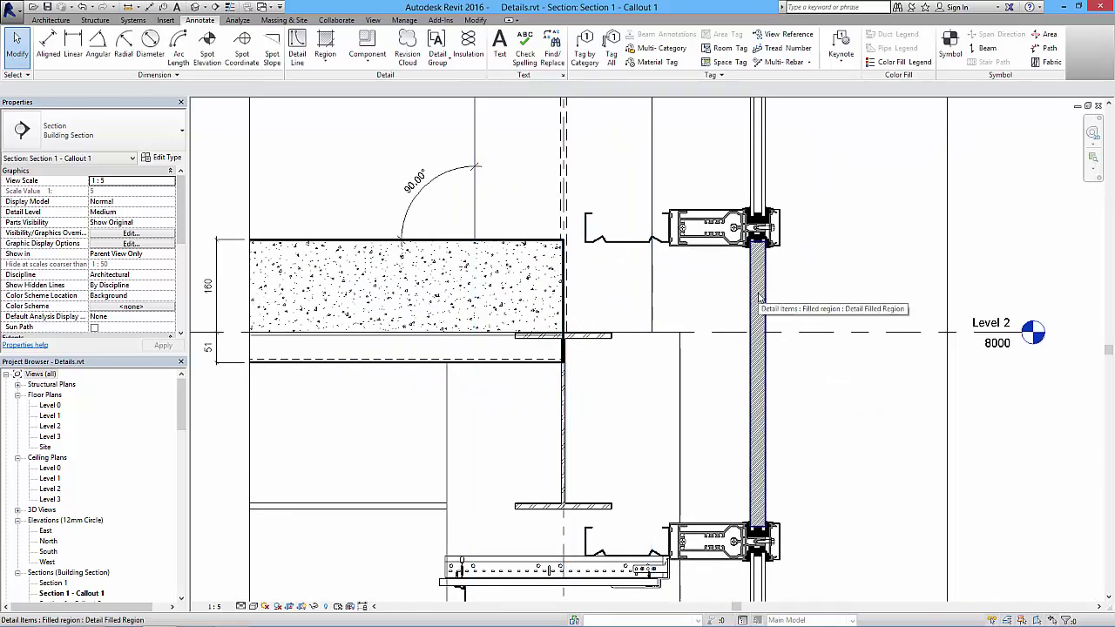
left_click(759, 297)
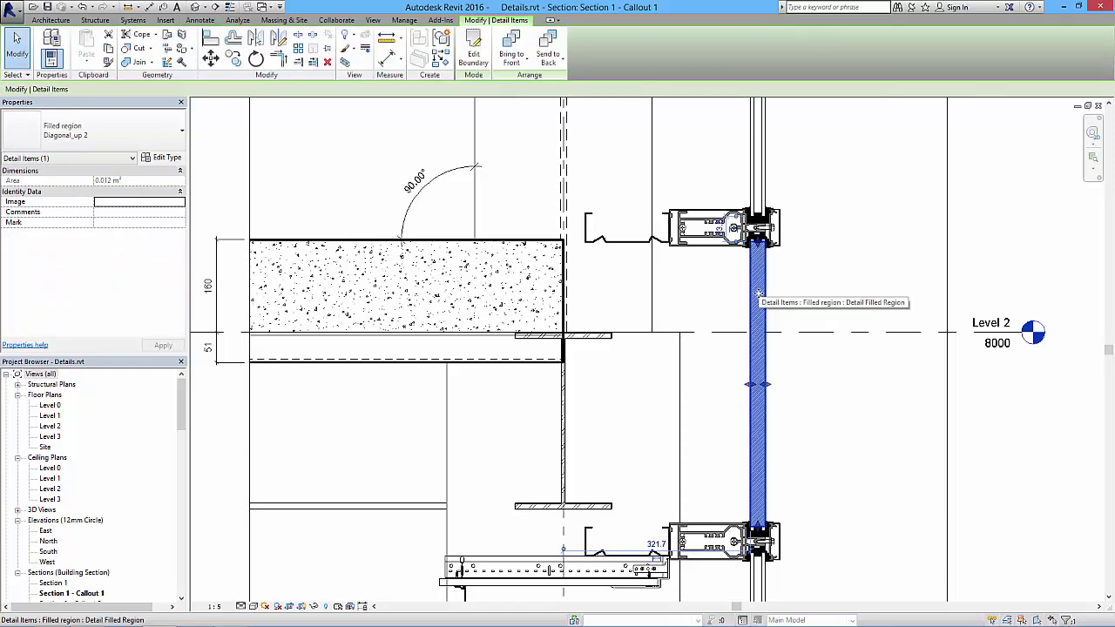
left_click(167, 158)
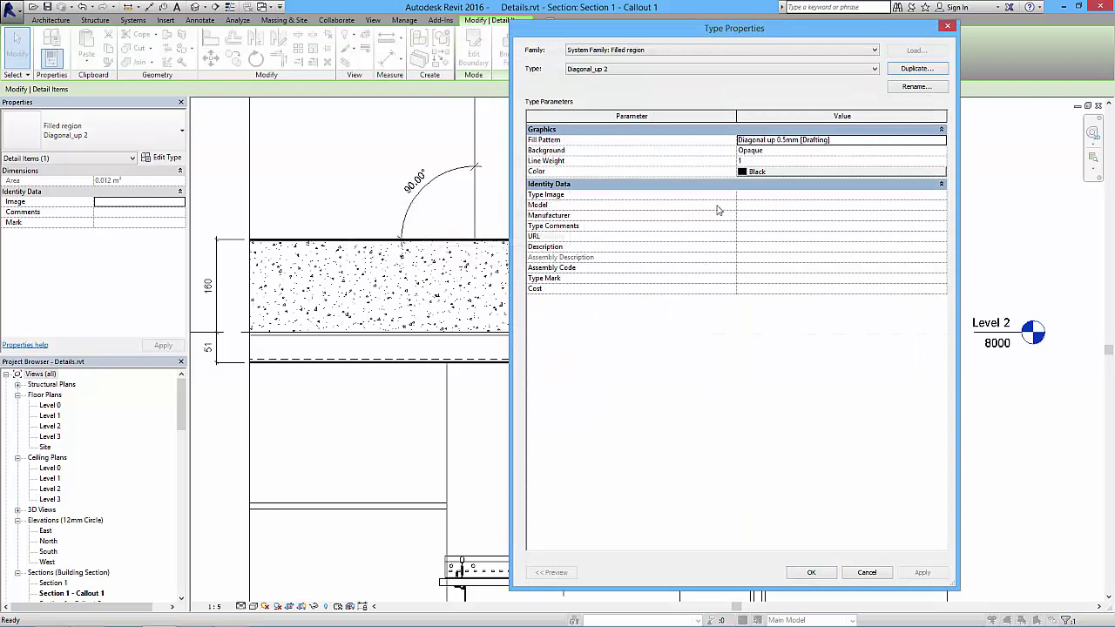
left_click(949, 29)
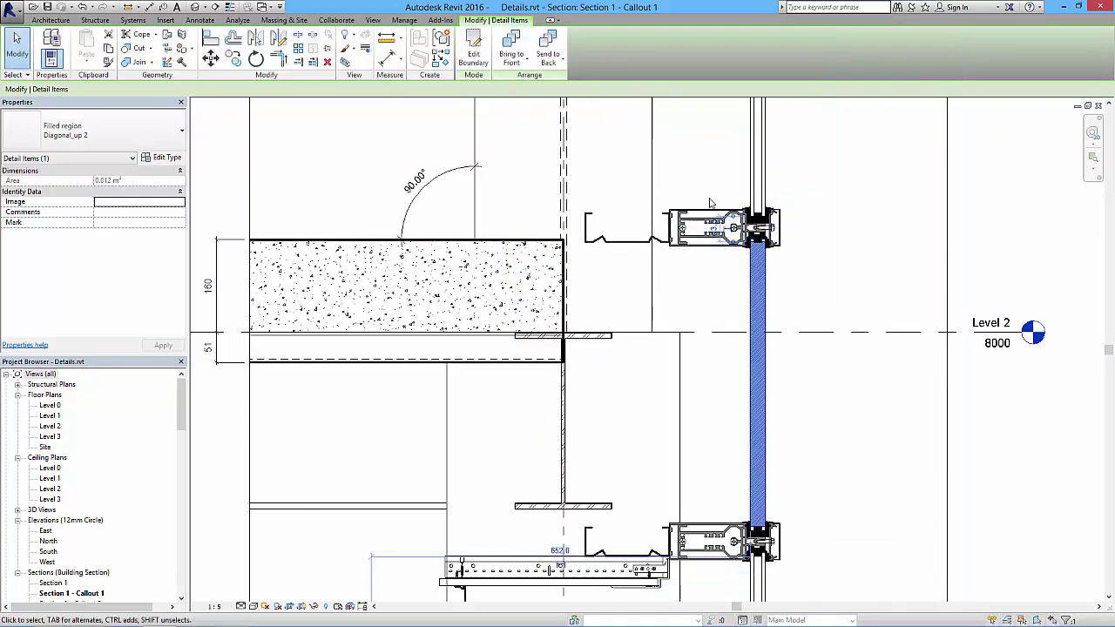
Examine the type properties of the upper curtain wall profile detail item without changing them
left_click(641, 214)
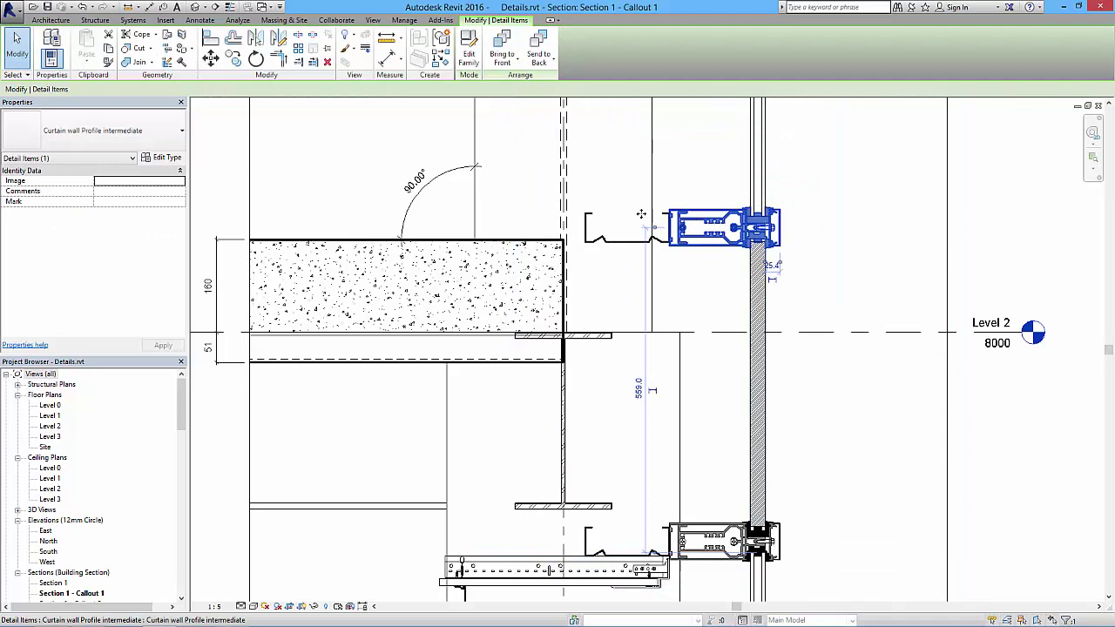
left_click(166, 157)
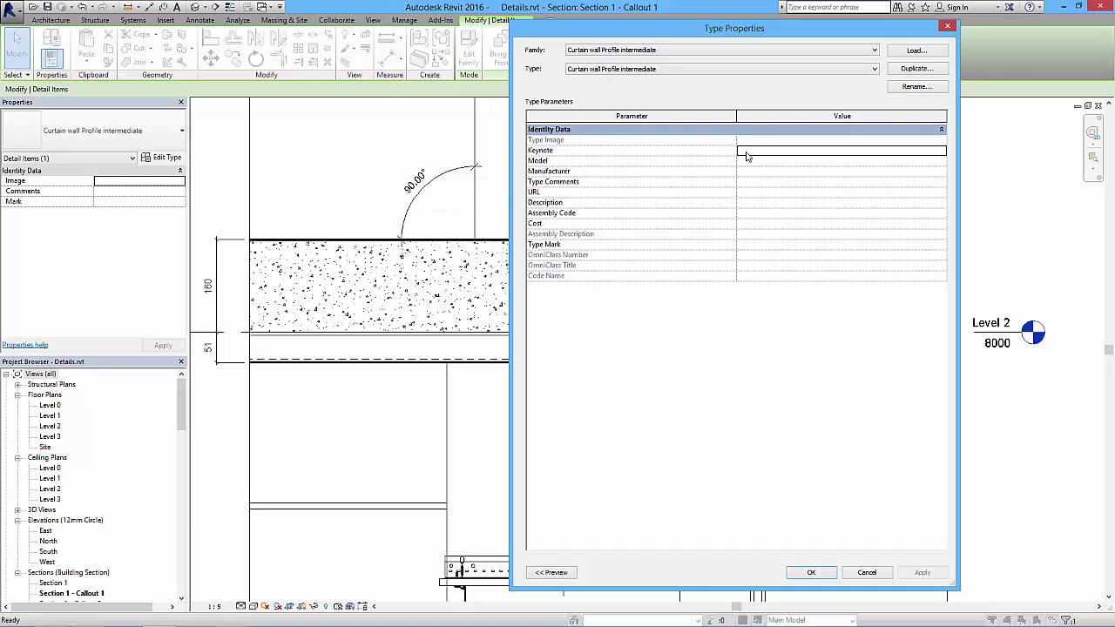
left_click(867, 572)
key("Escape")
Add a text note reading "Solid Insulated Panel" with a two-segment leader pointing to the hatched panel
scroll(713, 290, "up", 2)
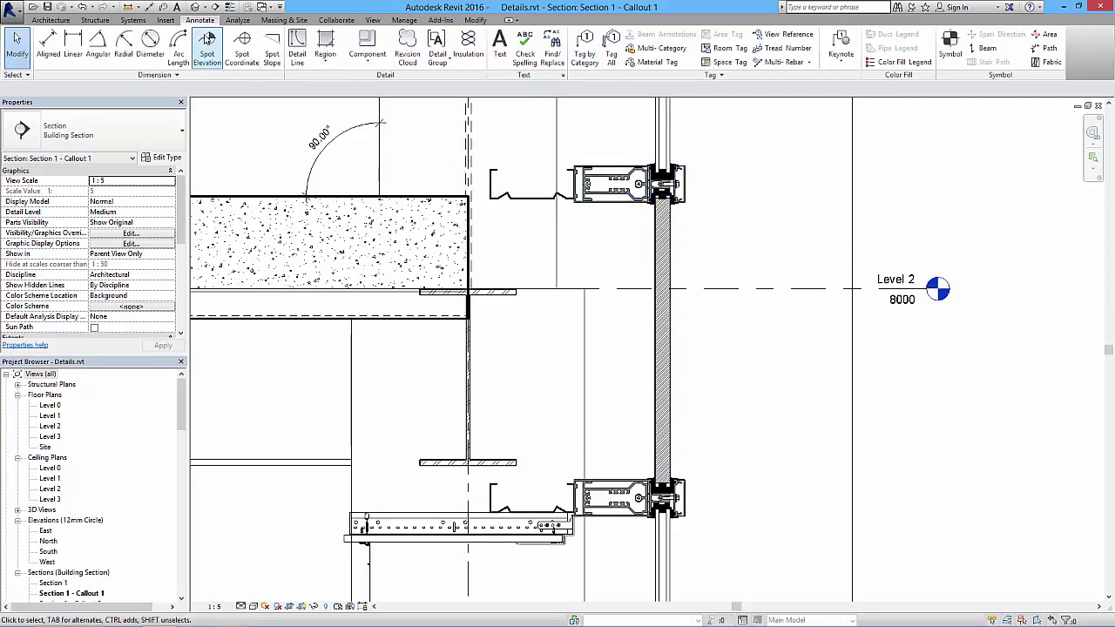
left_click(498, 48)
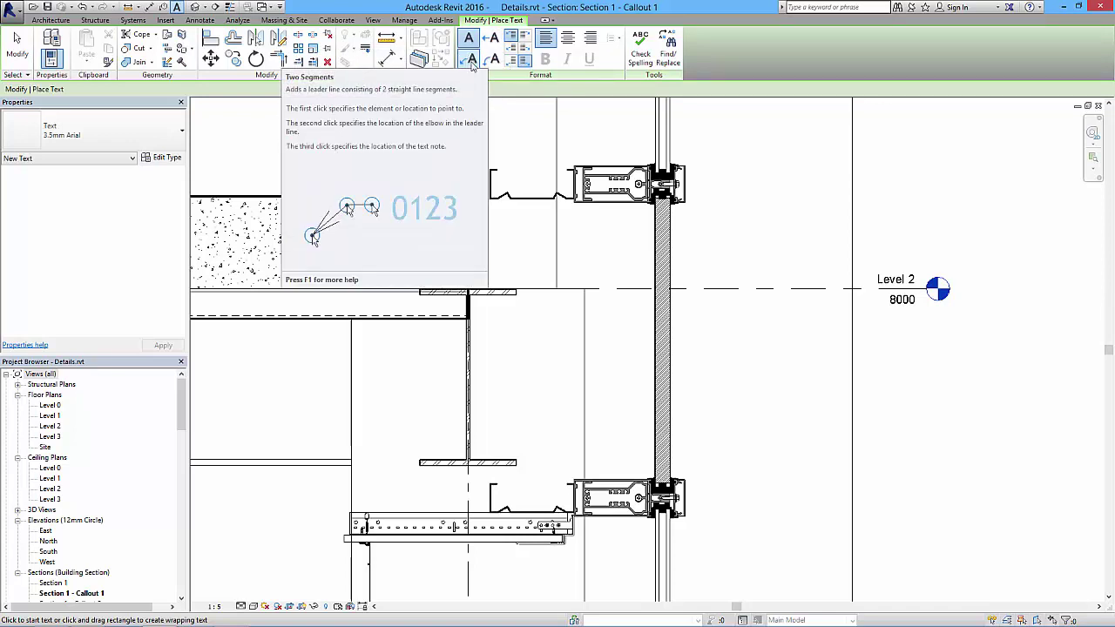
left_click(471, 61)
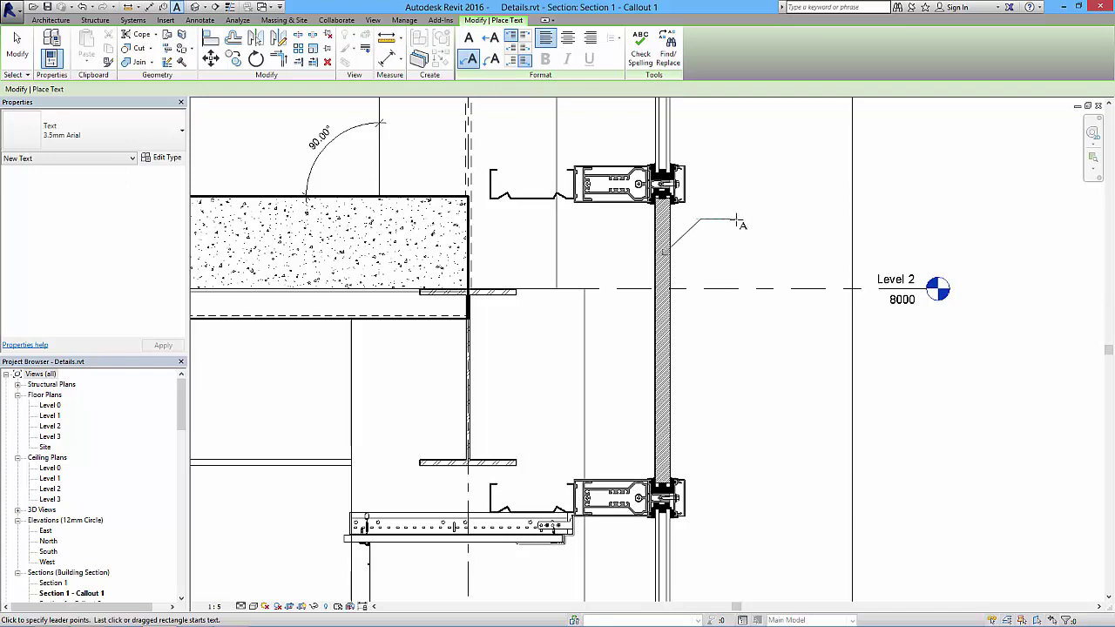
left_click(742, 223)
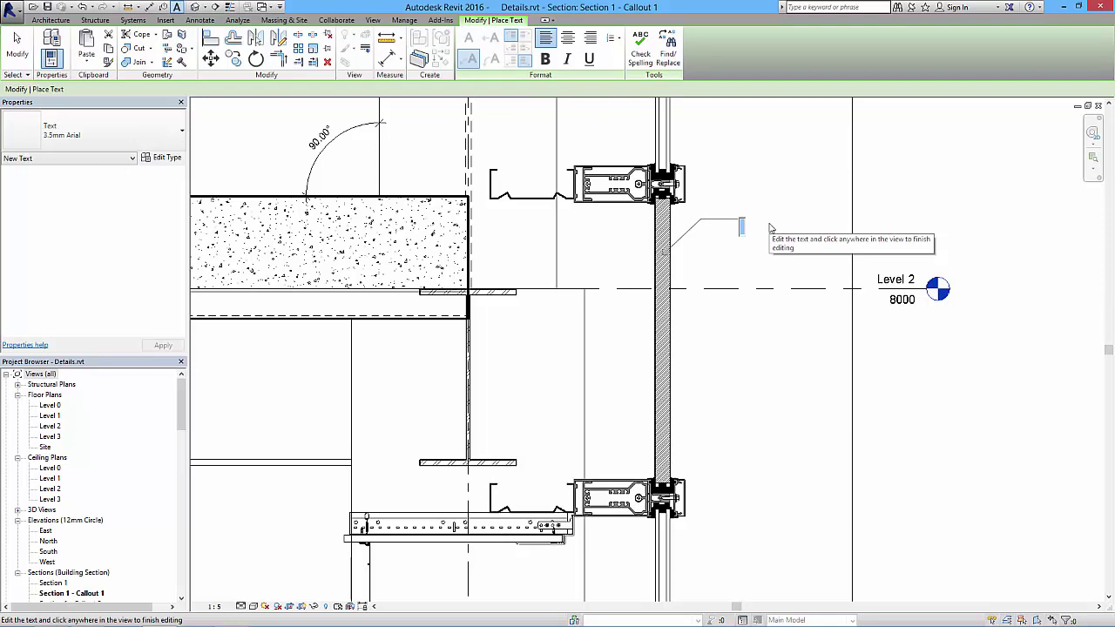
type("Solid insulated Panel")
left_click(748, 254)
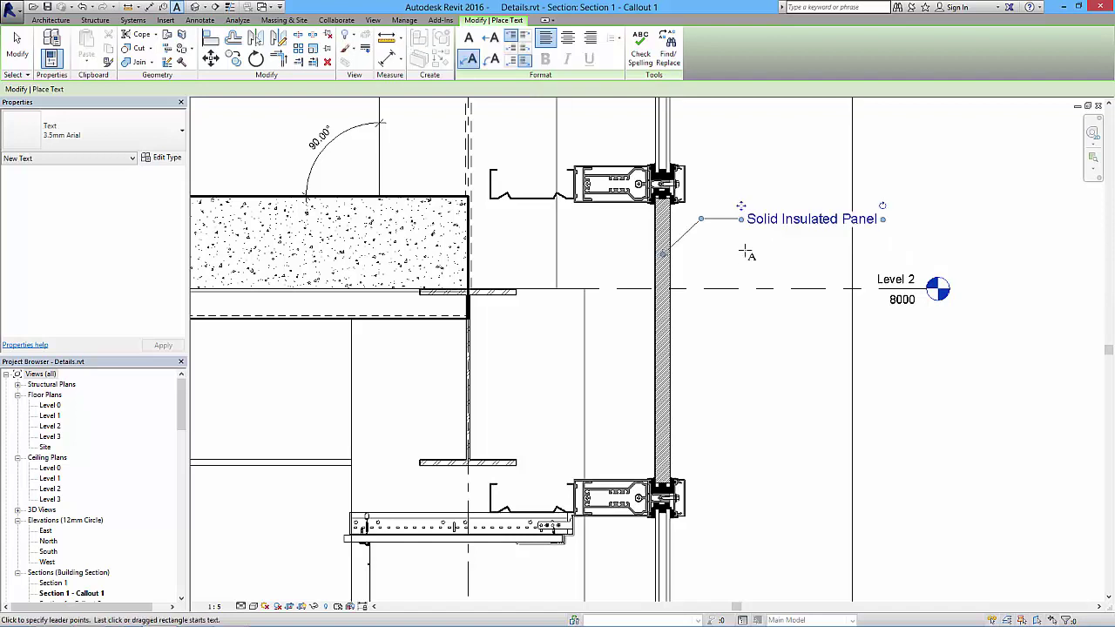
middle_click_drag(748, 253, 665, 239)
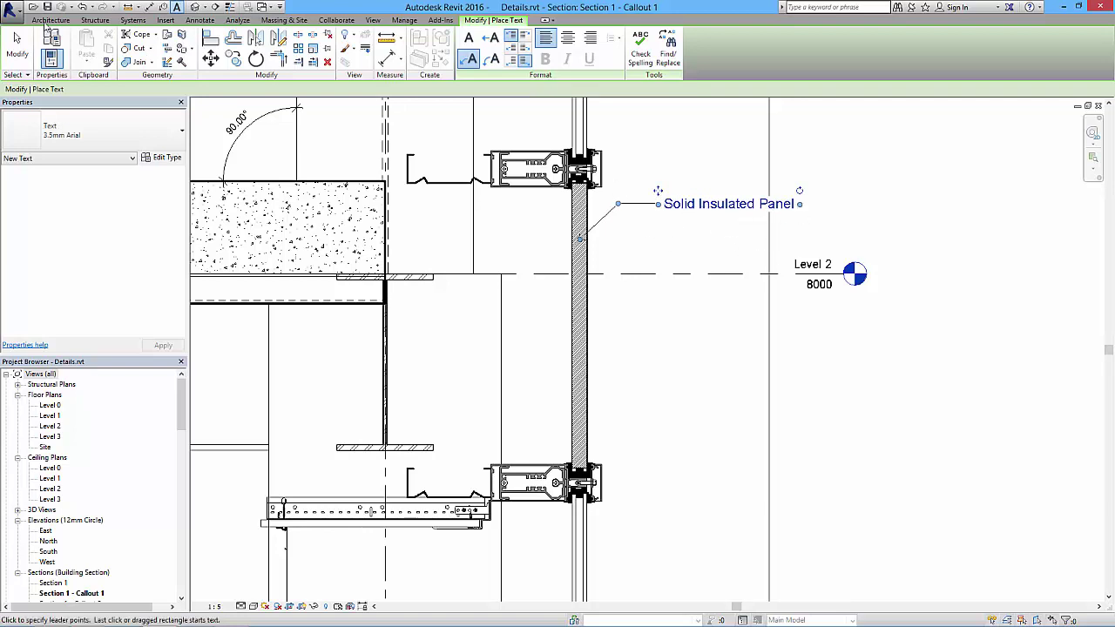
left_click(16, 41)
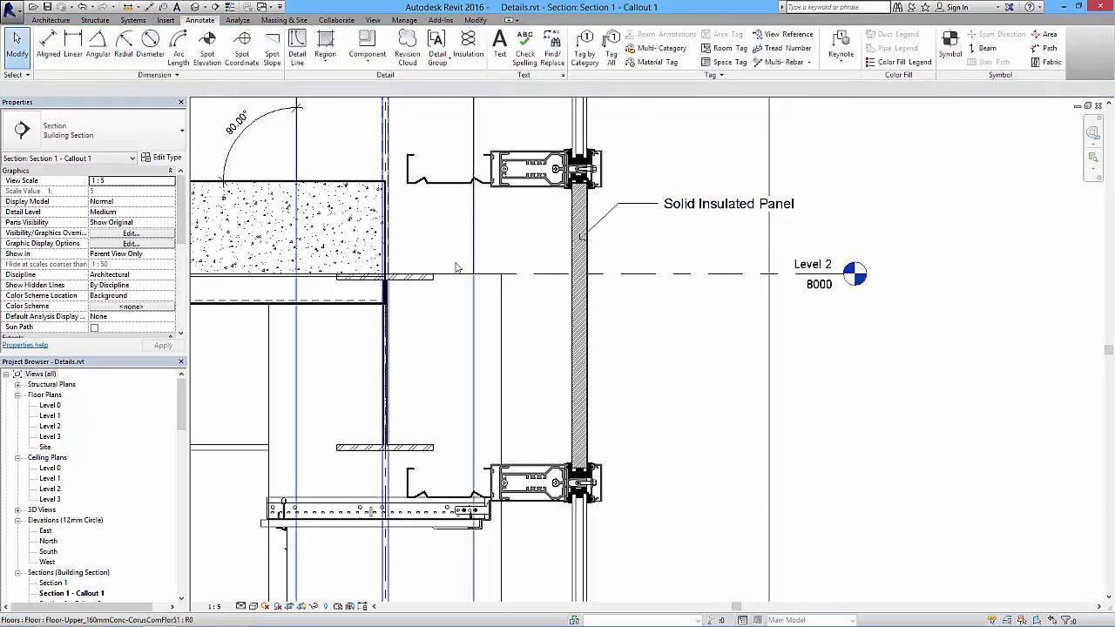
Widen the Solid Insulated Panel note's text box and extend the view's annotation crop outward to include it
left_click(729, 213)
left_click_drag(802, 204, 893, 212)
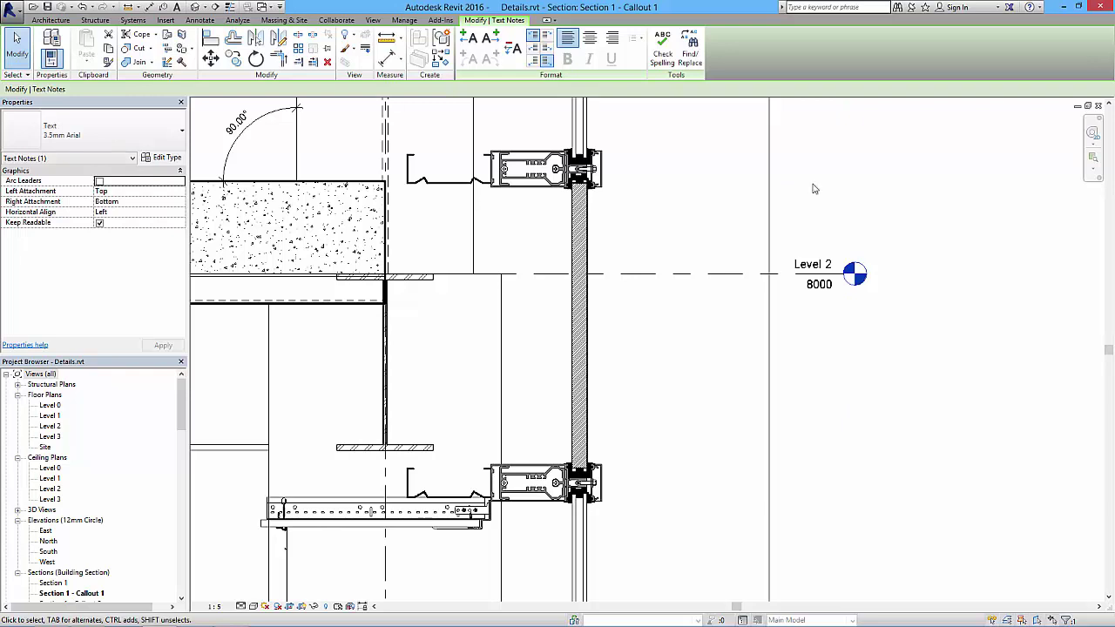
scroll(814, 188, "down", 3)
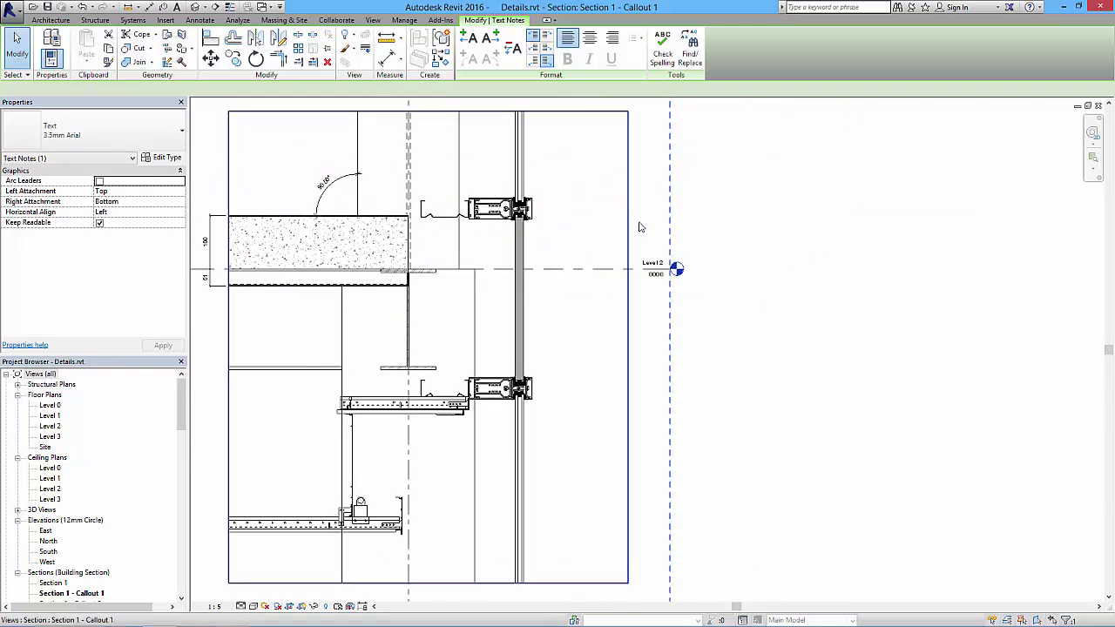
left_click(634, 227)
left_click_drag(671, 347, 758, 347)
Narrow the Solid Insulated Panel note's text box to the crop edge so the text wraps onto two lines
left_click(608, 229)
left_click(608, 229)
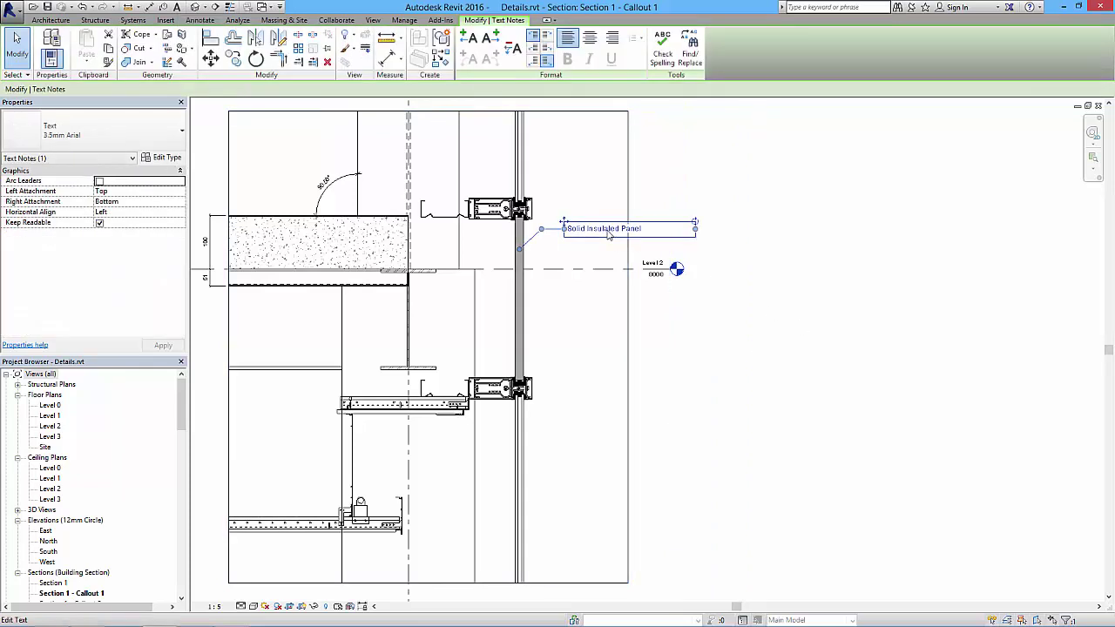
left_click(722, 229)
mouse_move(696, 227)
left_mouse_down()
mouse_move(585, 253)
mouse_move(628, 252)
left_mouse_up()
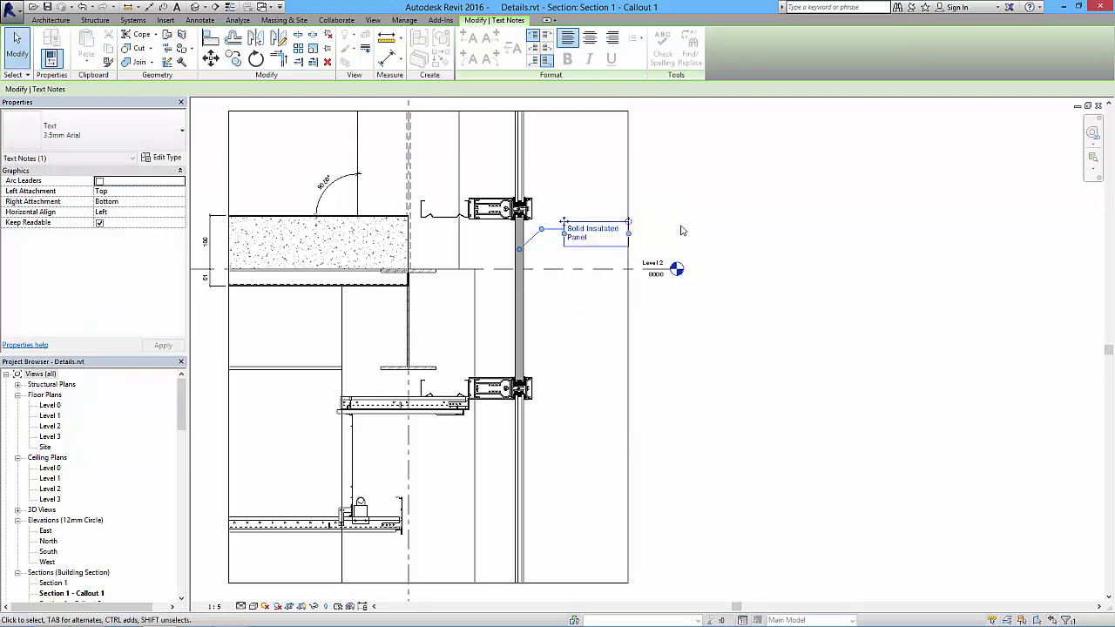
key("Escape")
Change the Solid Insulated Panel note's text type to 2.5mm Arial
middle_click_drag(578, 245, 582, 224)
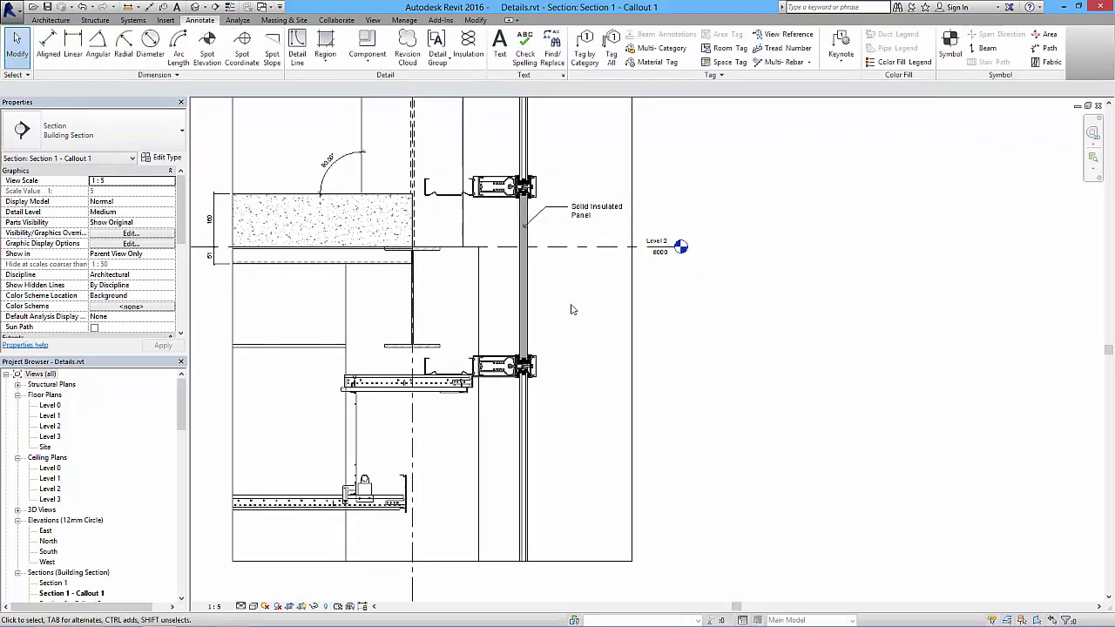
left_click(583, 210)
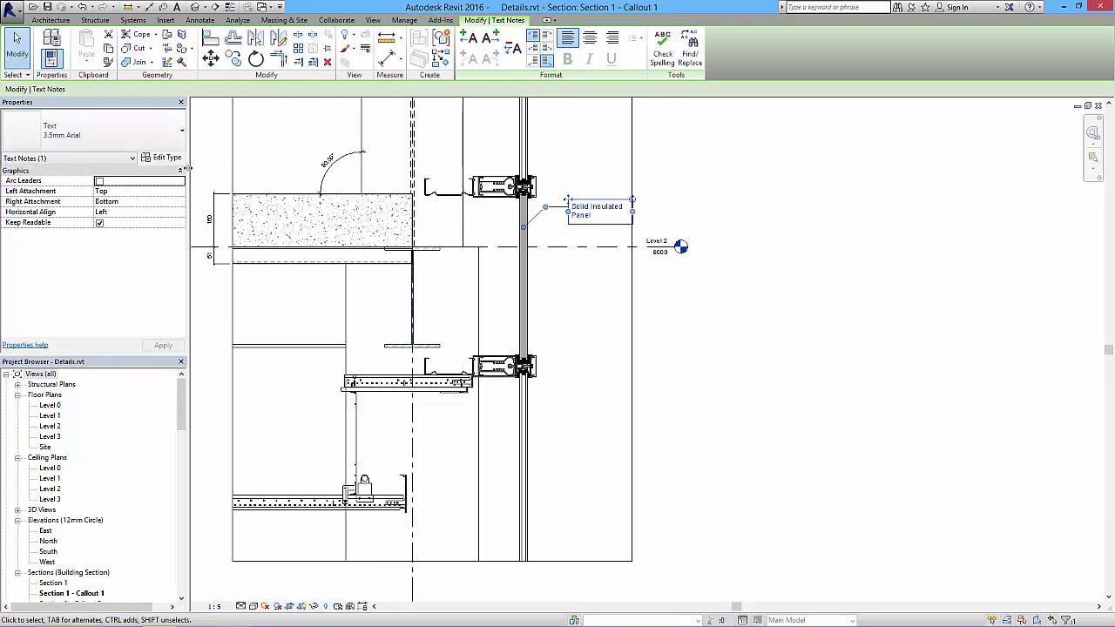
left_click(95, 138)
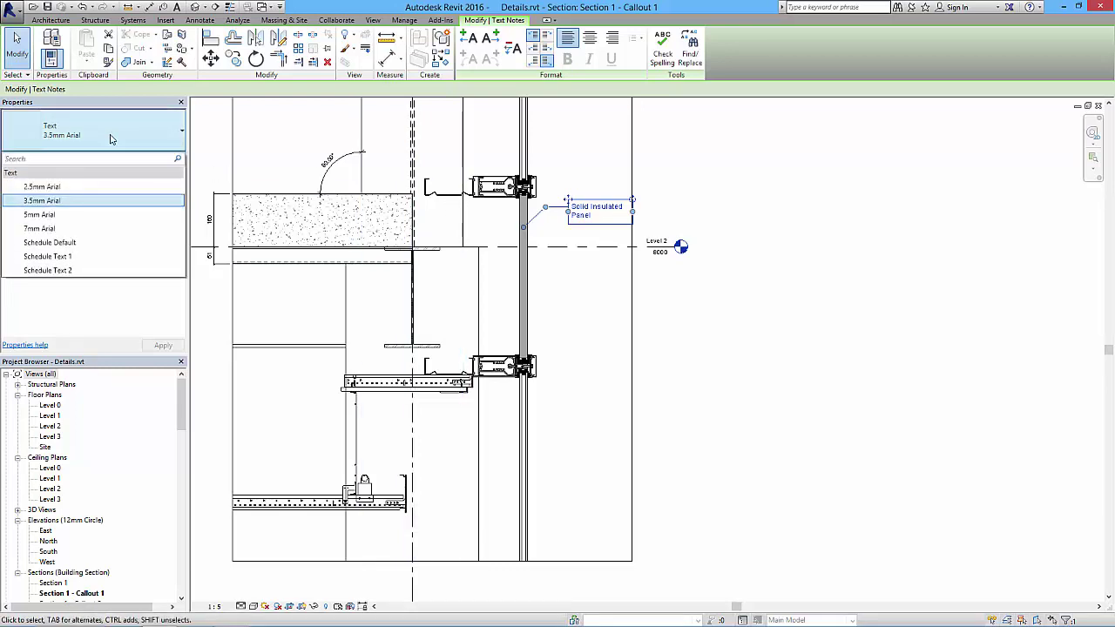
left_click(42, 187)
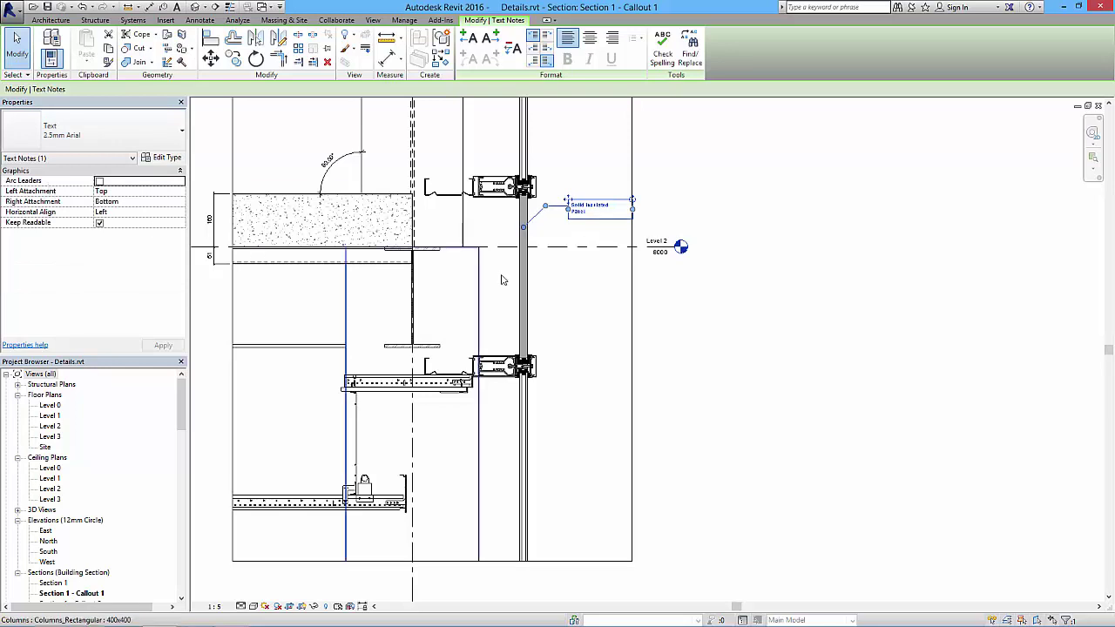
key("Escape")
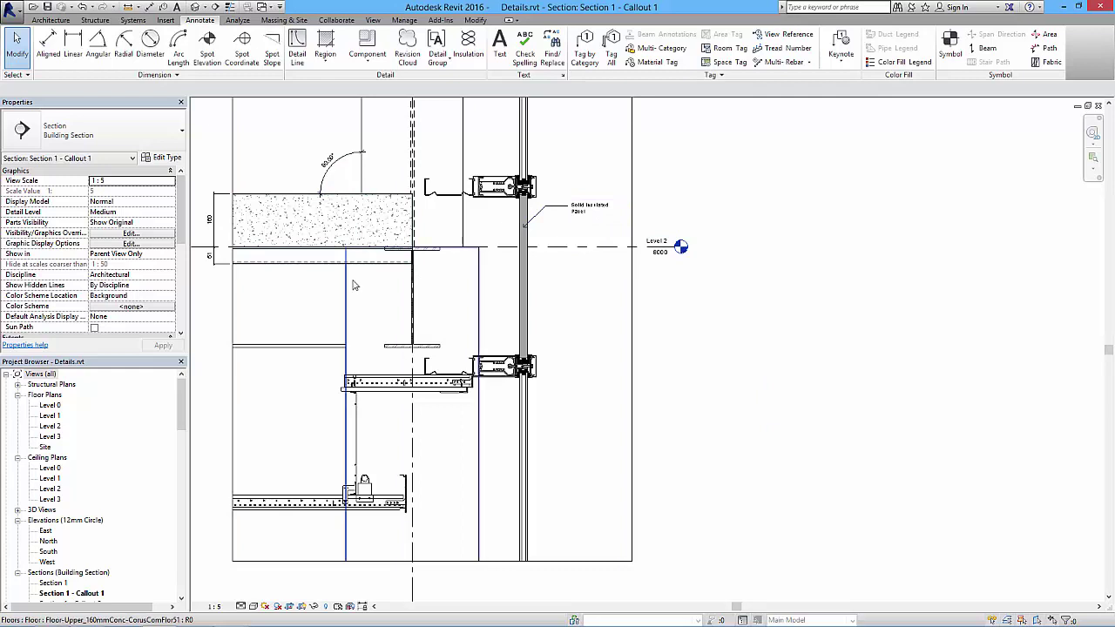
Add a 2.5mm Arial text note reading "Double Glazed Unit" with a two-segment leader pointing to the glazing above the solid insulated panel
middle_click_drag(558, 322, 624, 331)
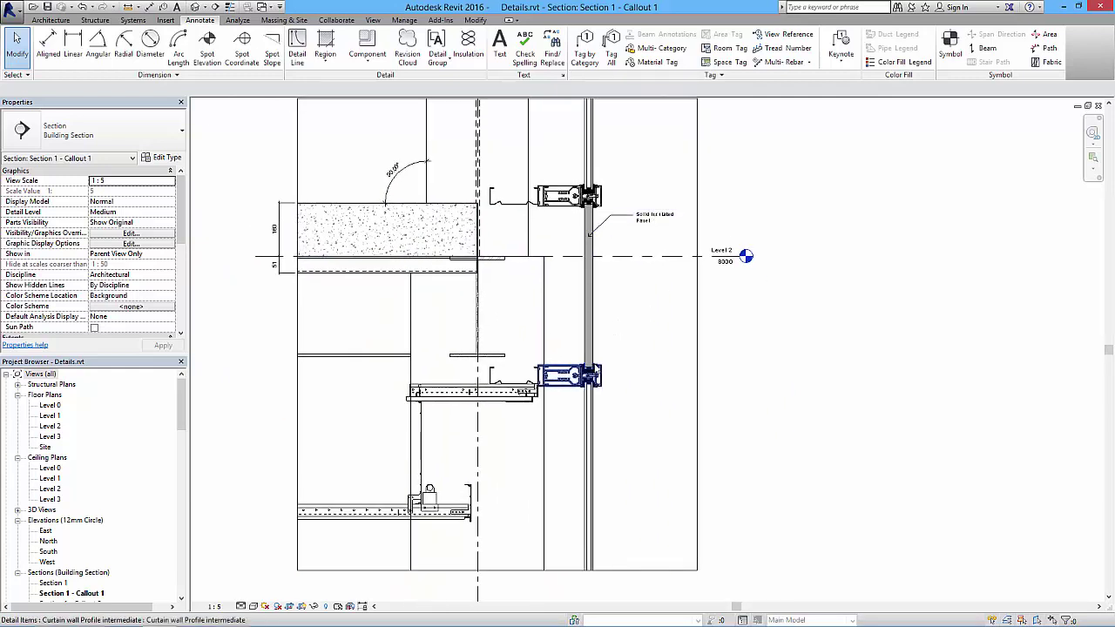
middle_click_drag(592, 372, 575, 462)
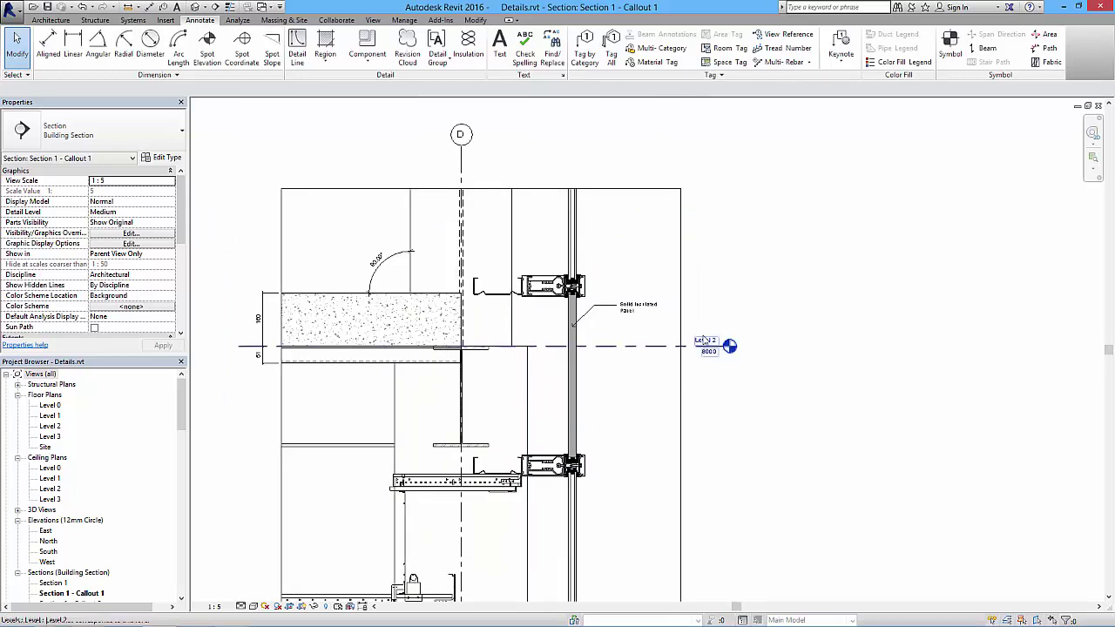
middle_click_drag(631, 399, 622, 290)
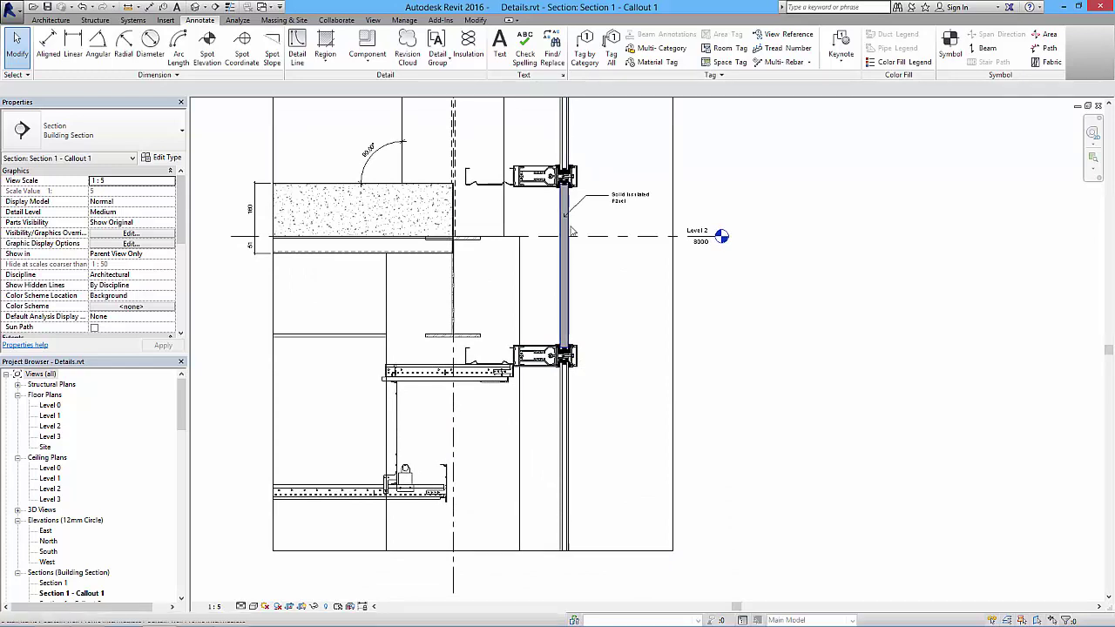
middle_click_drag(569, 135, 562, 231)
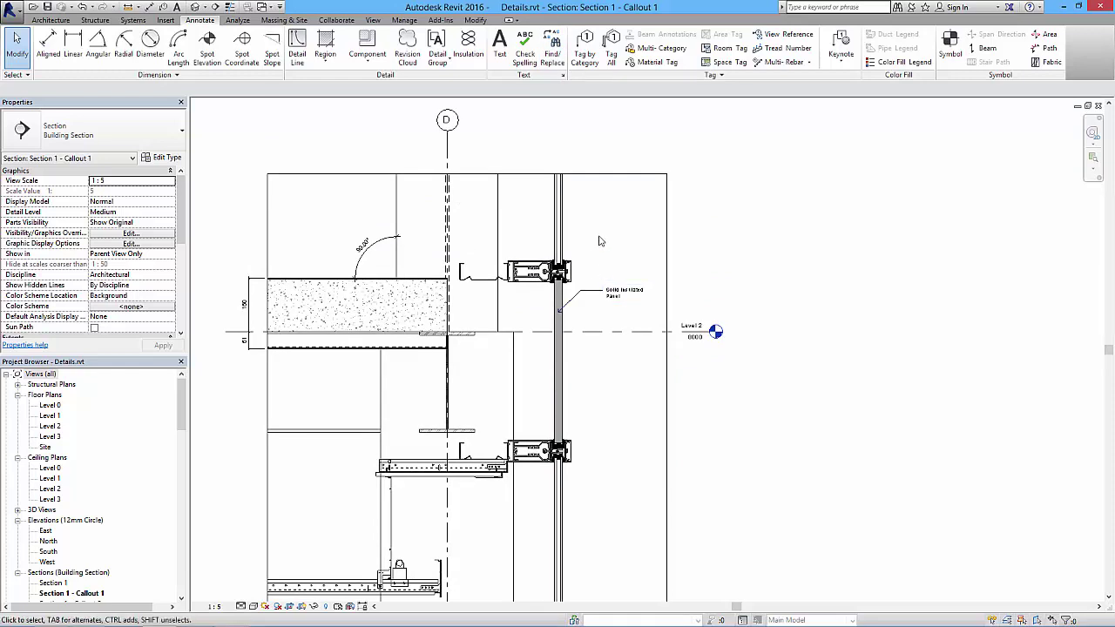
left_click(499, 45)
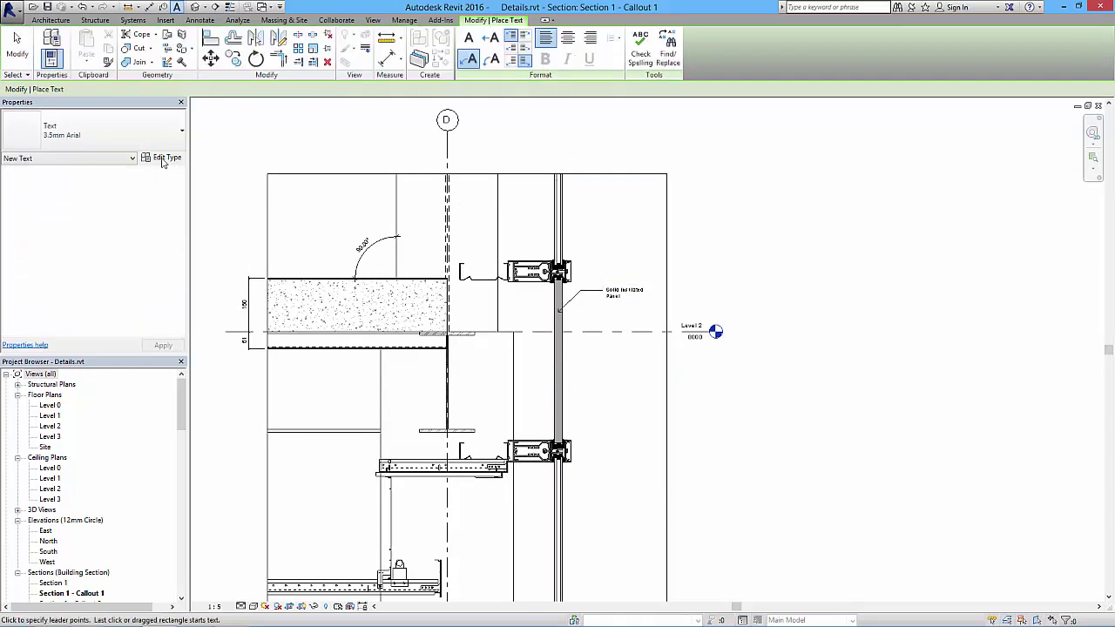
left_click(104, 130)
left_click(73, 188)
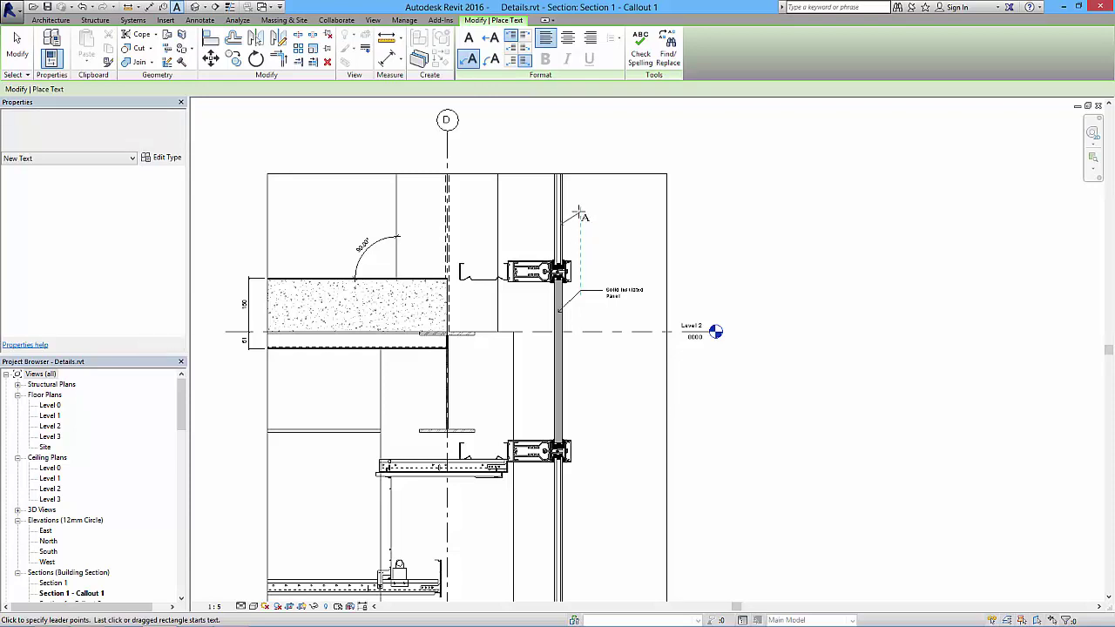
left_click(582, 206)
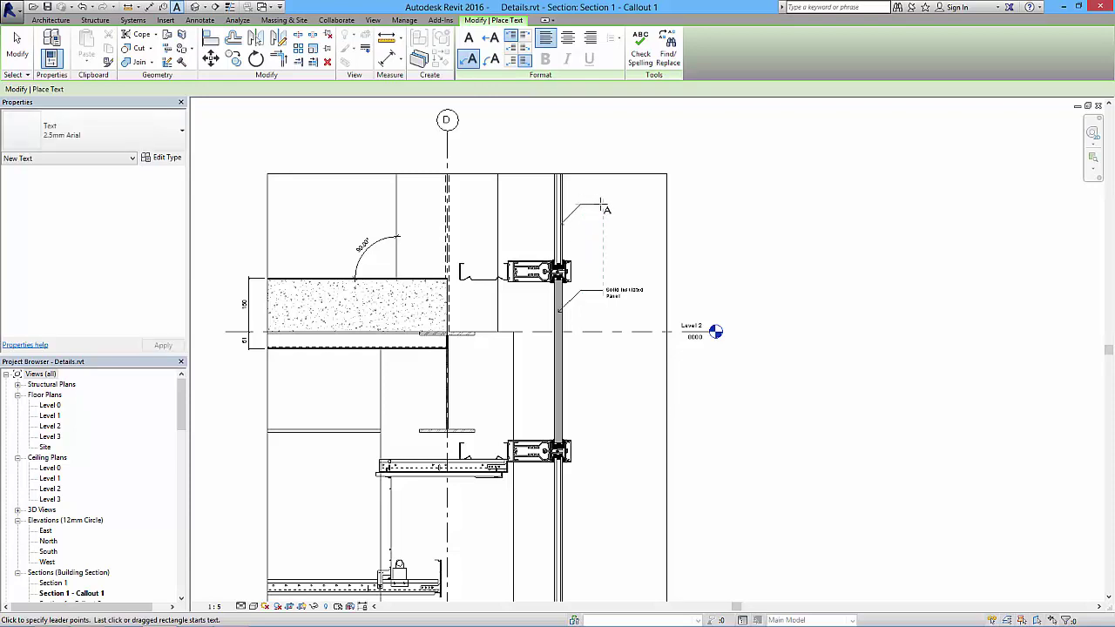
left_click(601, 204)
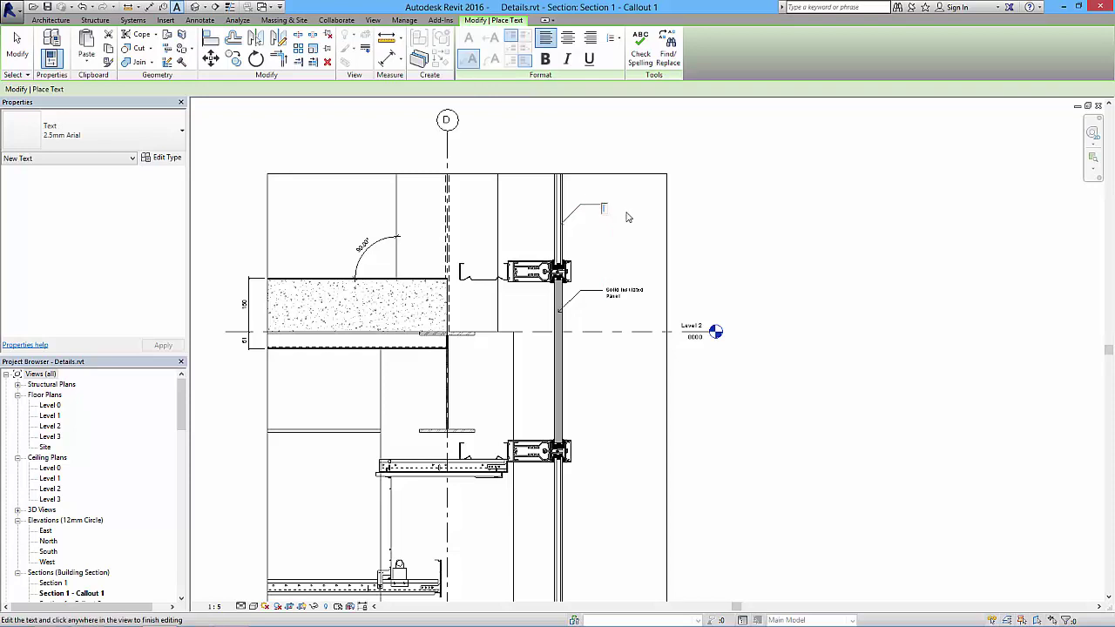
type("Double Glazed Unit")
left_click(657, 229)
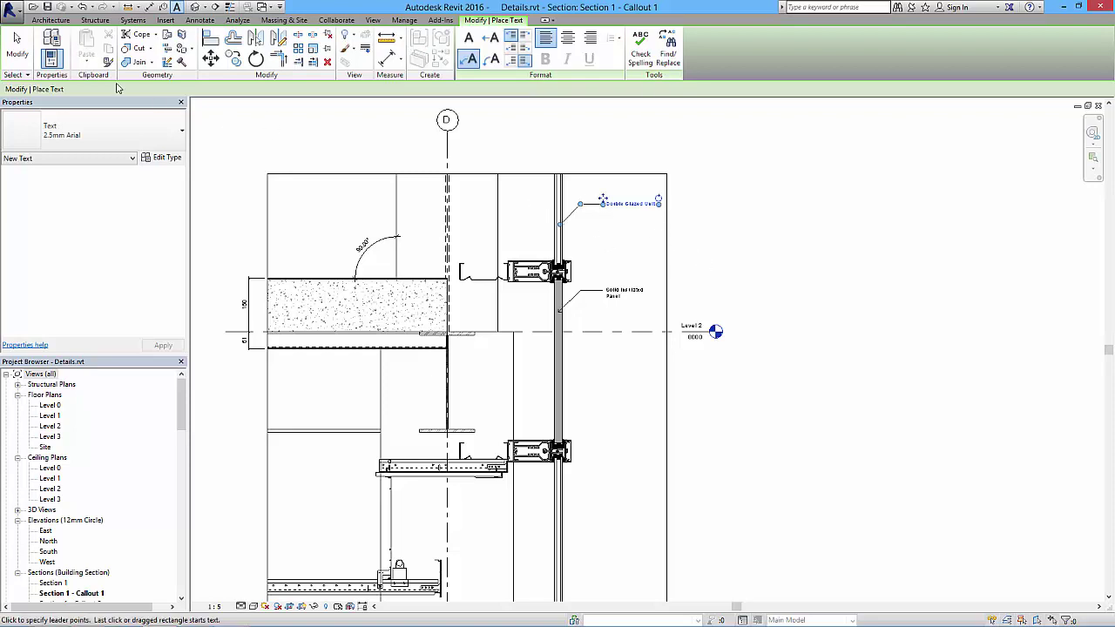
left_click(17, 43)
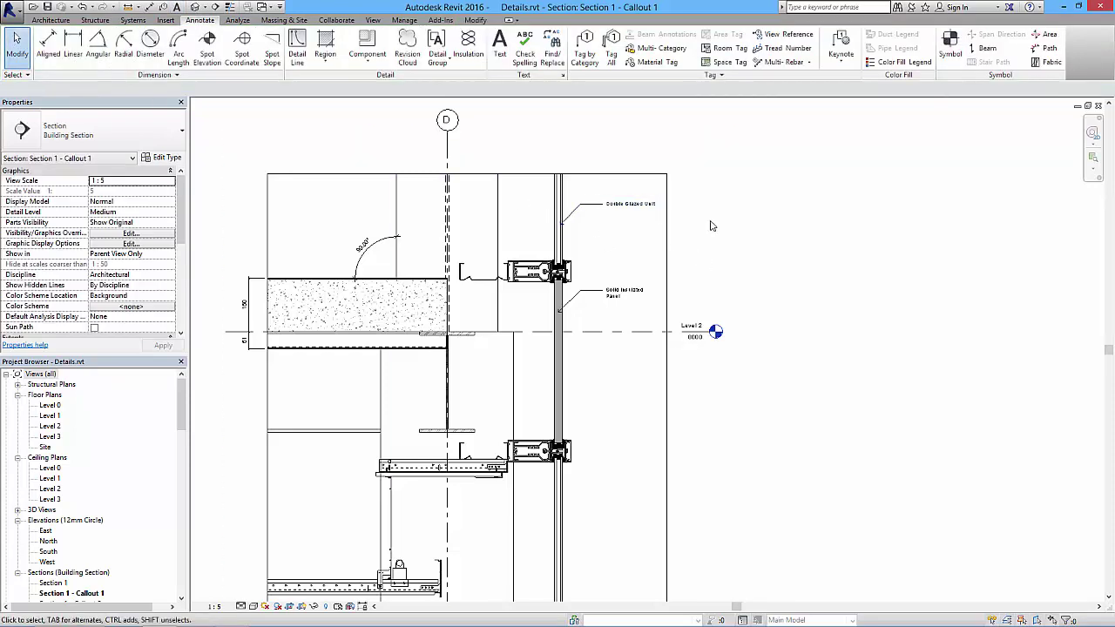
Place an element keynote on the rectangular column below the slab, with a two-segment leader and its text beside the column
middle_click_drag(708, 315, 724, 281)
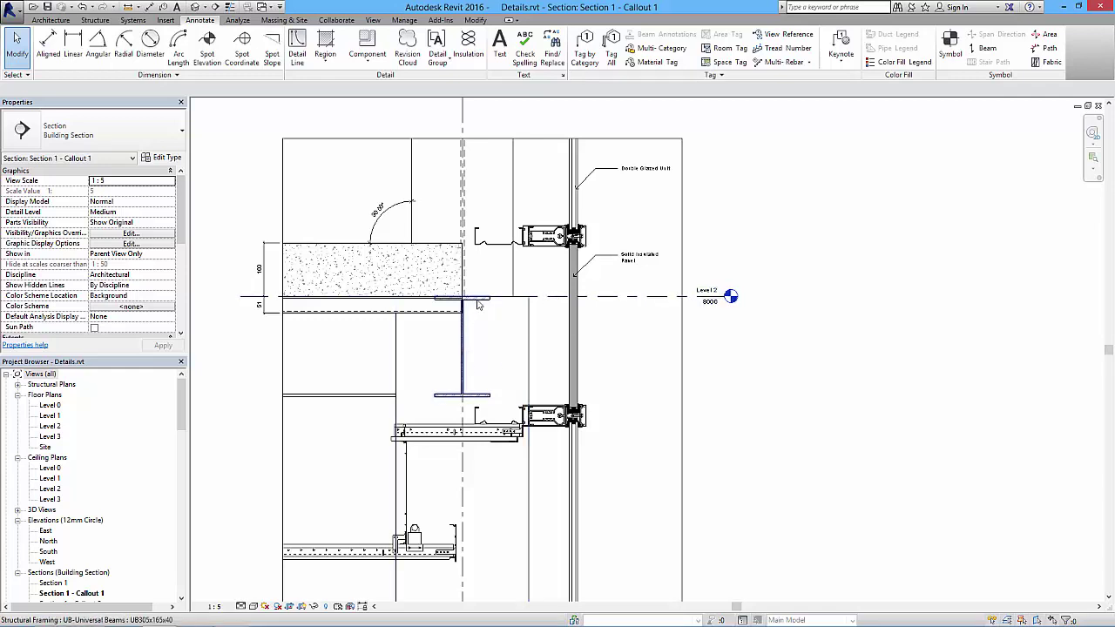
left_click(842, 64)
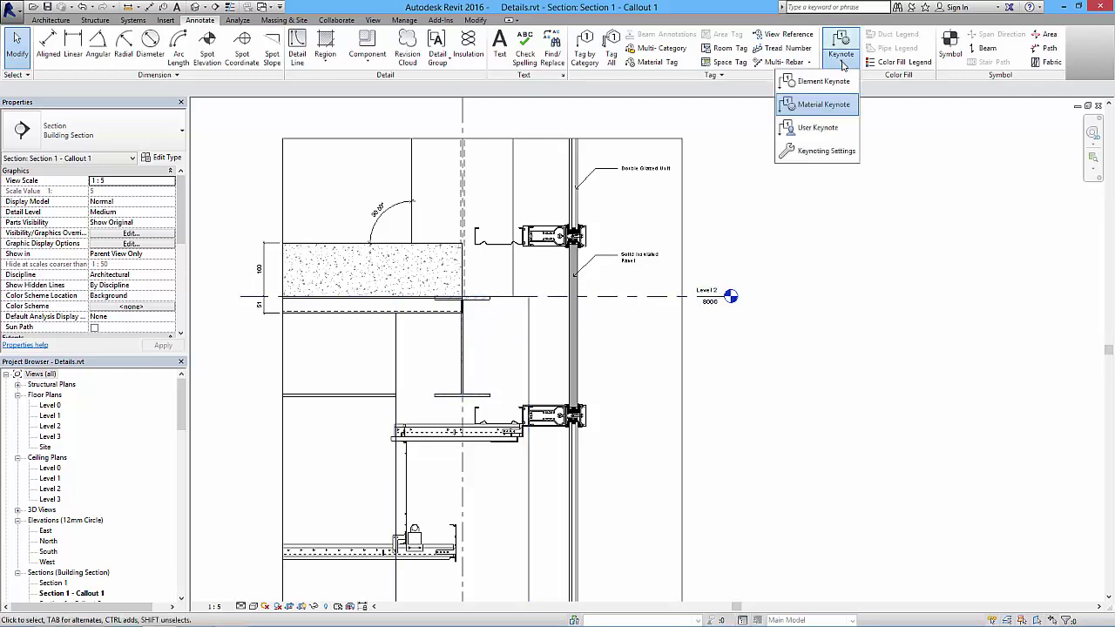
left_click(824, 82)
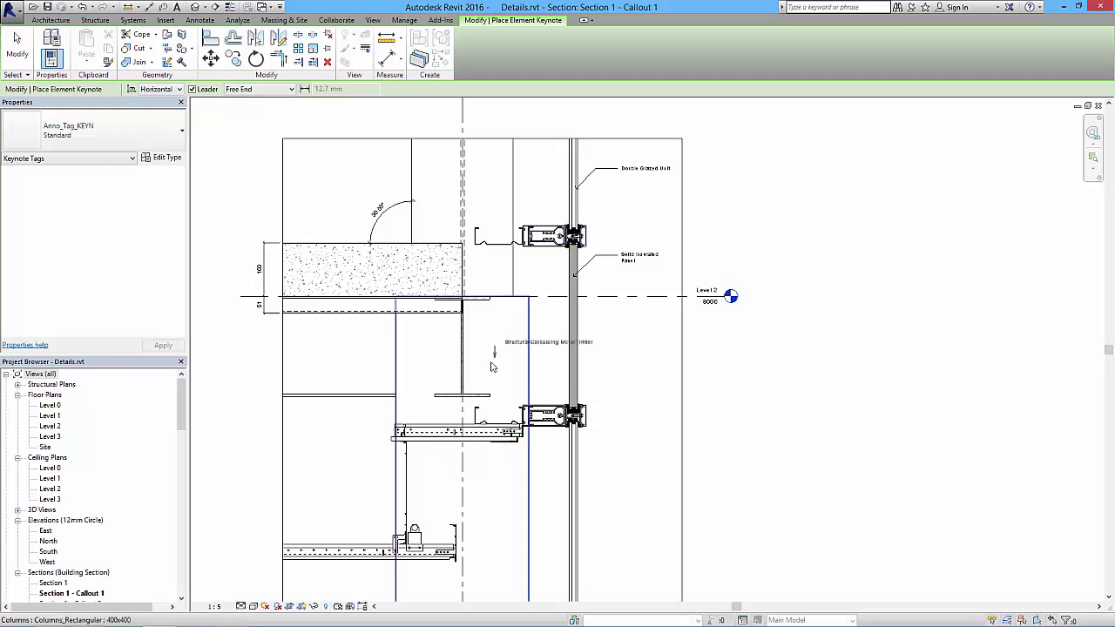
left_click(411, 356)
left_click(353, 357)
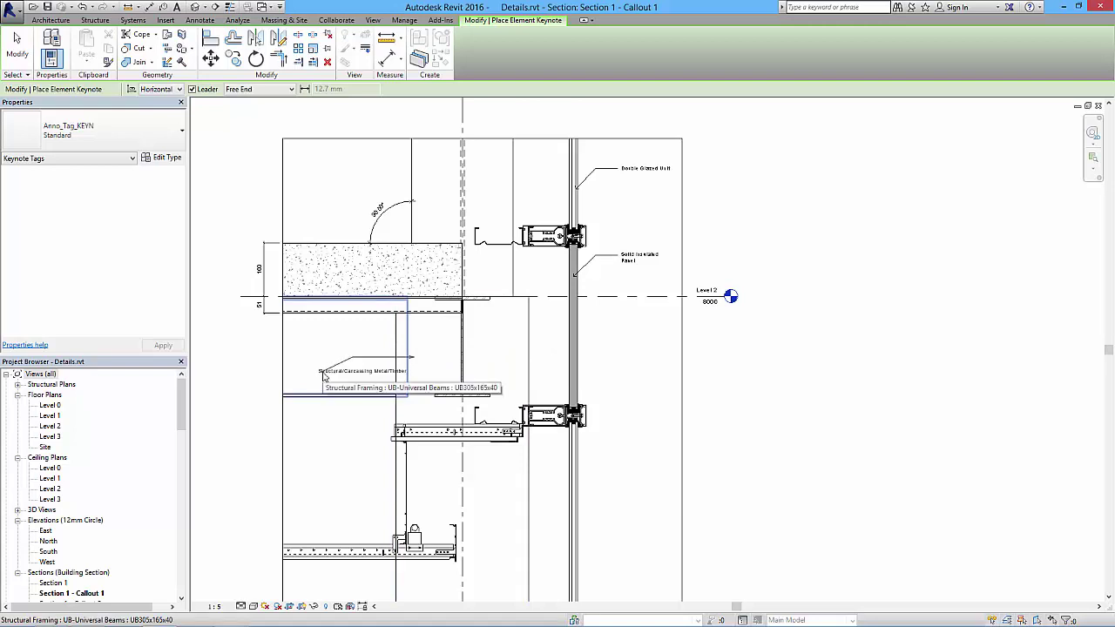
left_click(411, 374)
middle_click_drag(386, 427, 419, 378)
scroll(359, 319, "up", 5)
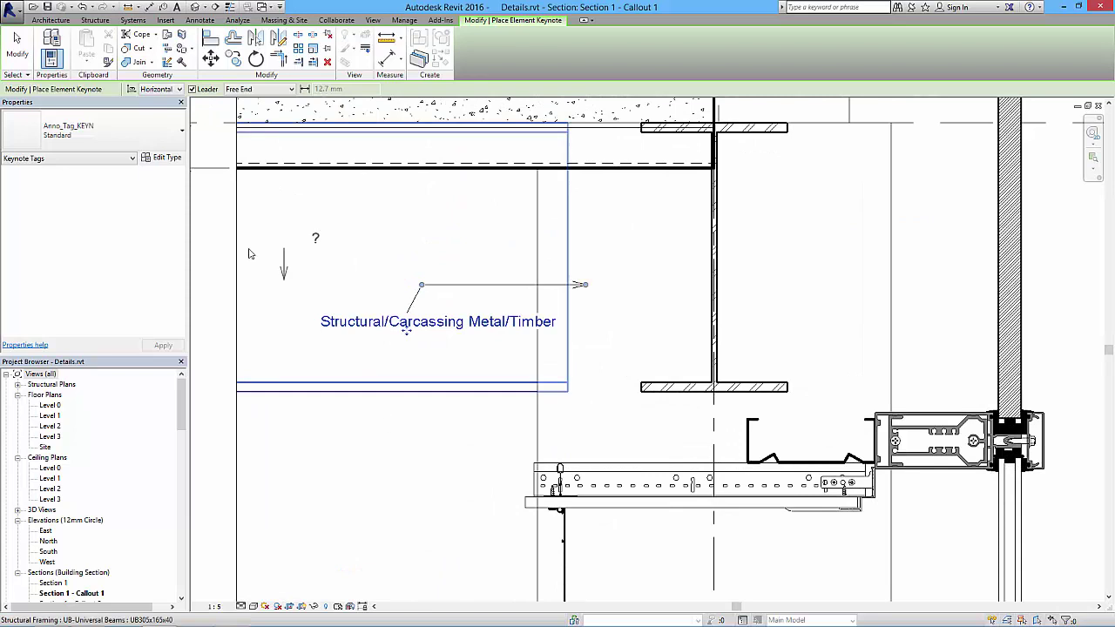
left_click(17, 48)
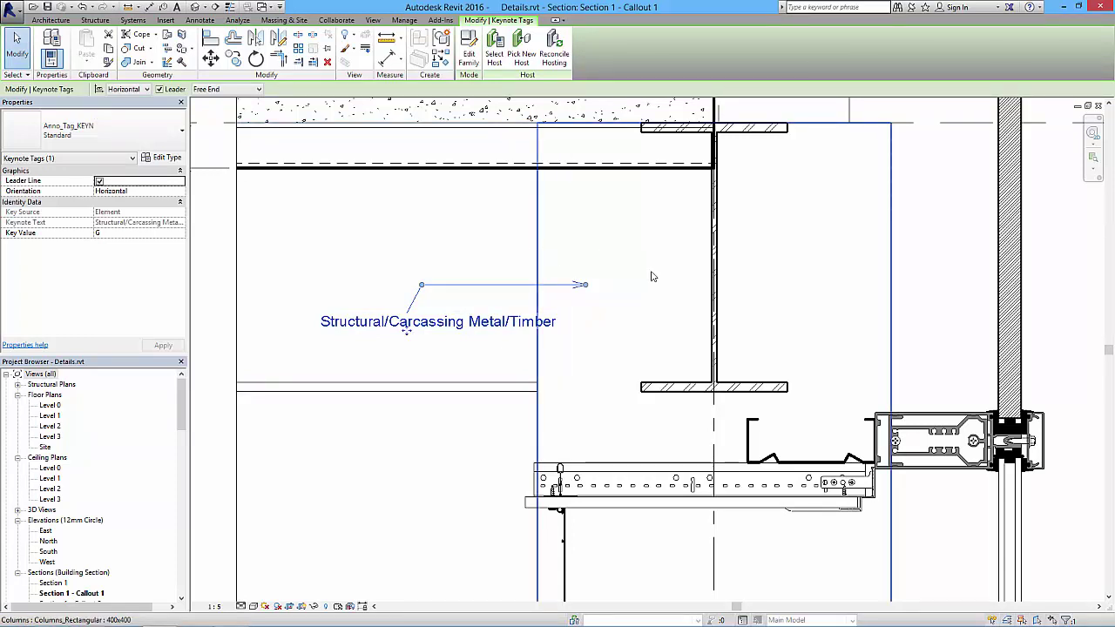
Examine the keynote assigned in the 400x400 rectangular column's type properties
left_click(539, 428)
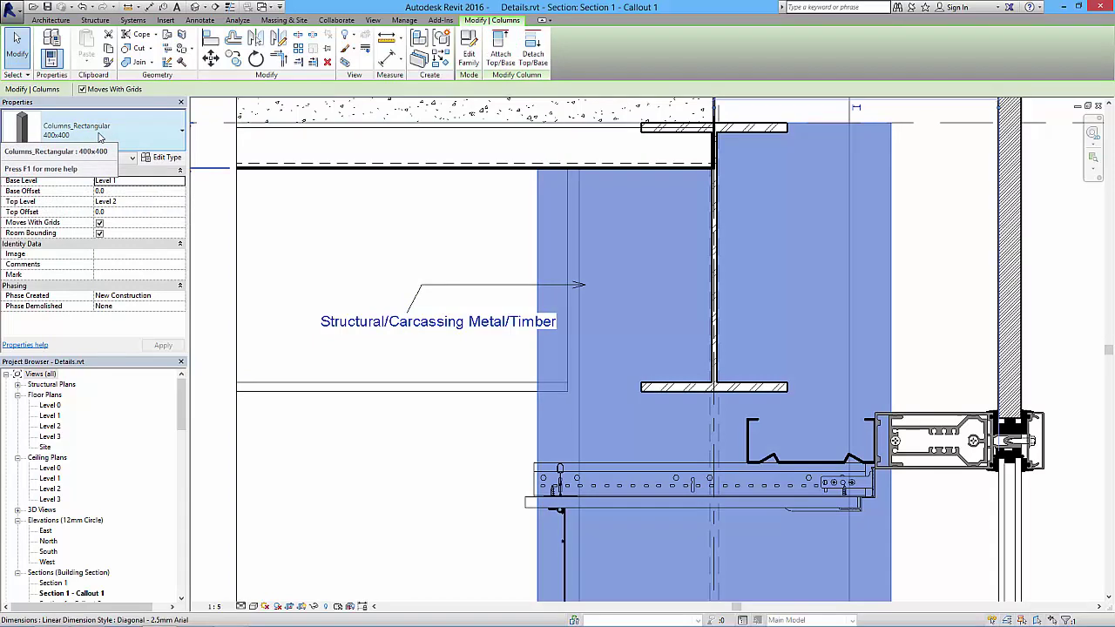
left_click(162, 157)
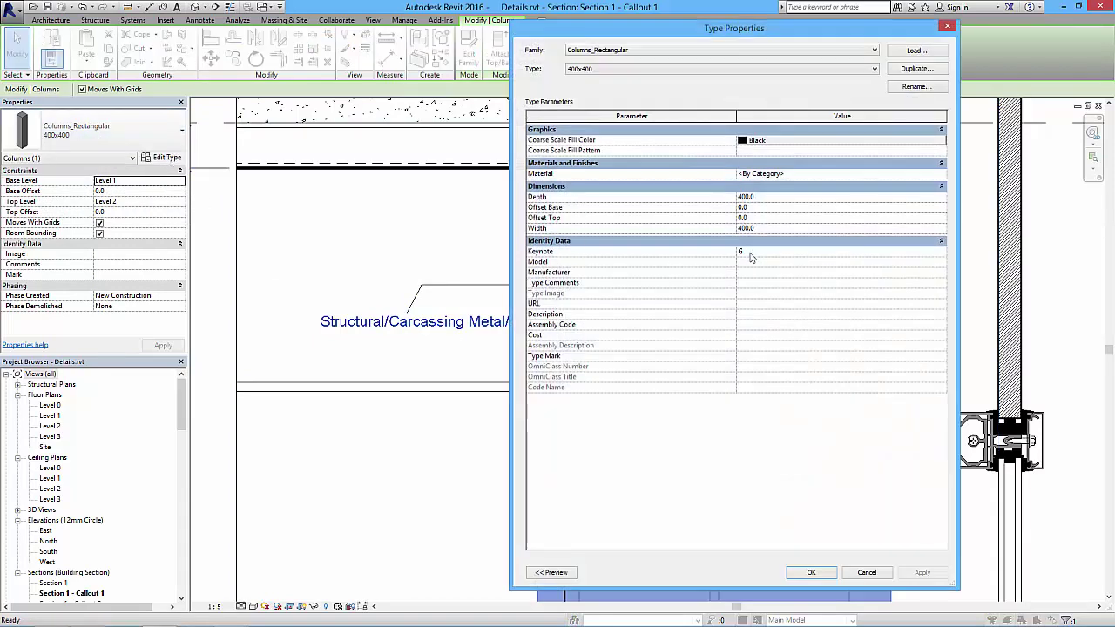
left_click(810, 573)
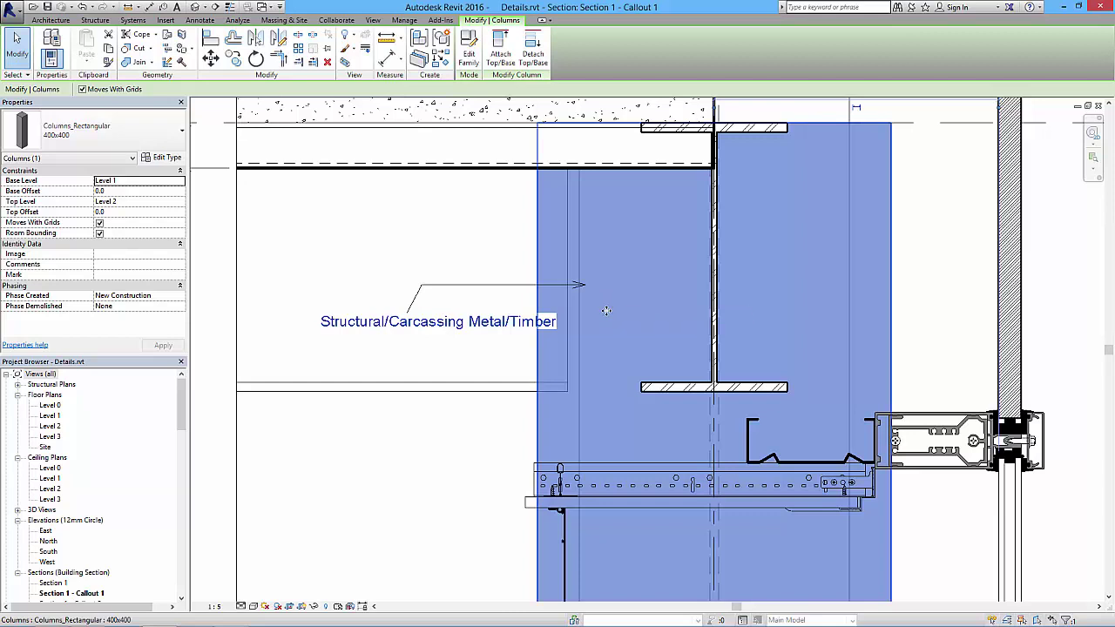
Change the 400x400 column type's keynote to E05/510 Exposed concrete, under In Situ Concrete Construction Generally
left_click(164, 158)
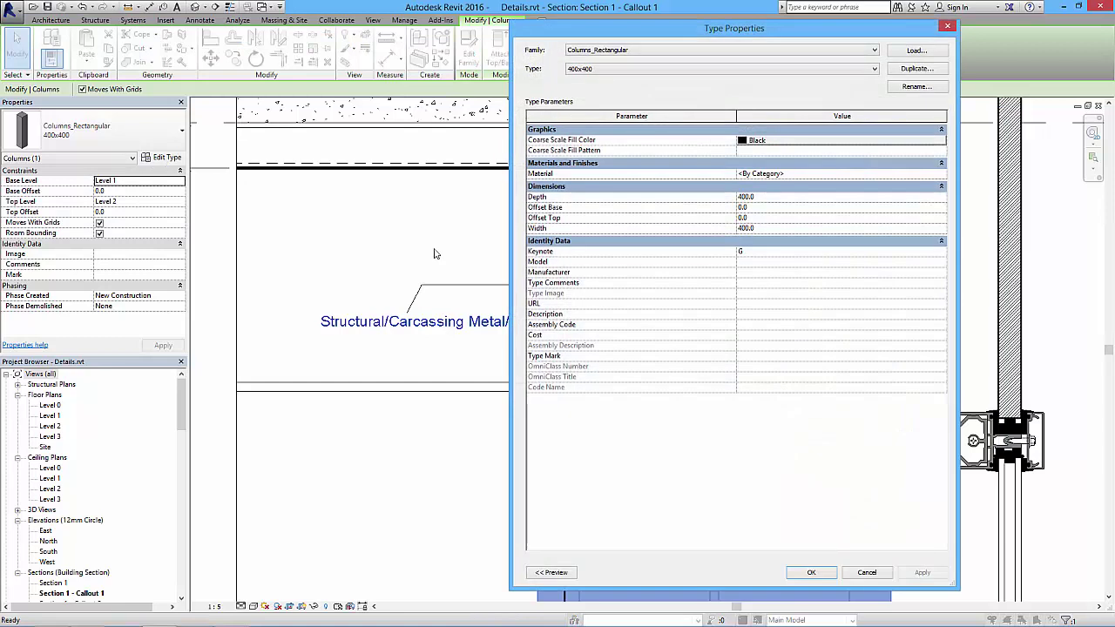
left_click(759, 251)
left_click(943, 252)
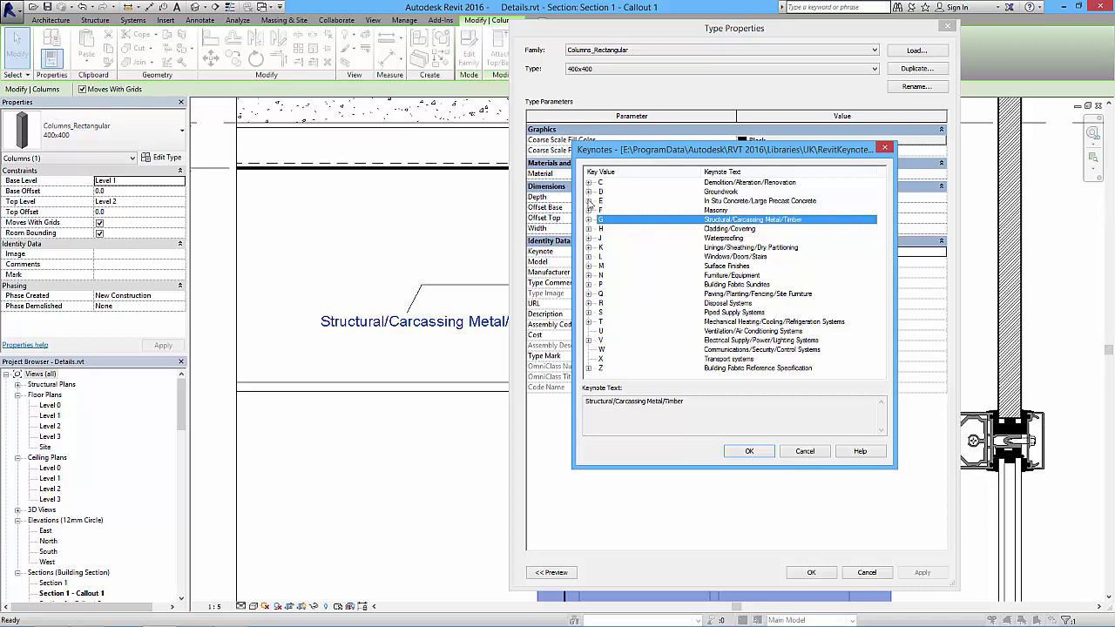
left_click(590, 201)
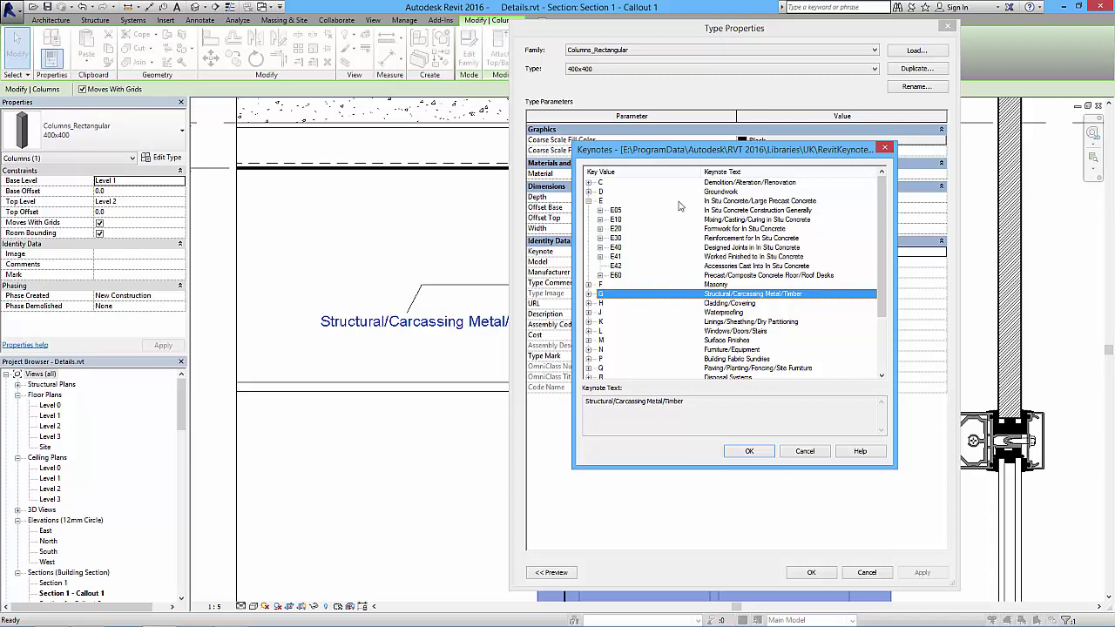
left_click(600, 211)
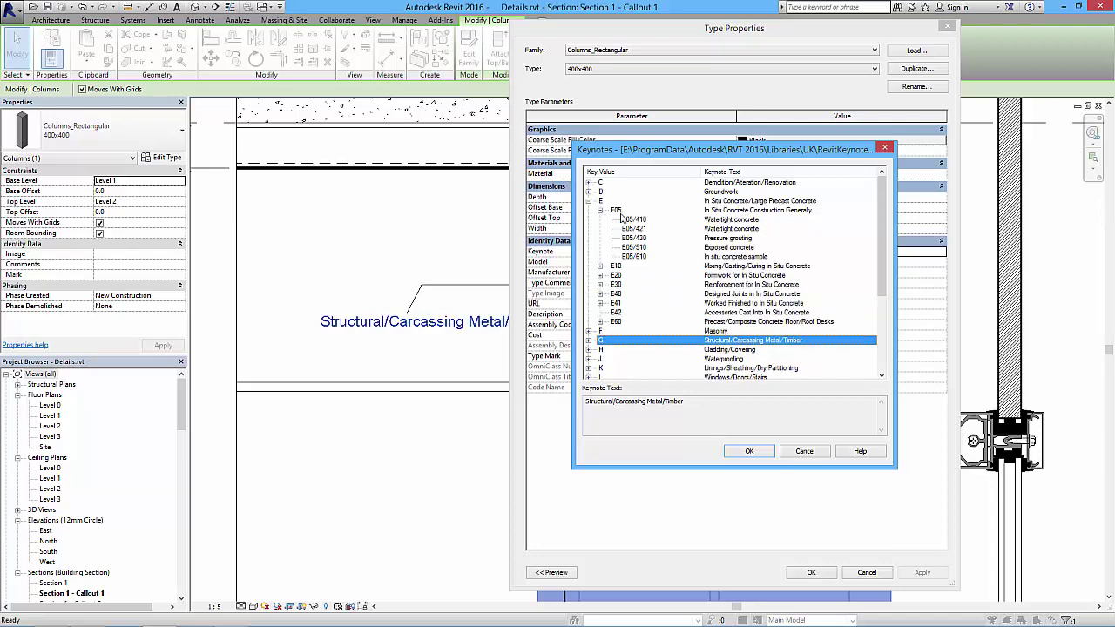
left_click(726, 212)
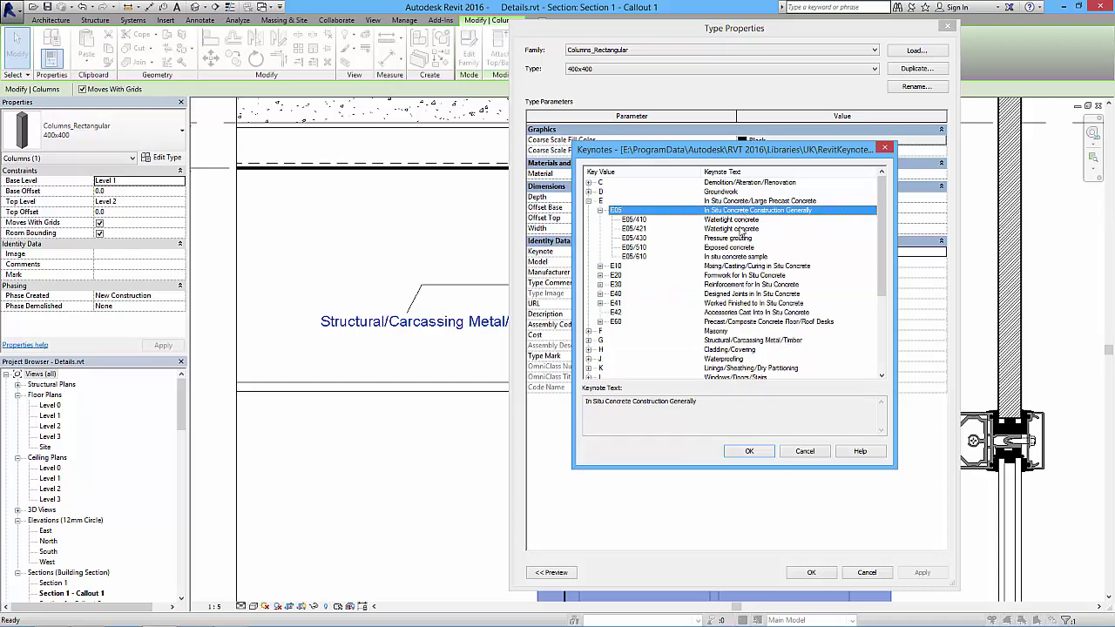
left_click(728, 248)
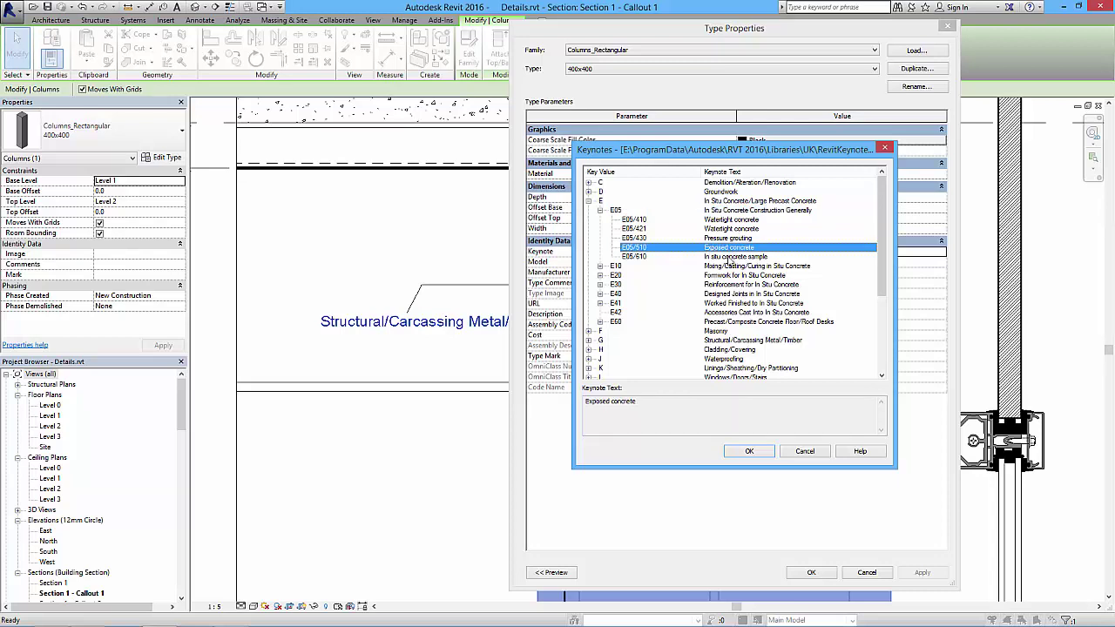
left_click(751, 451)
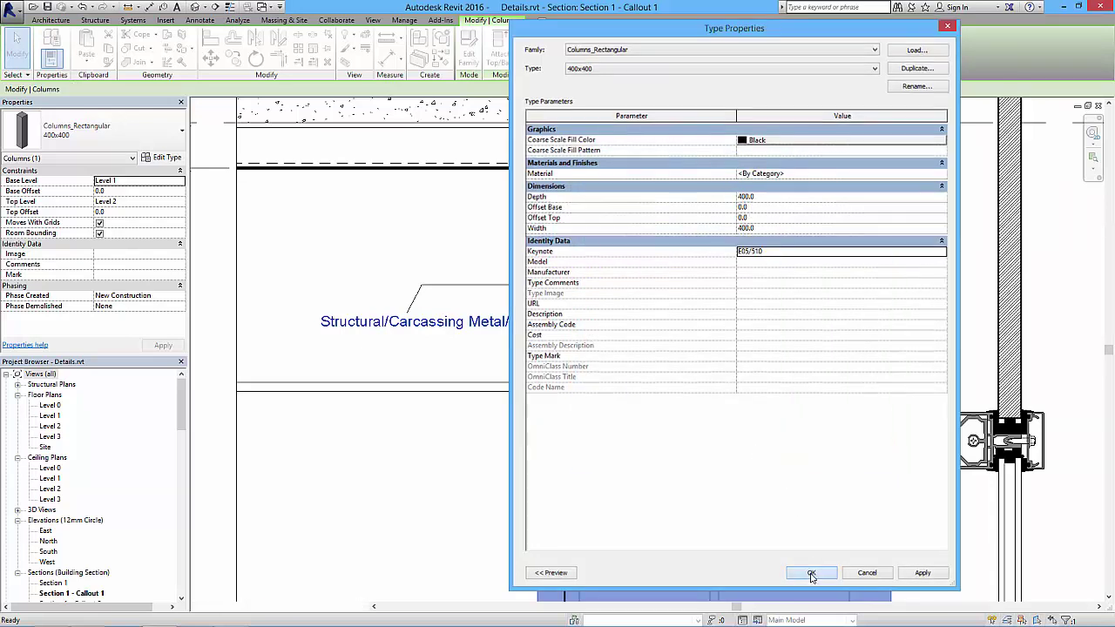
left_click(811, 573)
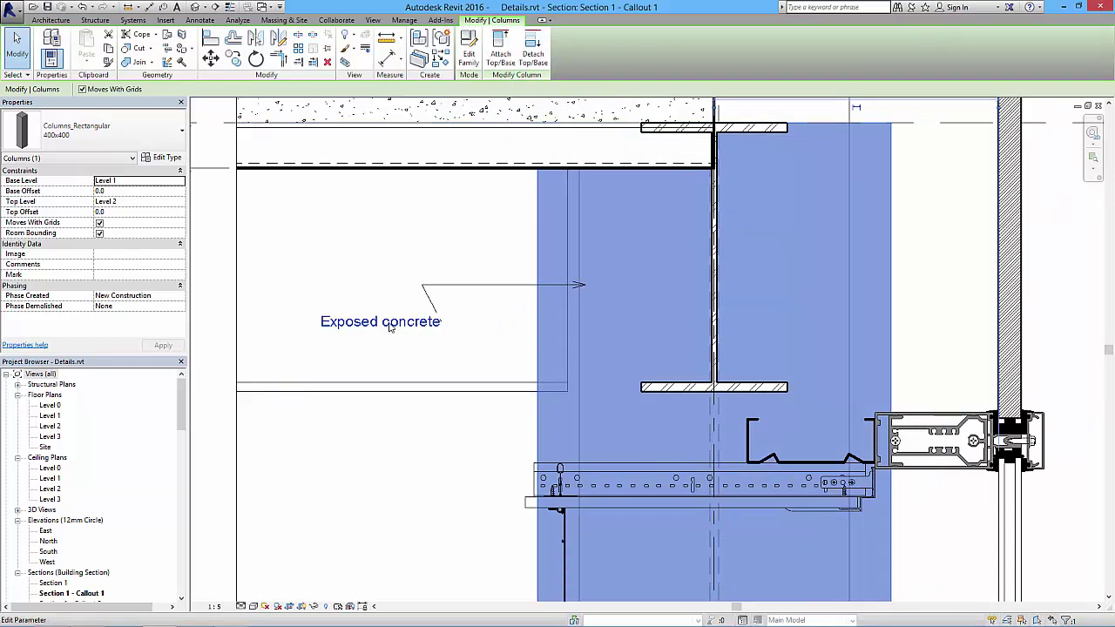
View the keynote list from the column tag's text, close it without changes and deselect the column
middle_click_drag(378, 378, 467, 384)
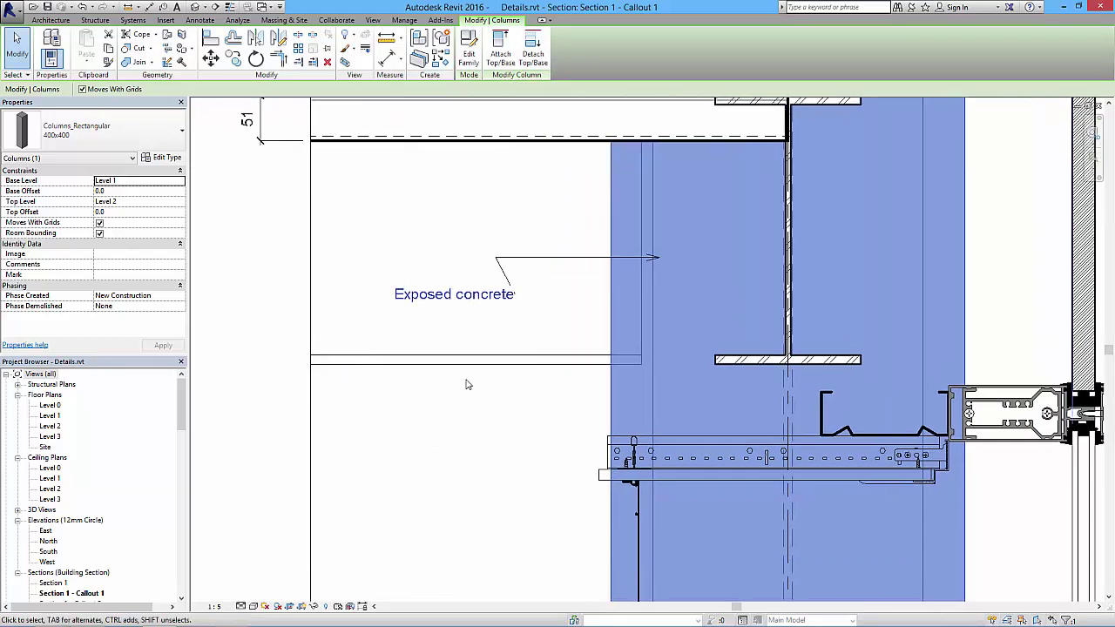
left_click(487, 299)
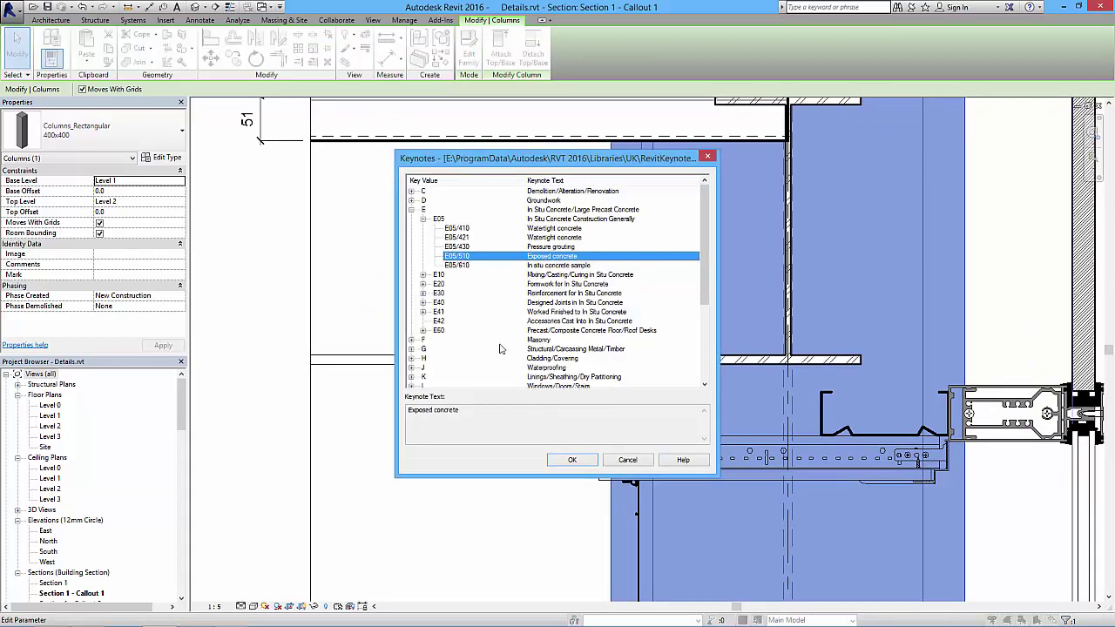
left_click(626, 463)
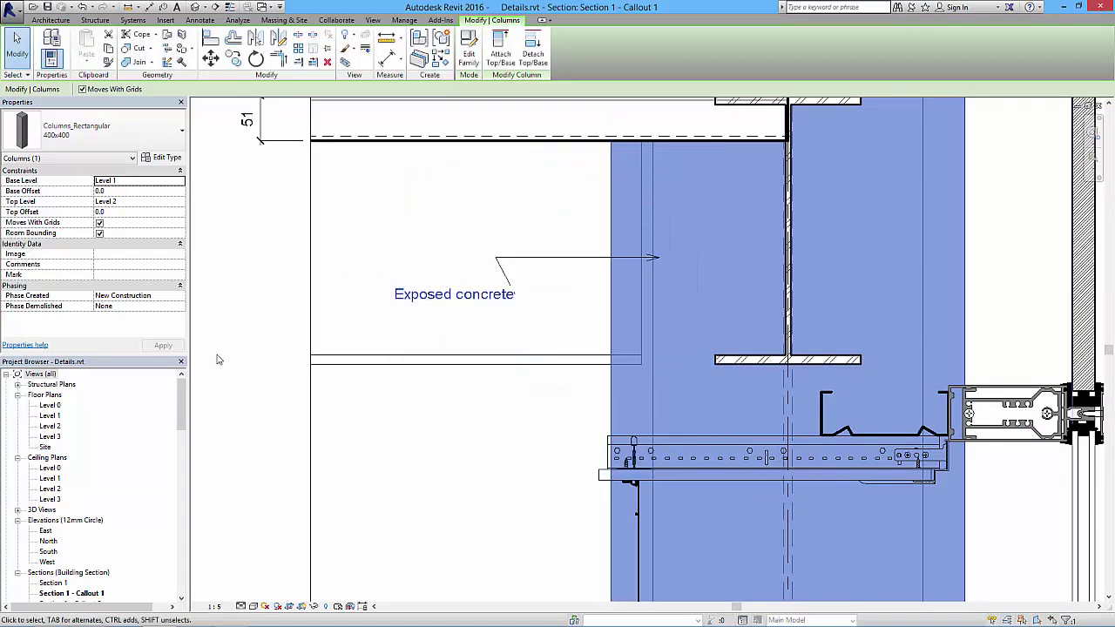
left_click(247, 360)
Set the column keynote tag's Anno_Tag_KEYN Standard type to show the keynote value and hide the keynote text
left_click(423, 303)
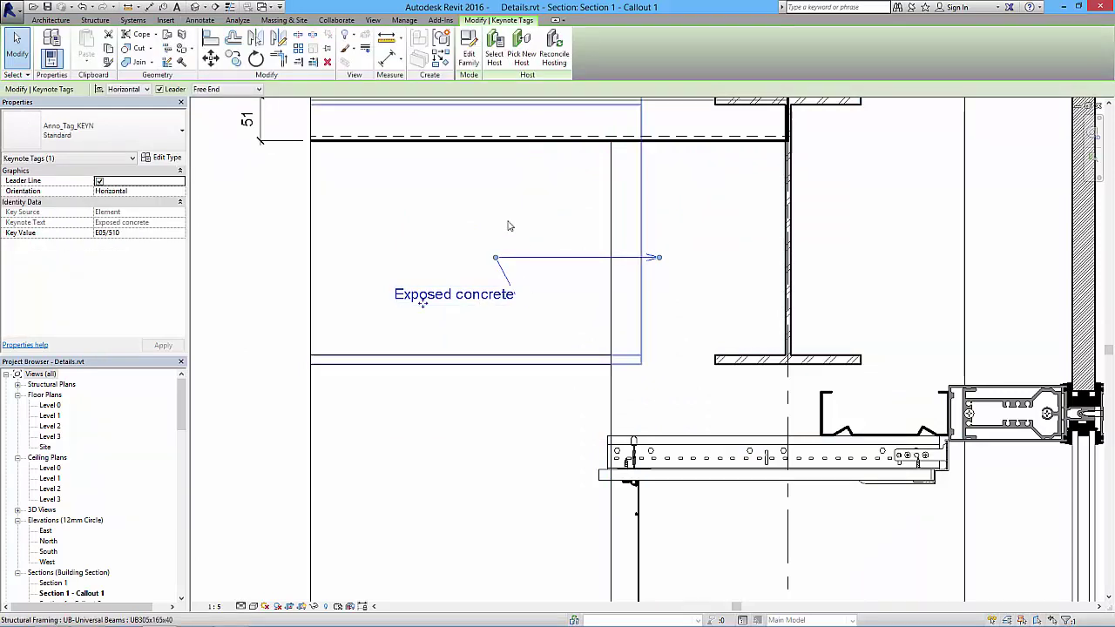
left_click(113, 135)
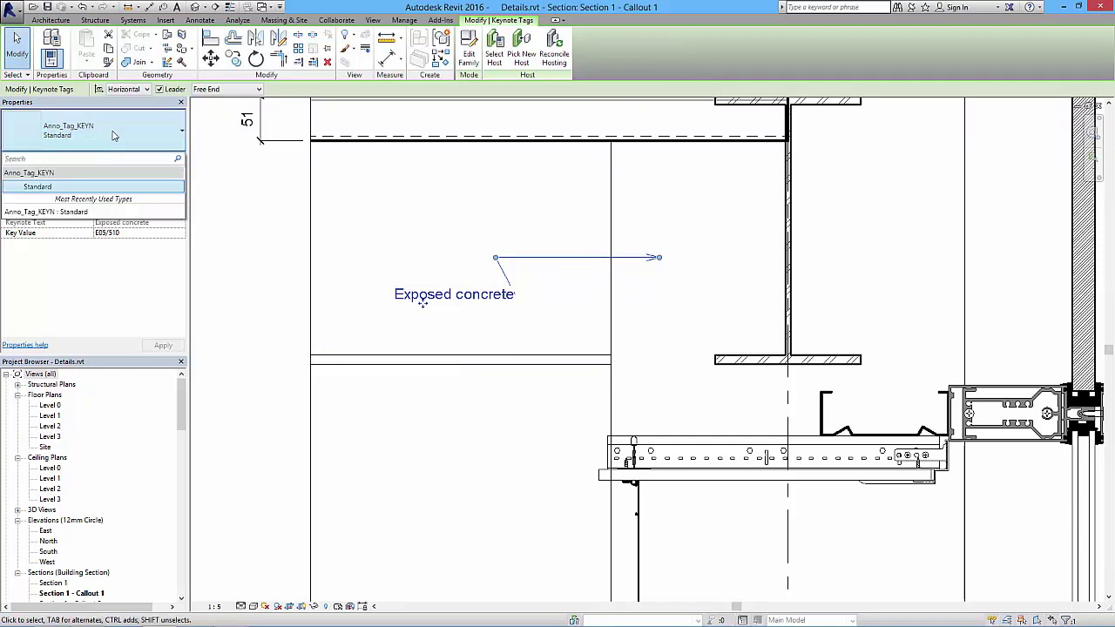
left_click(113, 135)
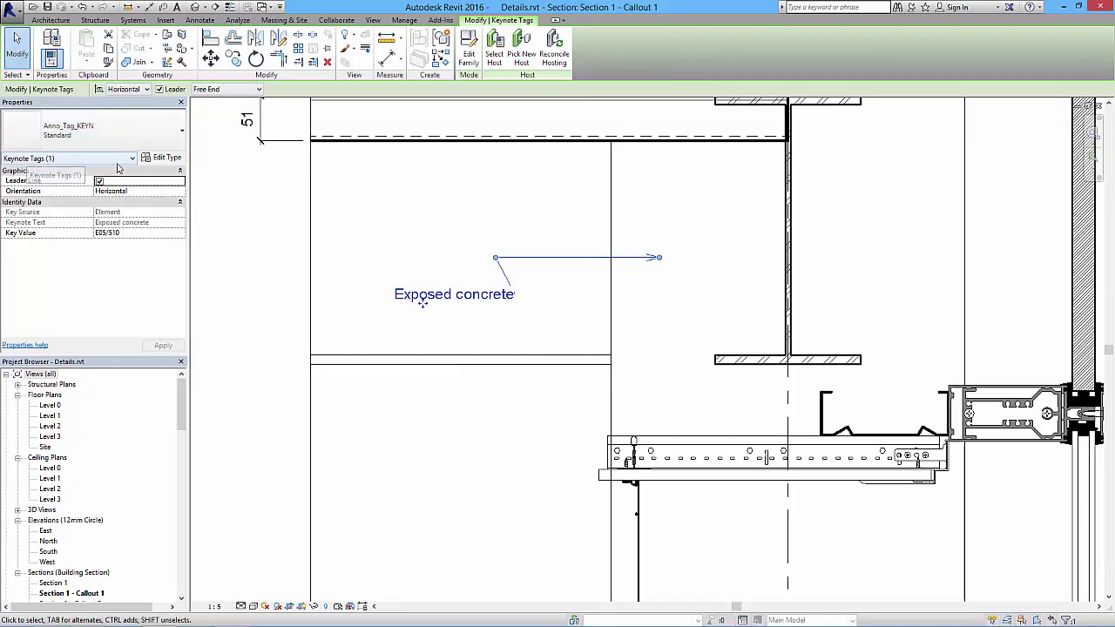
left_click(168, 158)
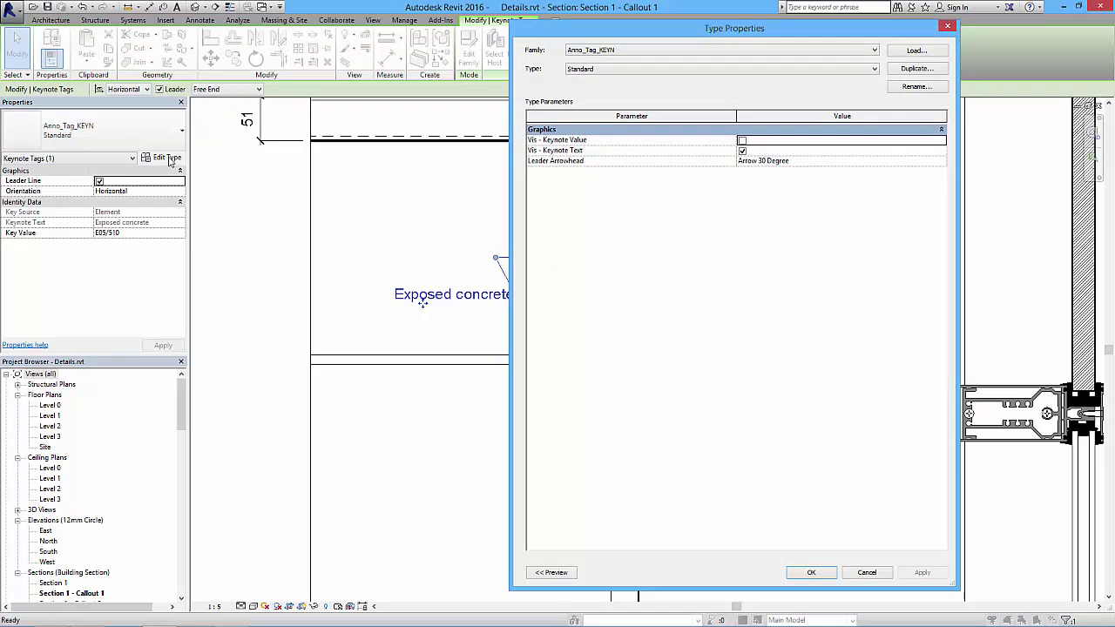
left_click_drag(705, 31, 835, 55)
left_click(872, 165)
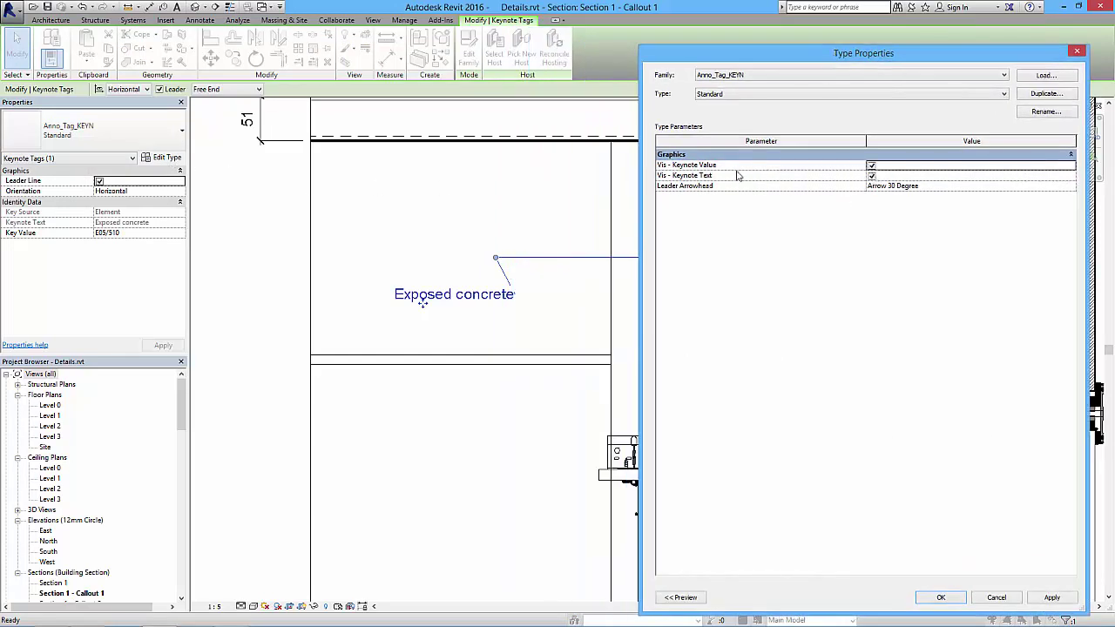
left_click(871, 176)
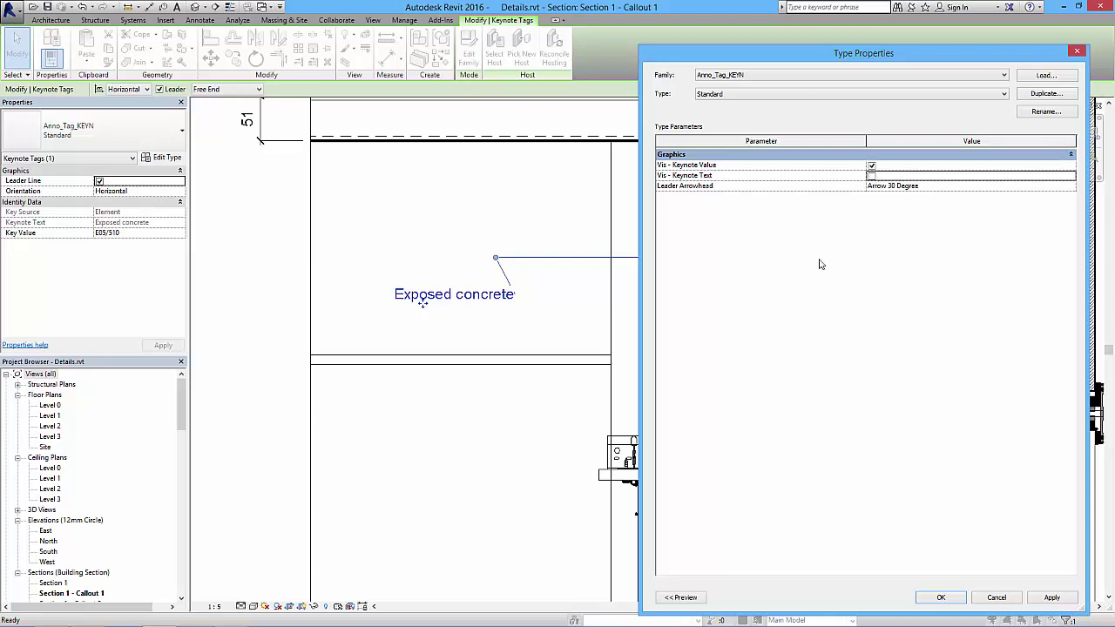
left_click(1052, 597)
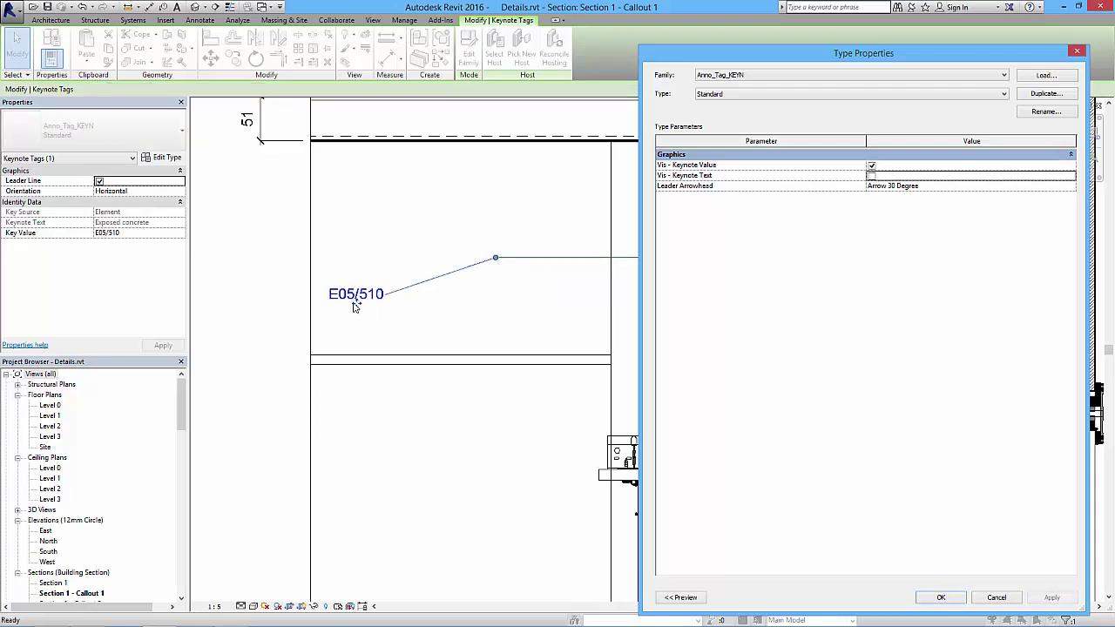
Turn the tag type's keynote text back on and set its leader arrowhead to None
left_click(360, 311)
left_click(871, 176)
left_click(1051, 597)
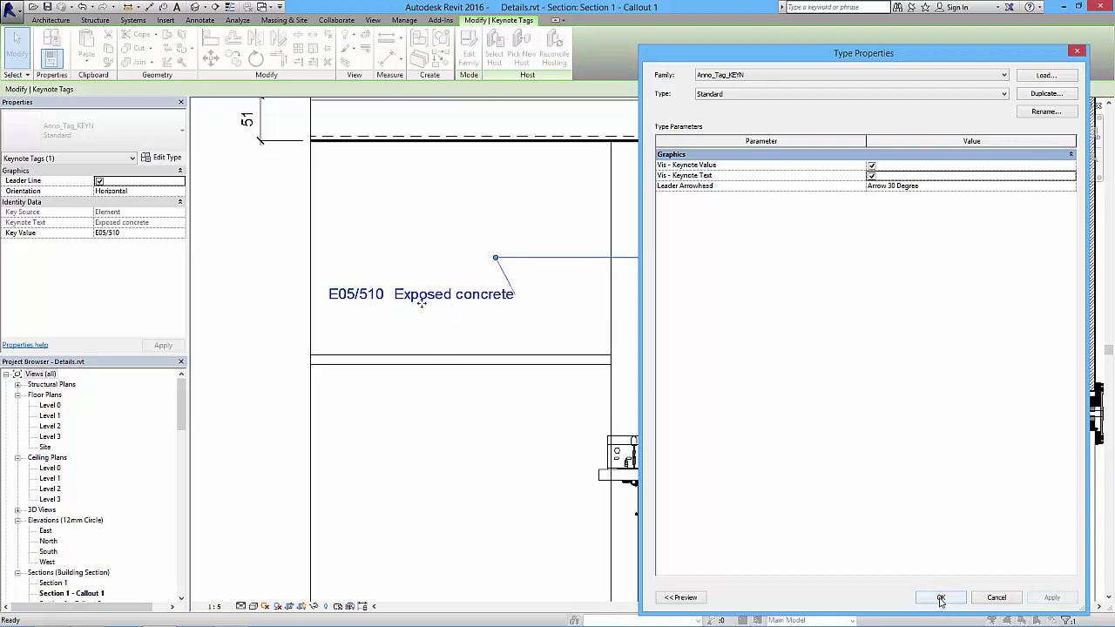
left_click(928, 187)
left_click(1071, 186)
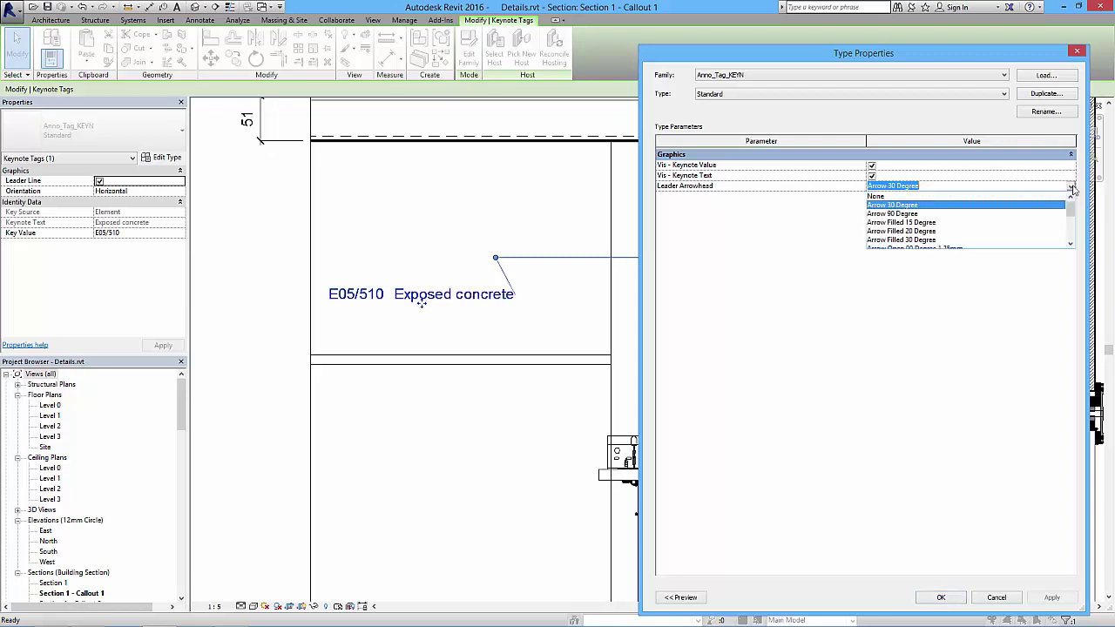
left_click(882, 197)
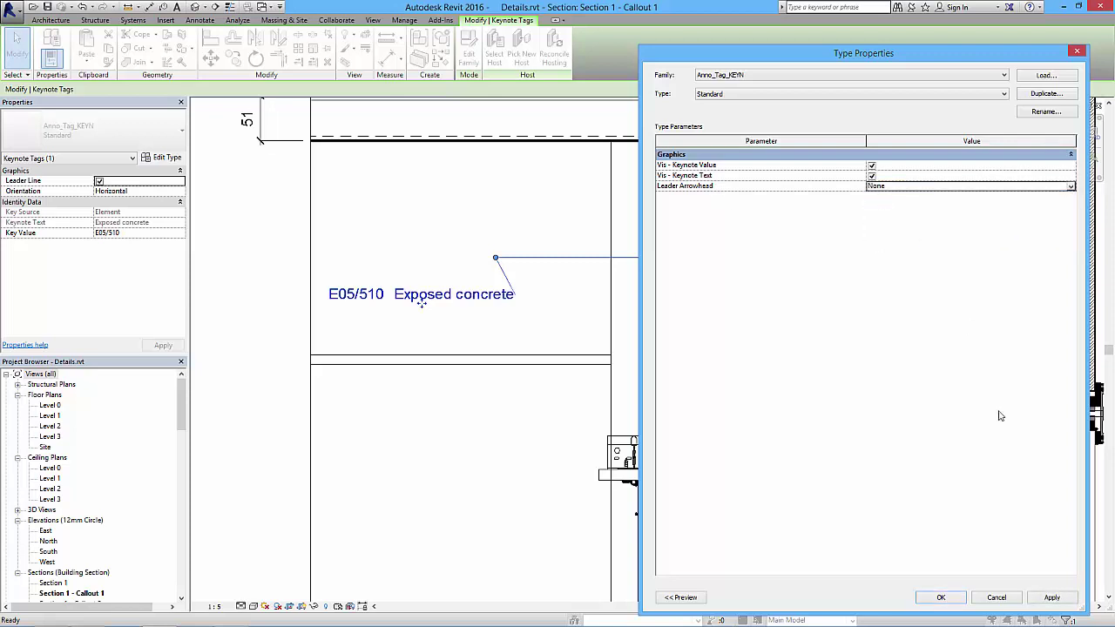
left_click(941, 598)
left_click(540, 397)
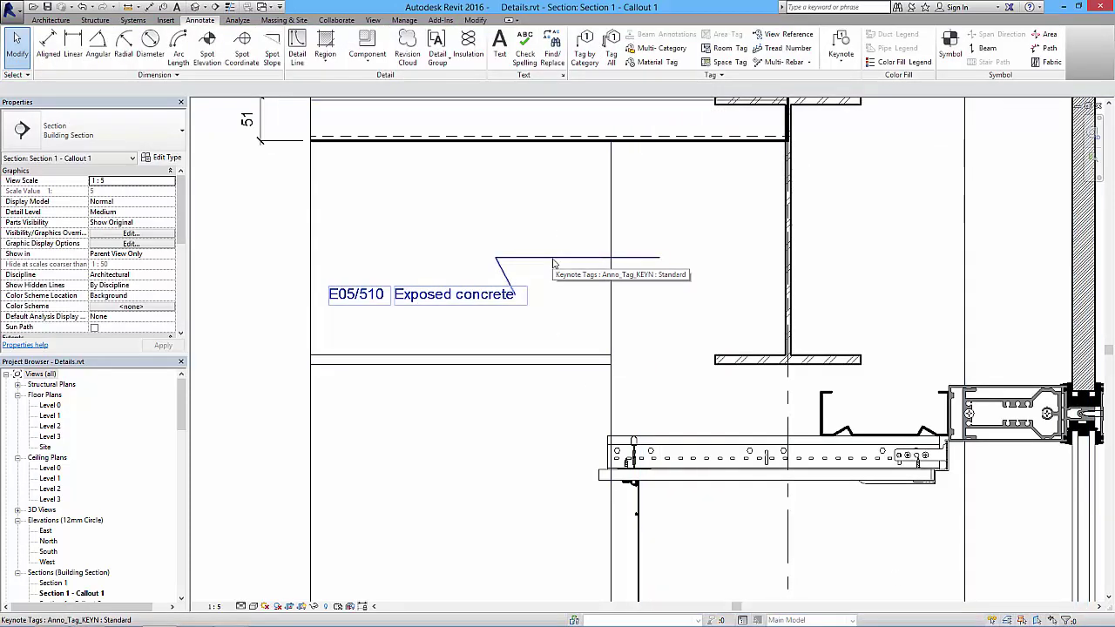
Move the column's keynote tag text up and reposition its leader elbow lower, between the text and the column
left_click(453, 297)
left_click_drag(423, 304, 416, 263)
left_click_drag(493, 202, 544, 292)
left_click(526, 414)
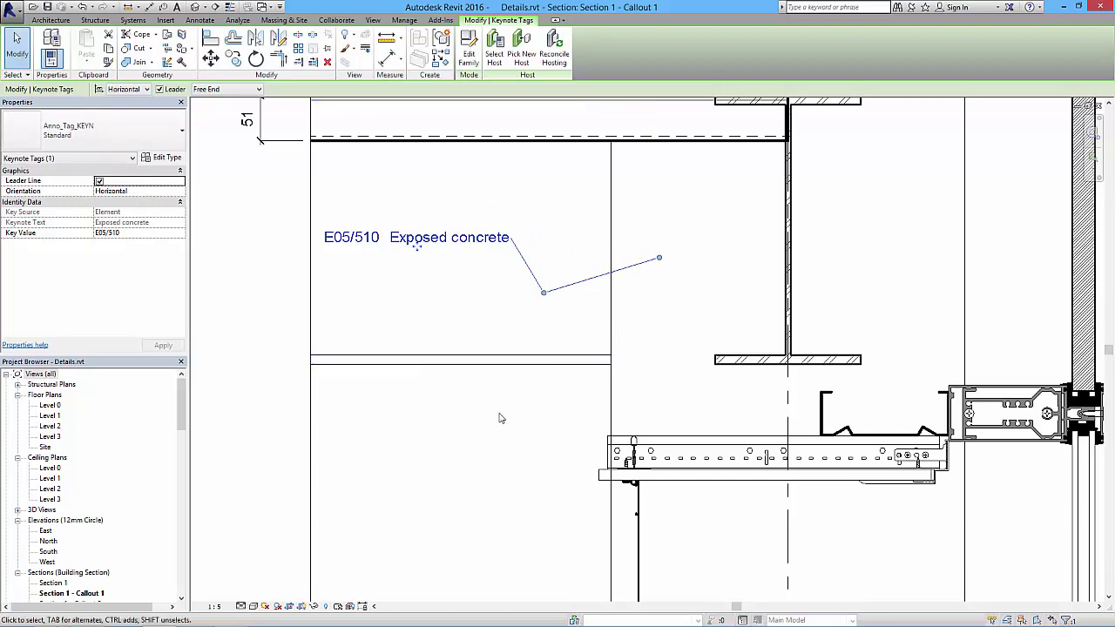
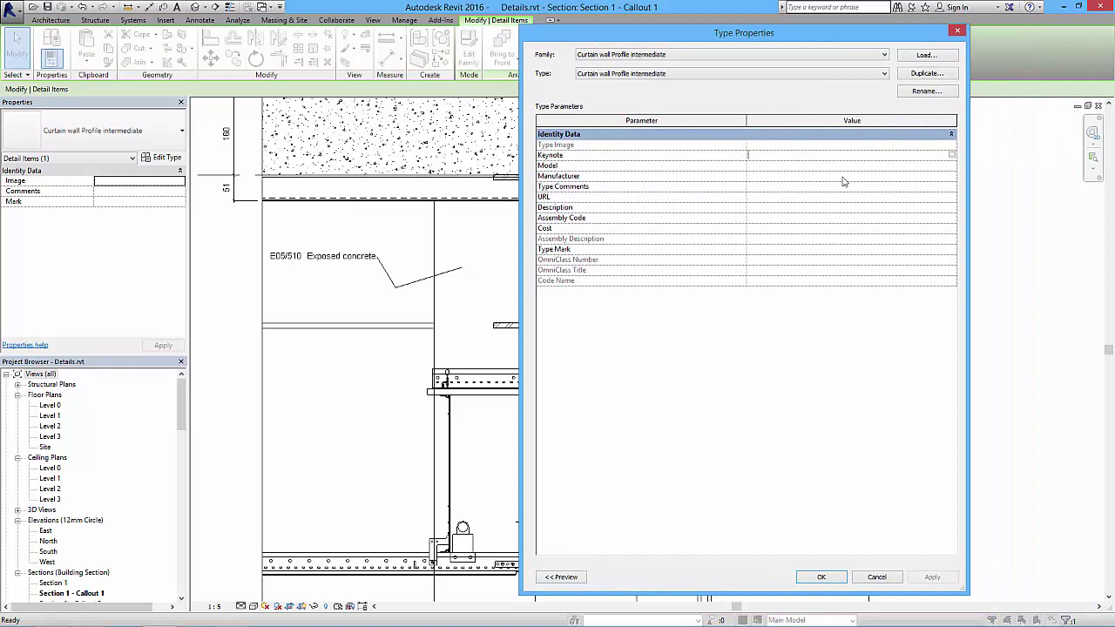
View the keynote list from the Curtain wall Profile intermediate type properties, then cancel and deselect the detail item
left_click(952, 158)
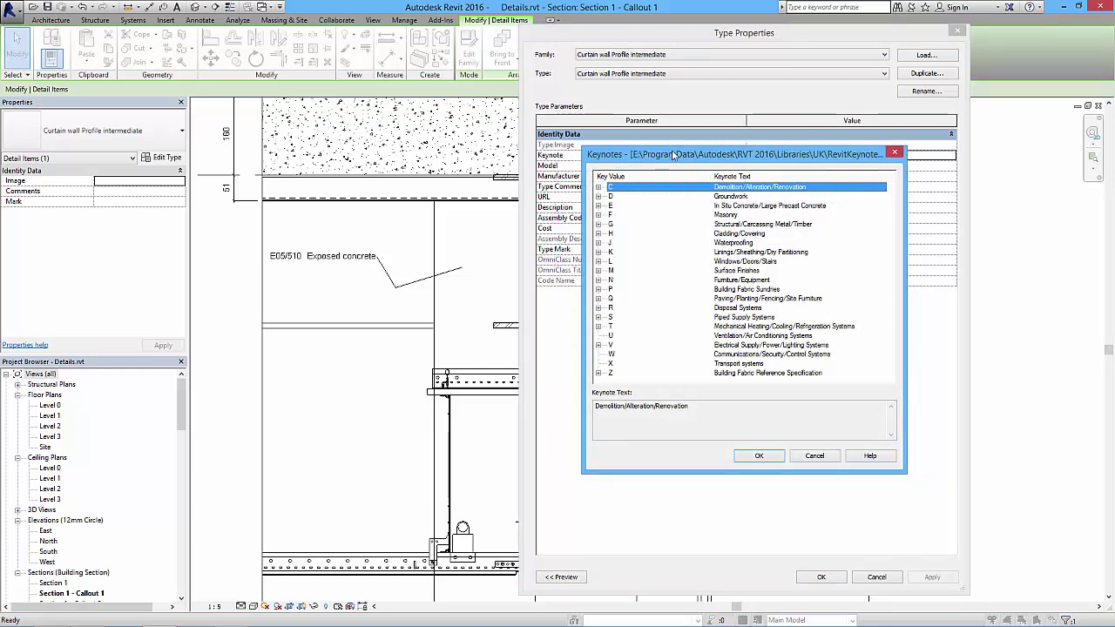
left_click(895, 154)
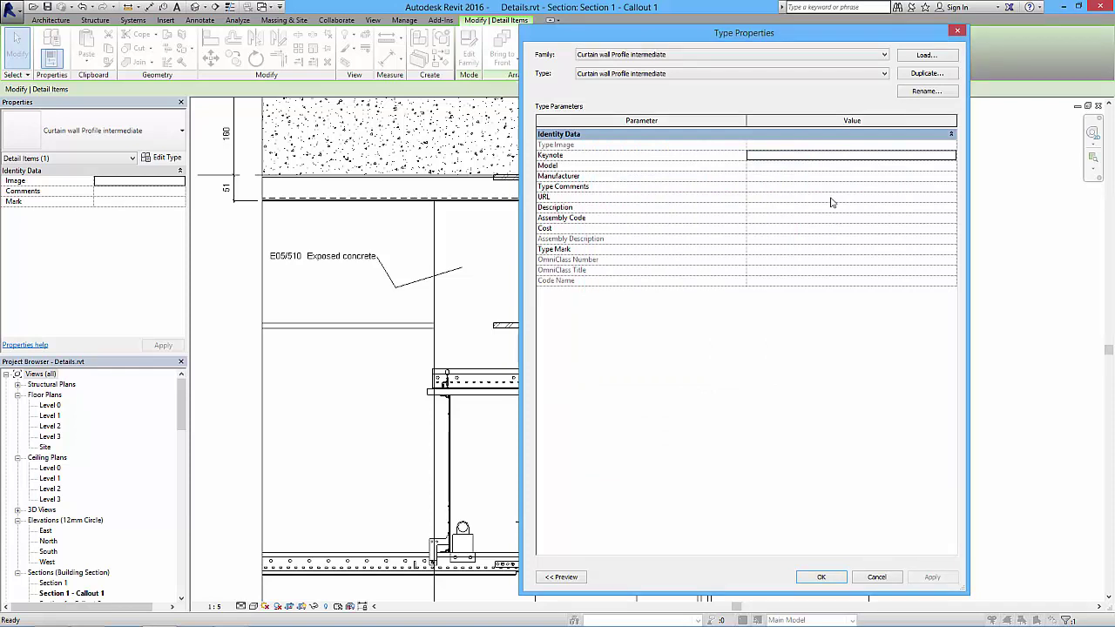
left_click(877, 577)
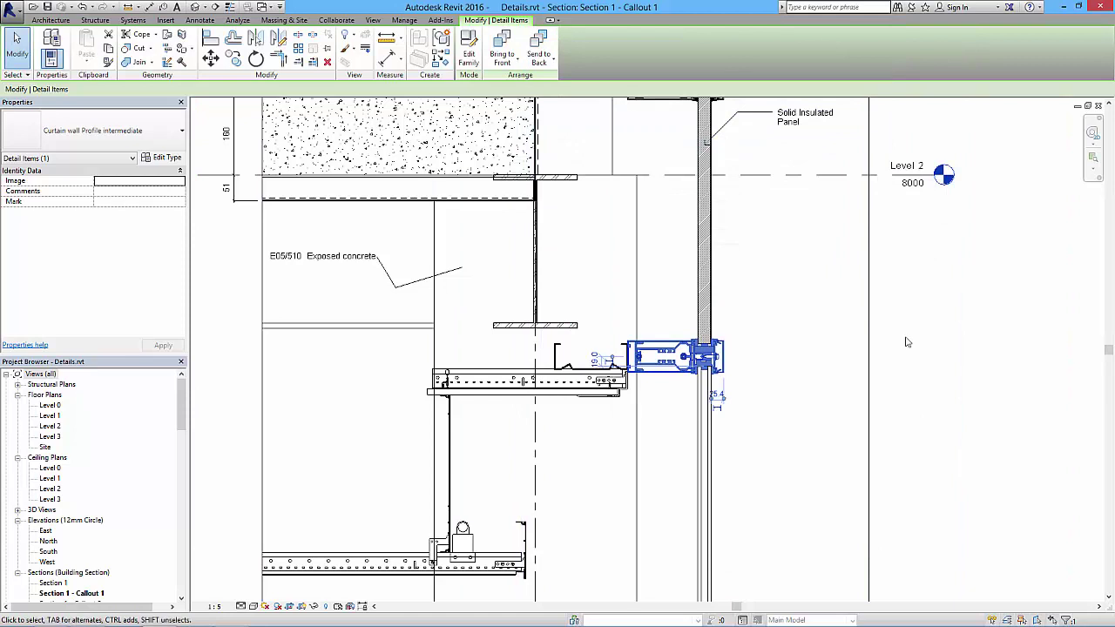
left_click(958, 338)
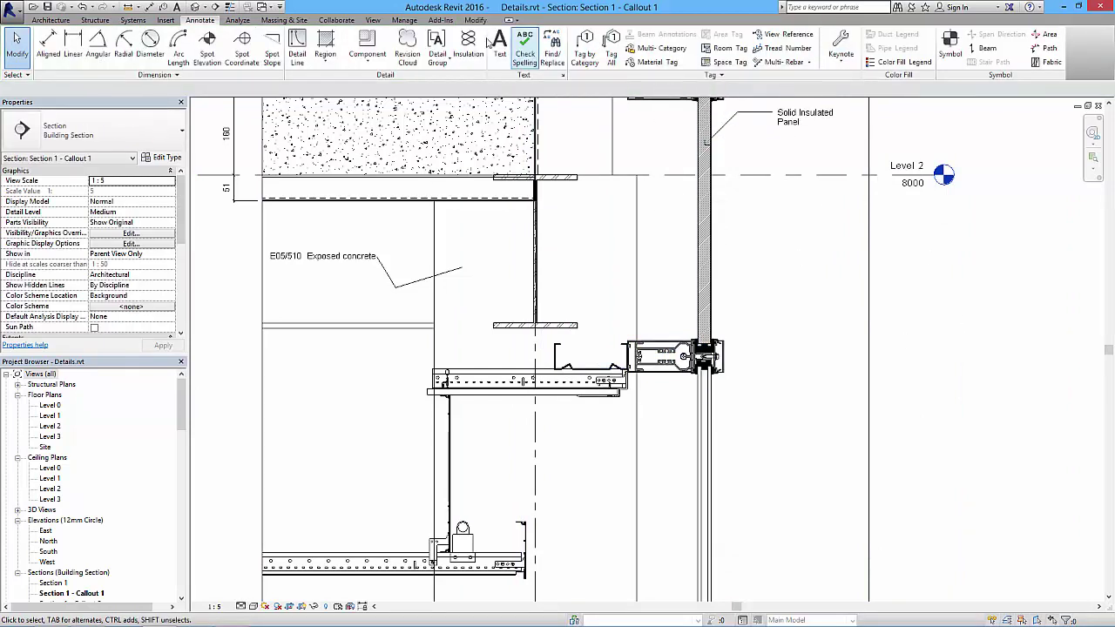
Examine the keynoting settings for the keynote table's file location, path type and numbering method
left_click(841, 58)
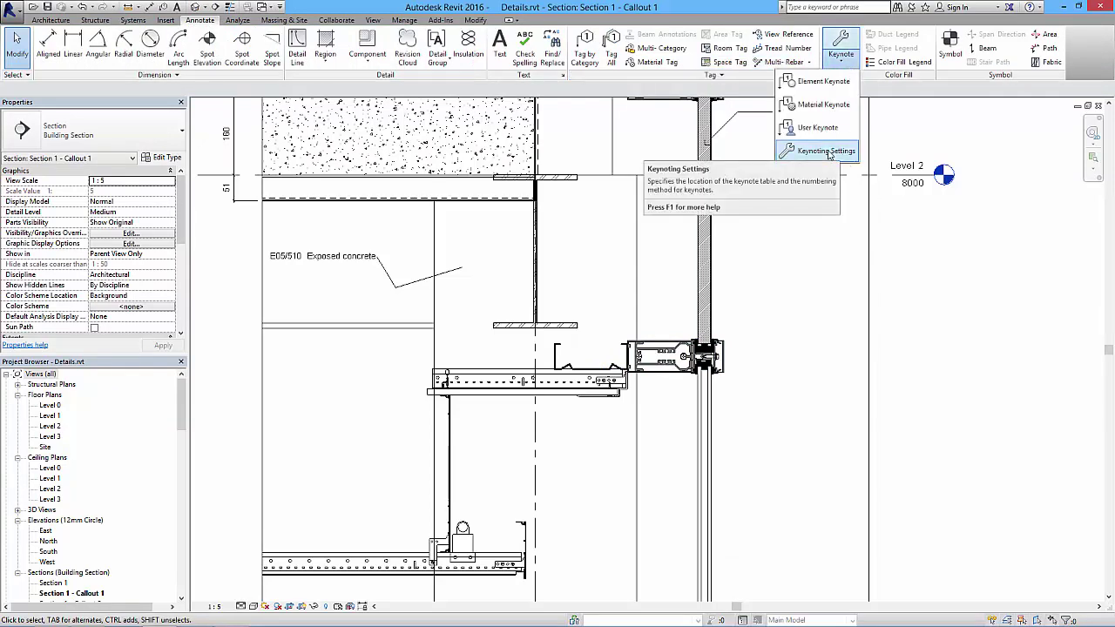
left_click(835, 153)
left_click_drag(598, 249, 600, 207)
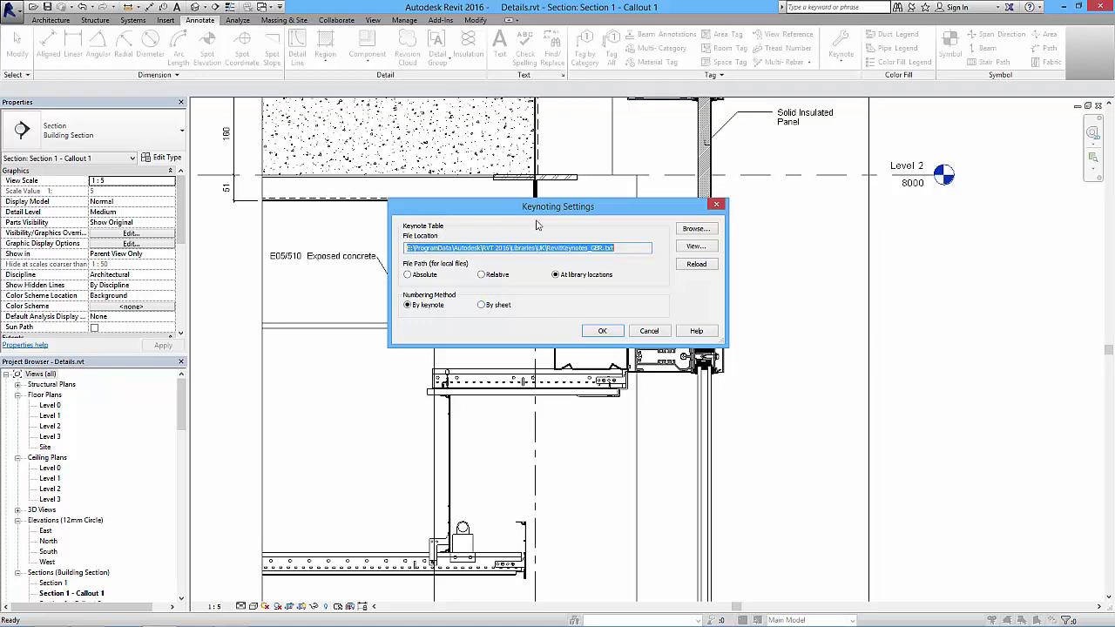
left_click(604, 333)
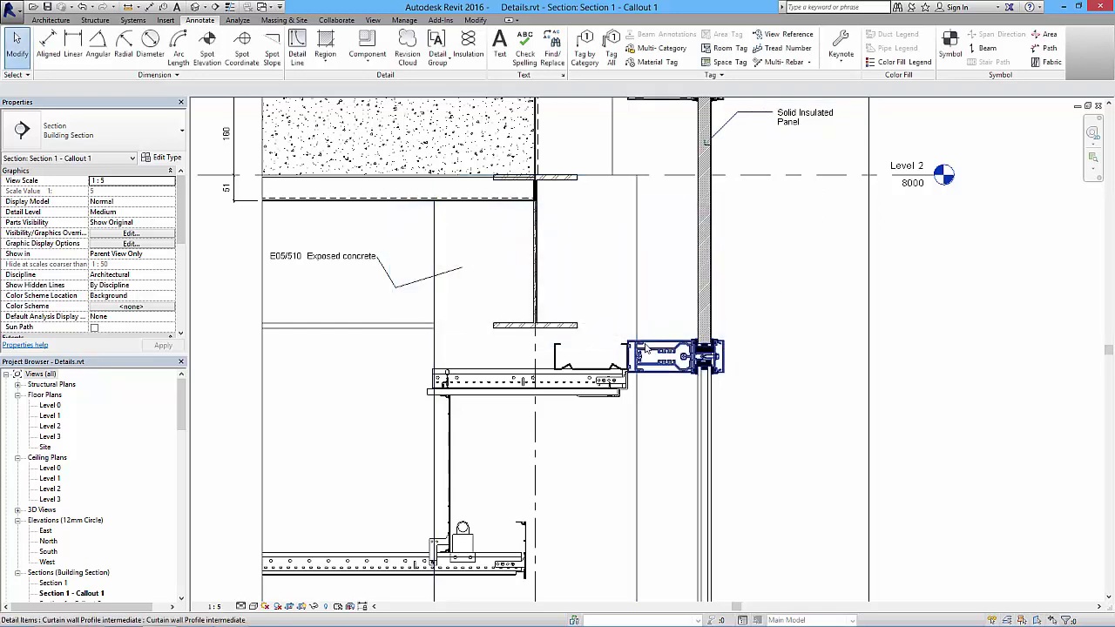
Assign keynote H11/110 Curtain walling, under Cladding/Covering, to the Curtain wall Profile intermediate detail item type
left_click(646, 348)
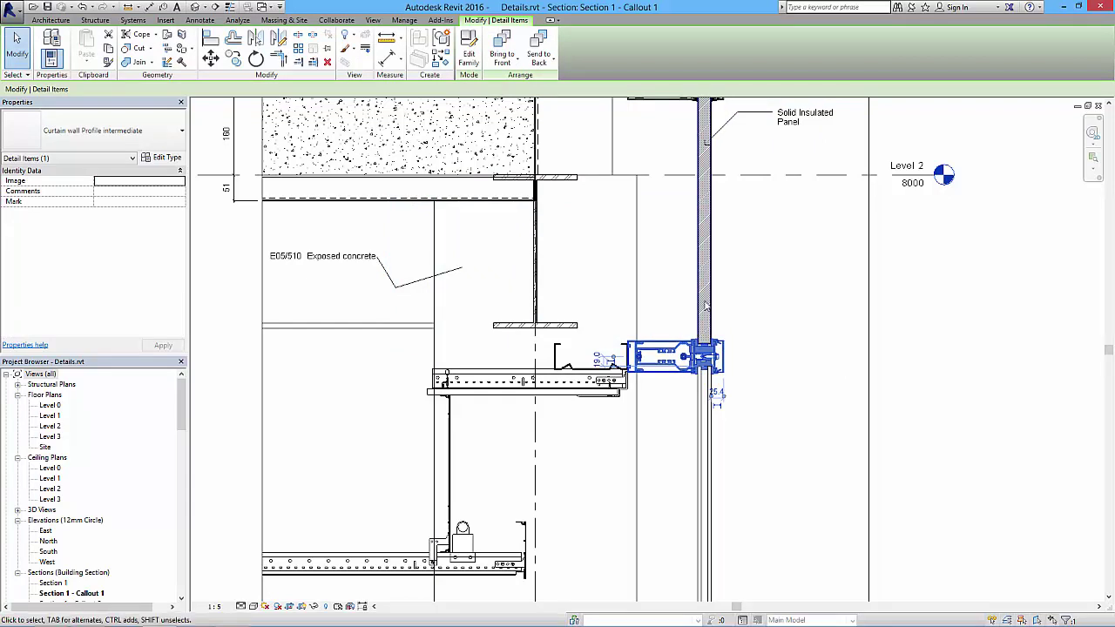
middle_click_drag(737, 251, 749, 306)
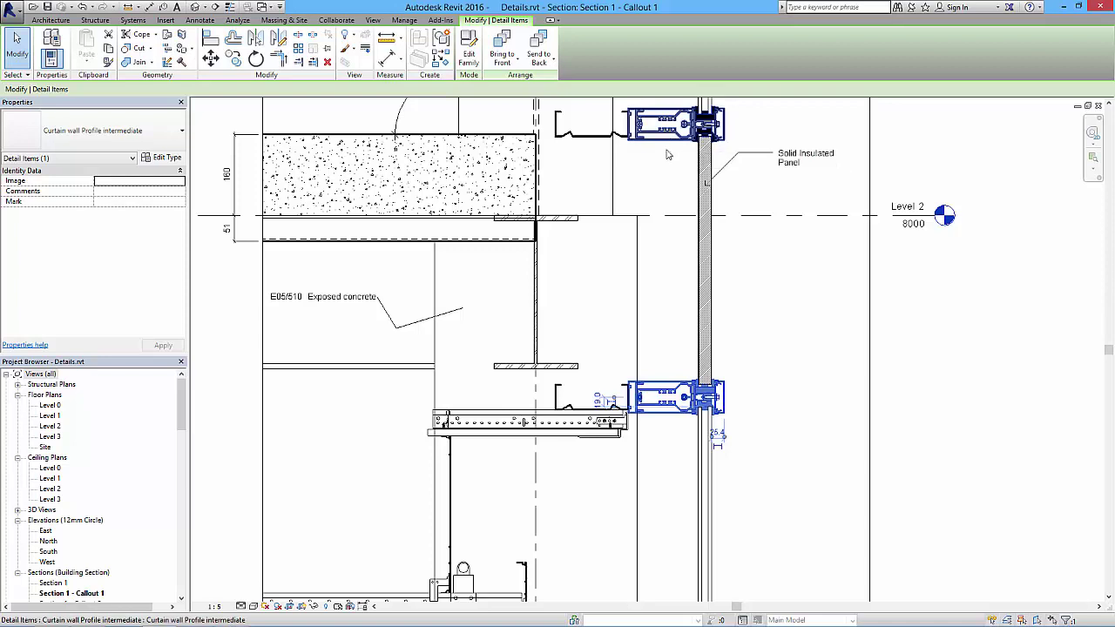
left_click(167, 157)
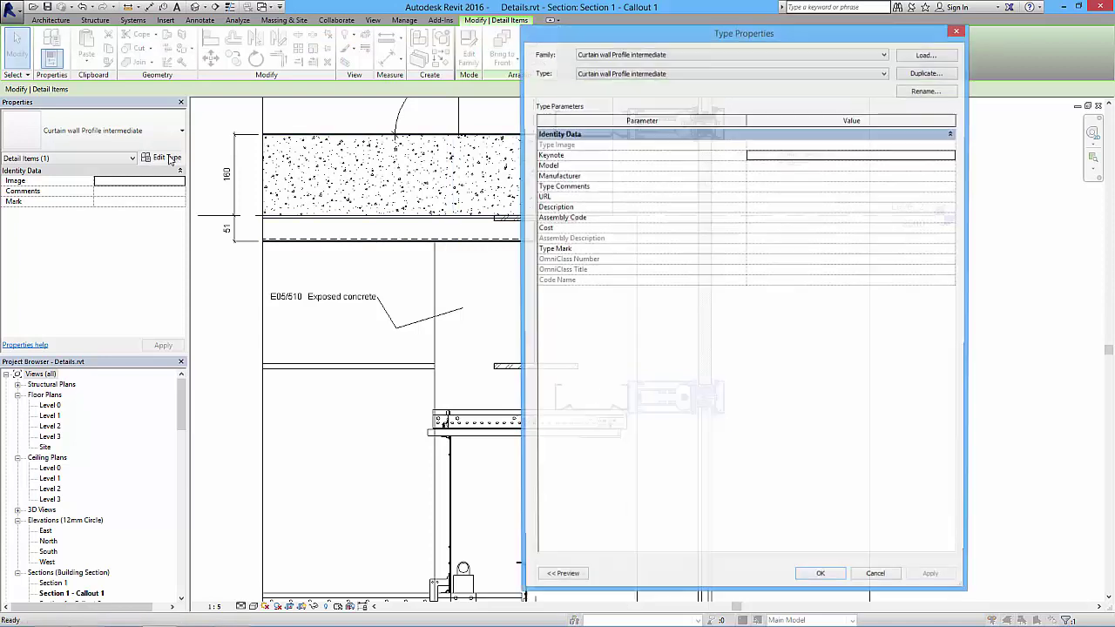
left_click(813, 156)
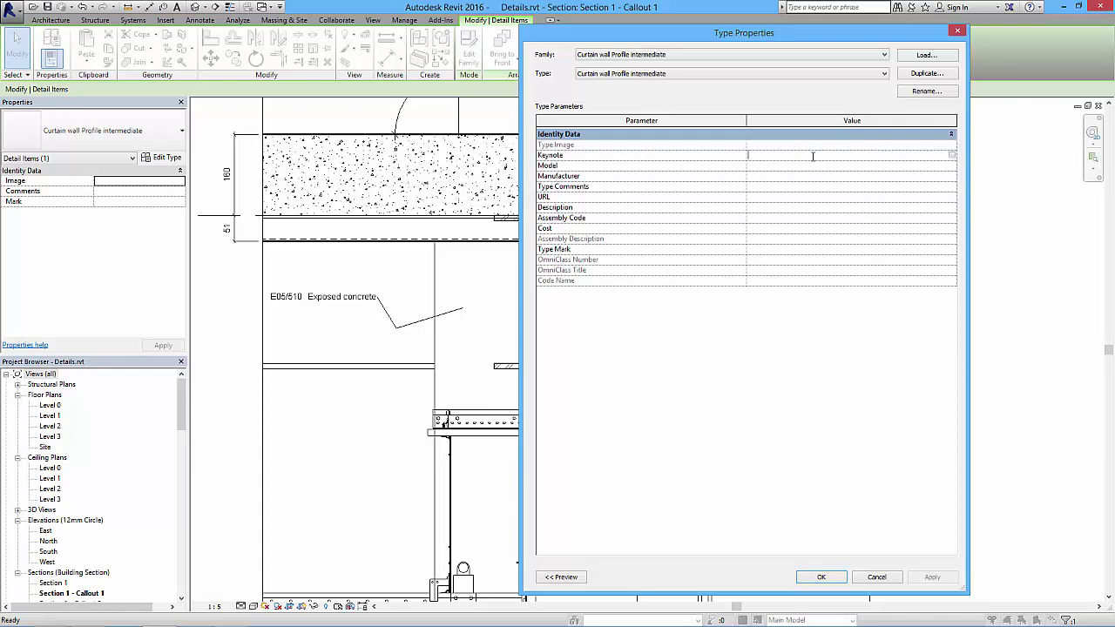
left_click(952, 156)
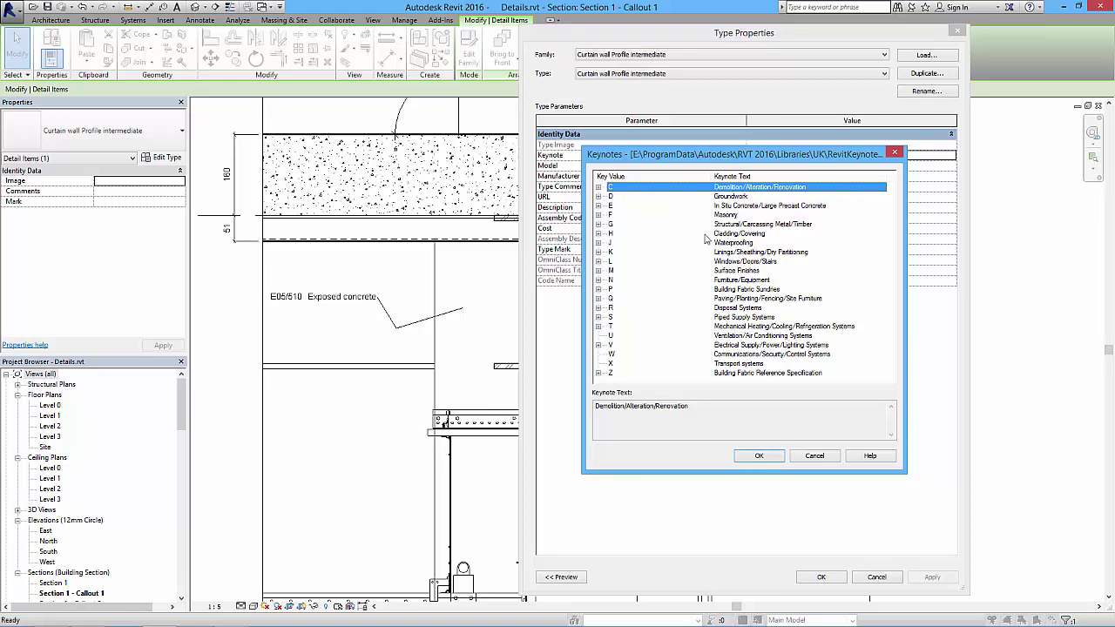
left_click(599, 235)
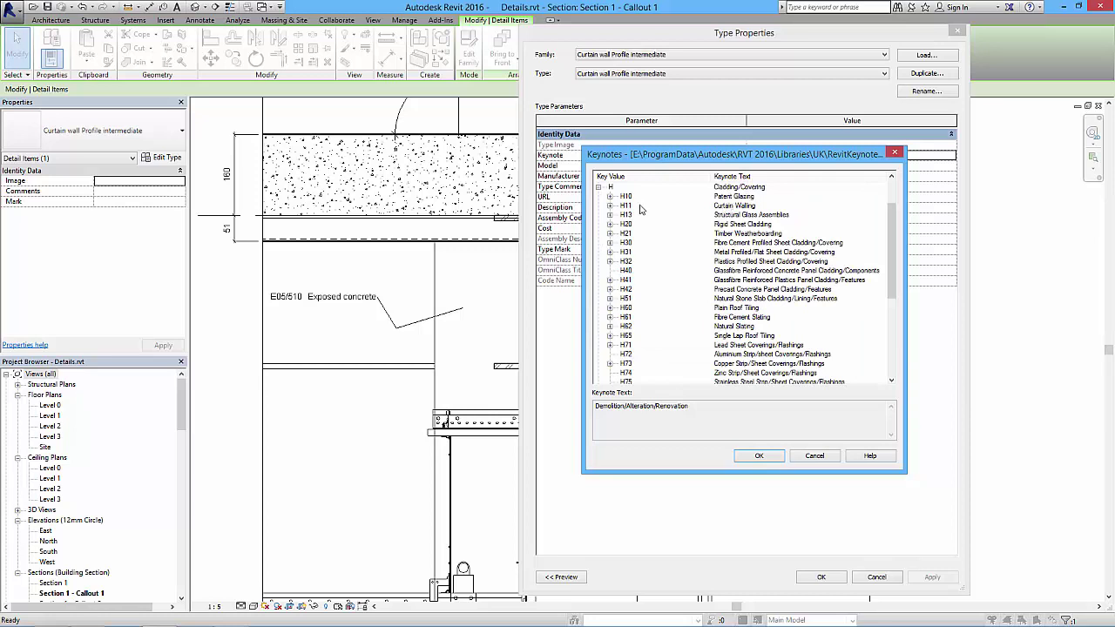
left_click(610, 206)
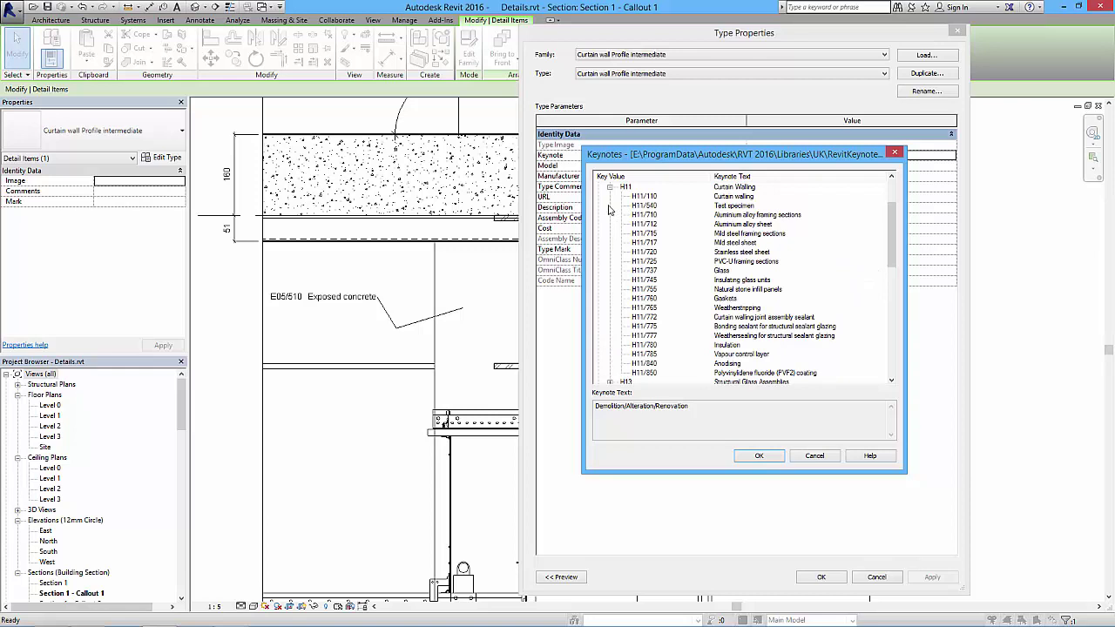
left_click(649, 197)
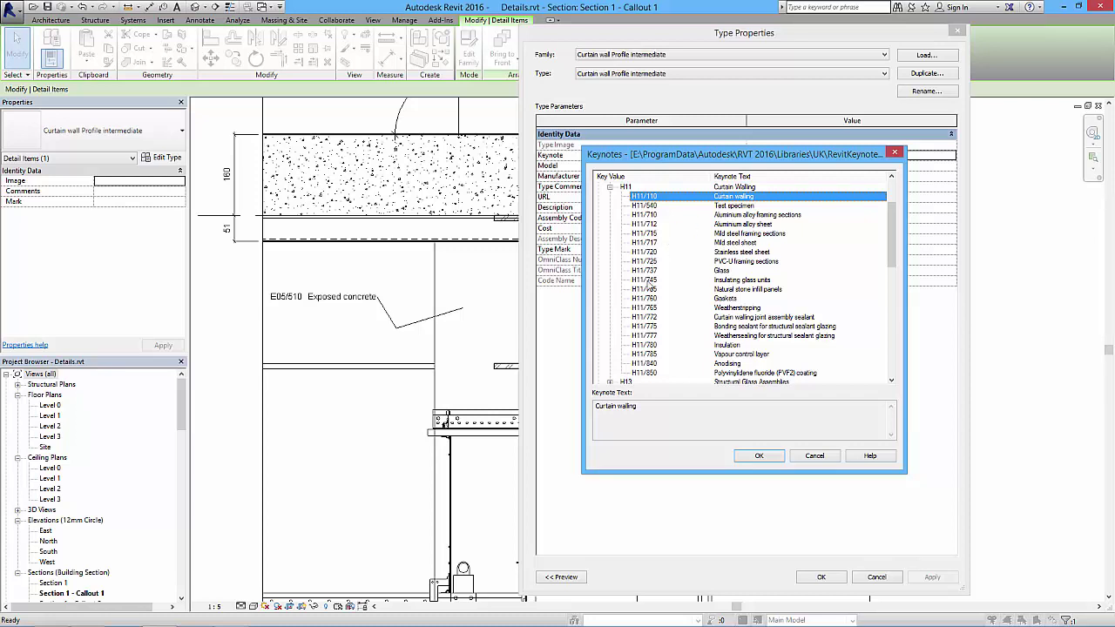
left_click(759, 457)
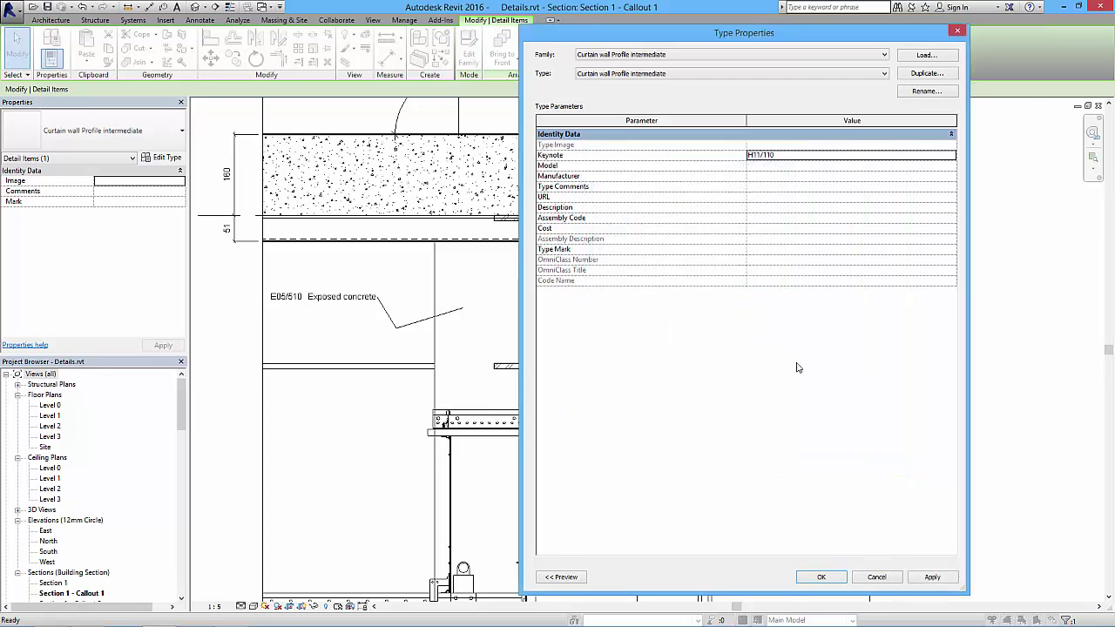
left_click(819, 578)
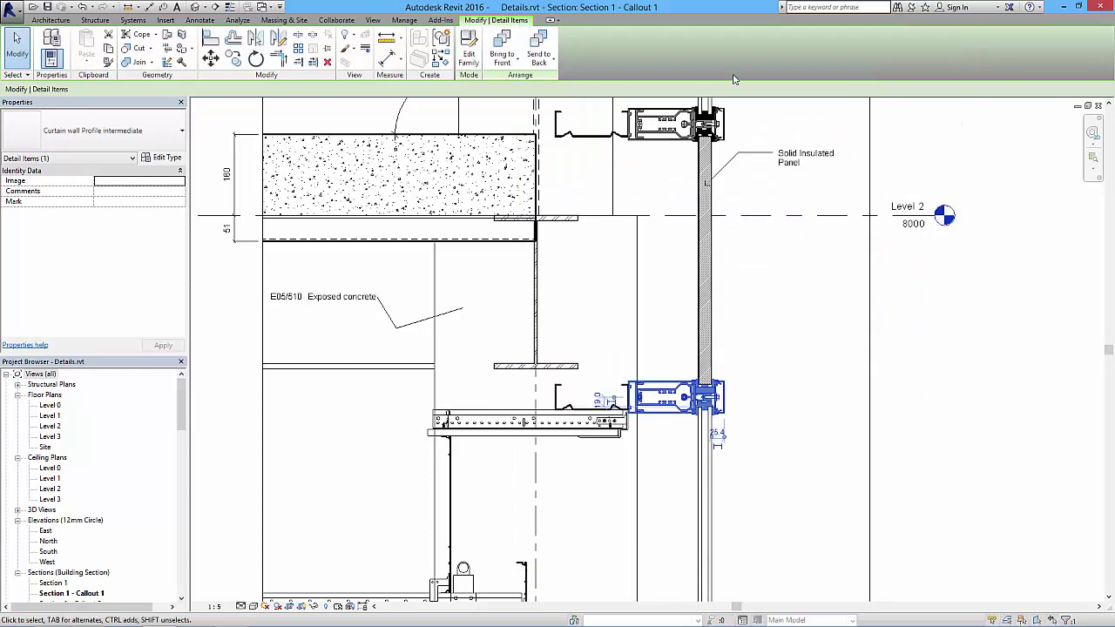
Place an element keynote on the lower curtain wall profile, with a two-segment leader and its text outside the facade
left_click(199, 20)
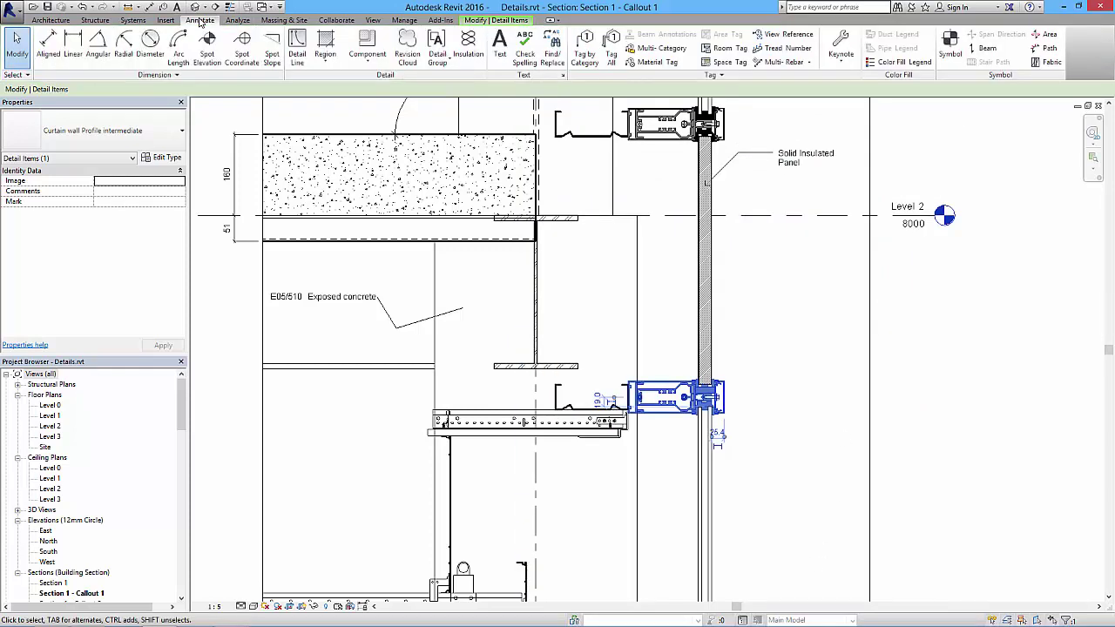
left_click(841, 54)
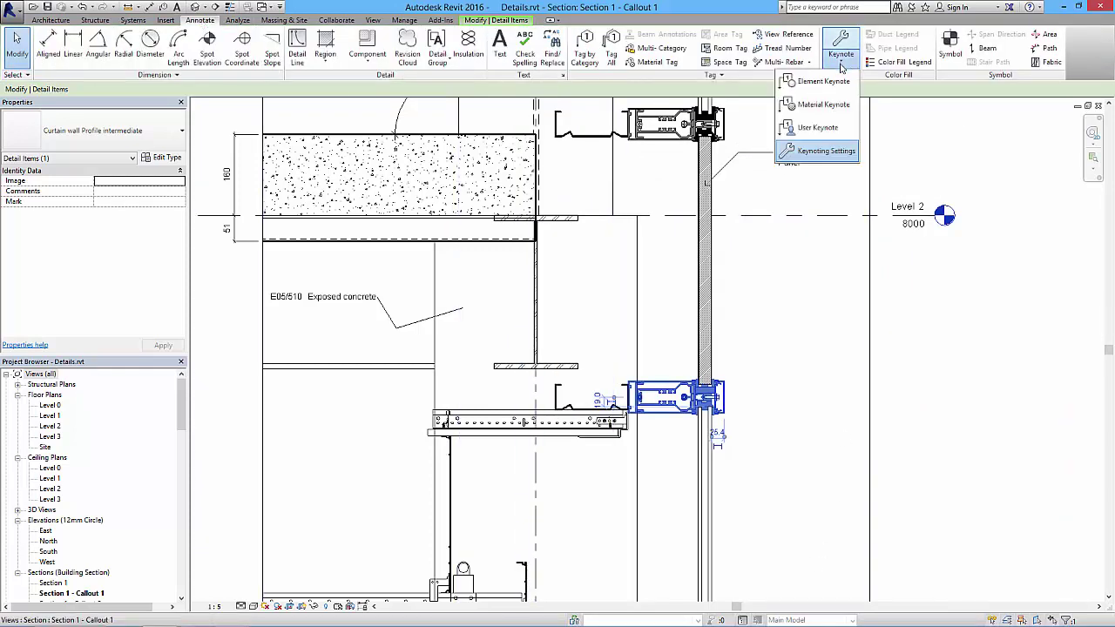
left_click(823, 81)
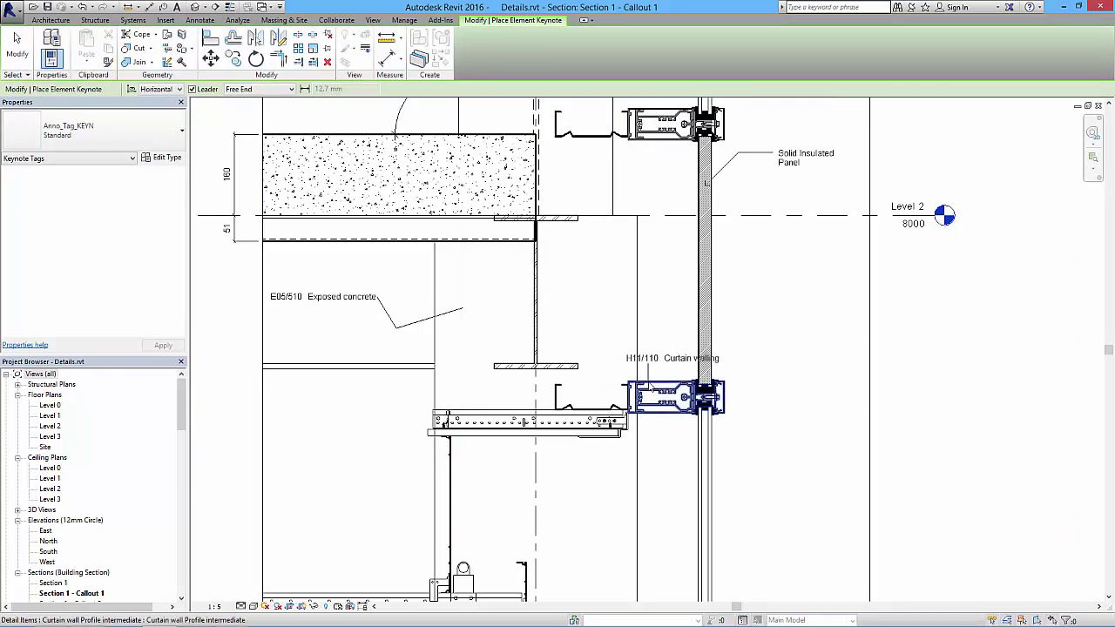
left_click(743, 398)
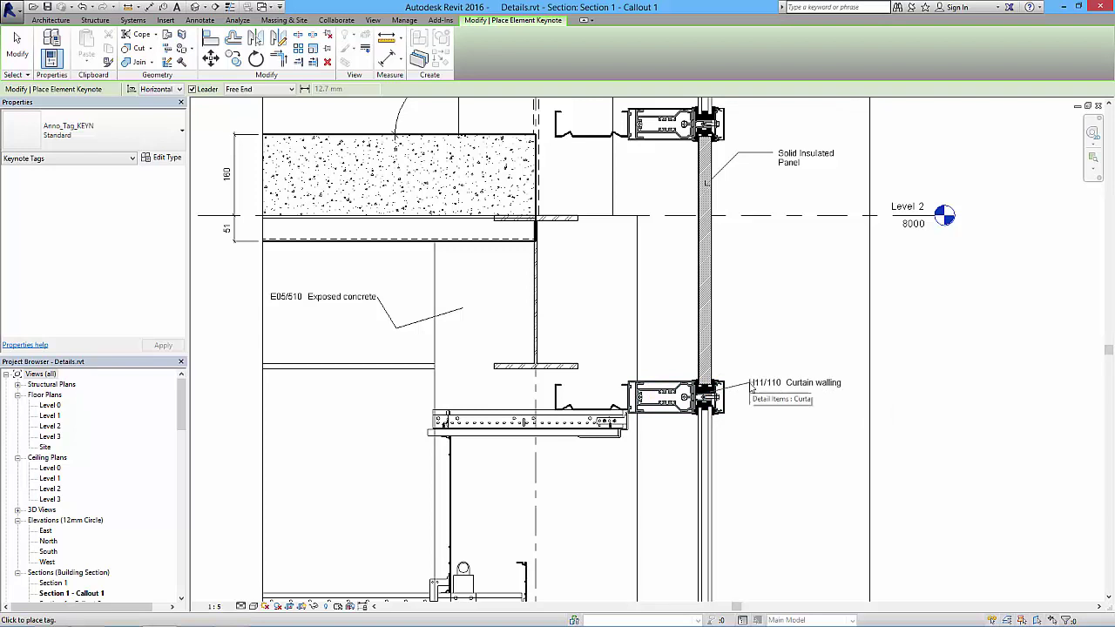
left_click(771, 392)
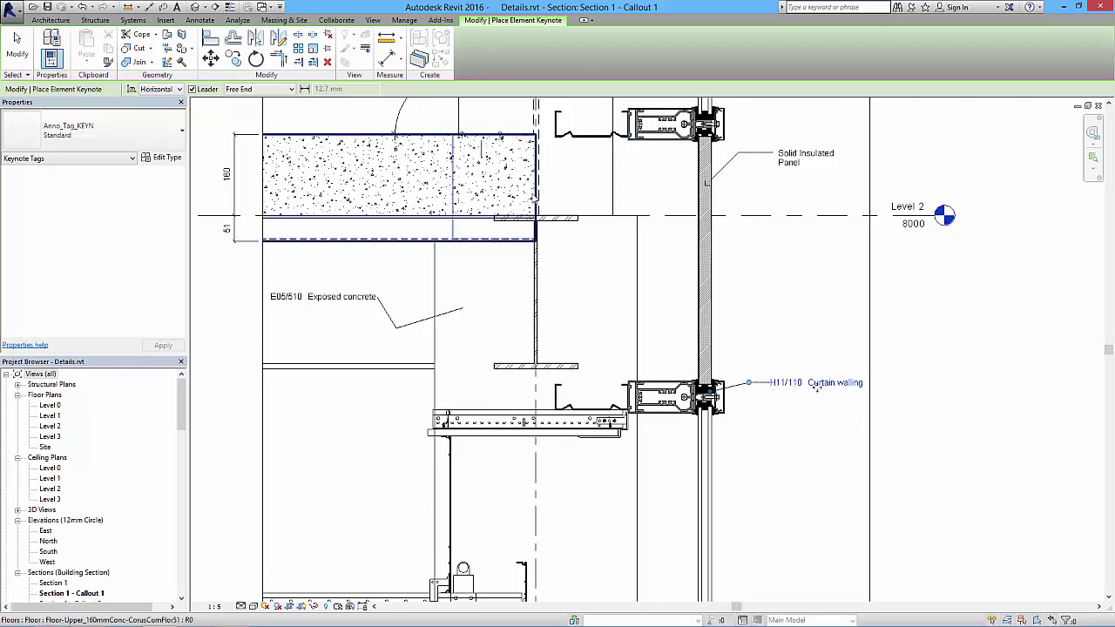
Place an element keynote on the upper curtain wall profile, with a two-segment leader and its text above the profile, inside the facade
middle_click_drag(759, 270, 767, 365)
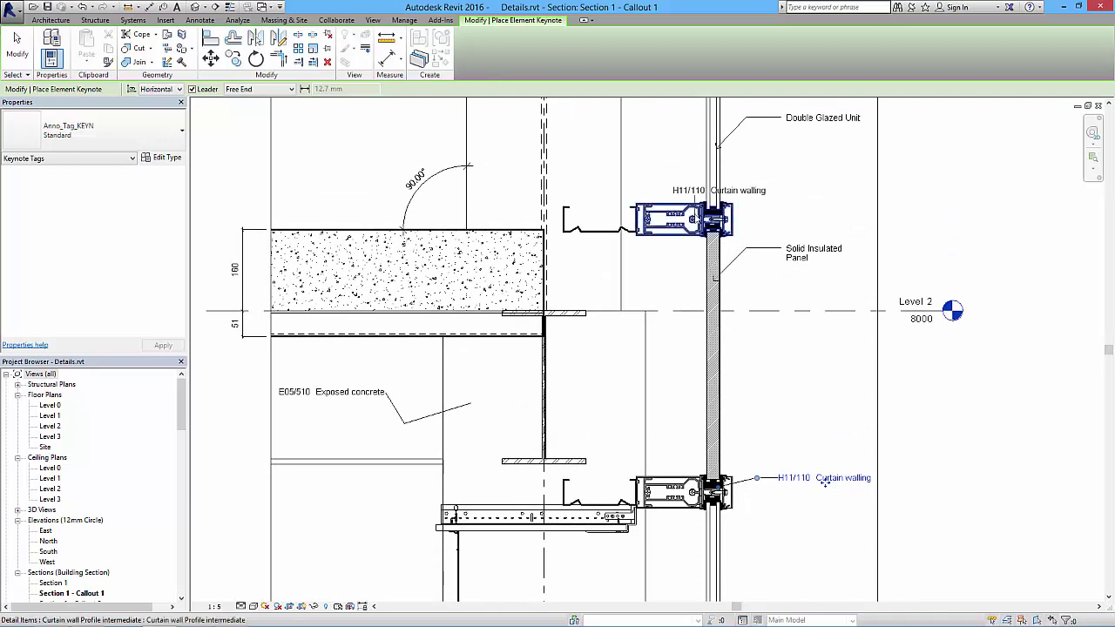
left_click(688, 210)
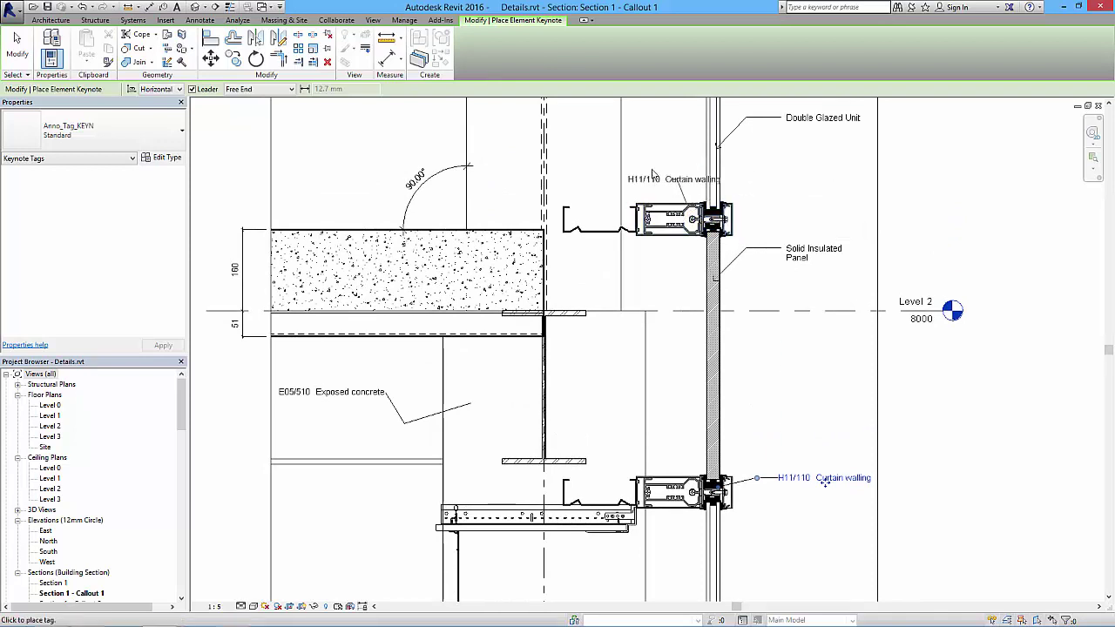
left_click(595, 154)
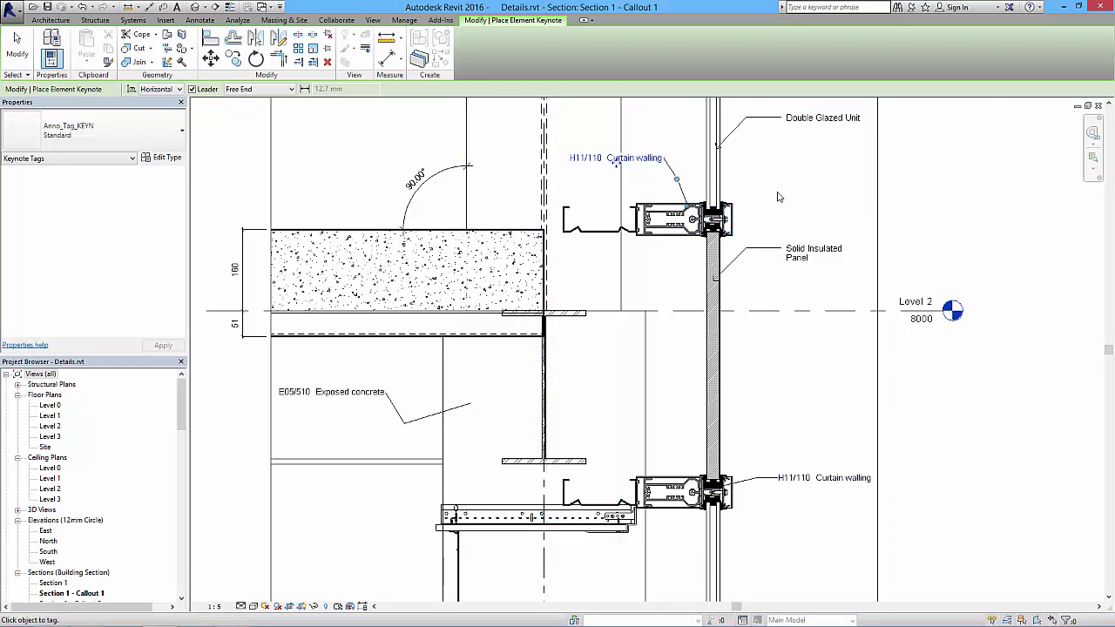
key("Escape")
key("Escape")
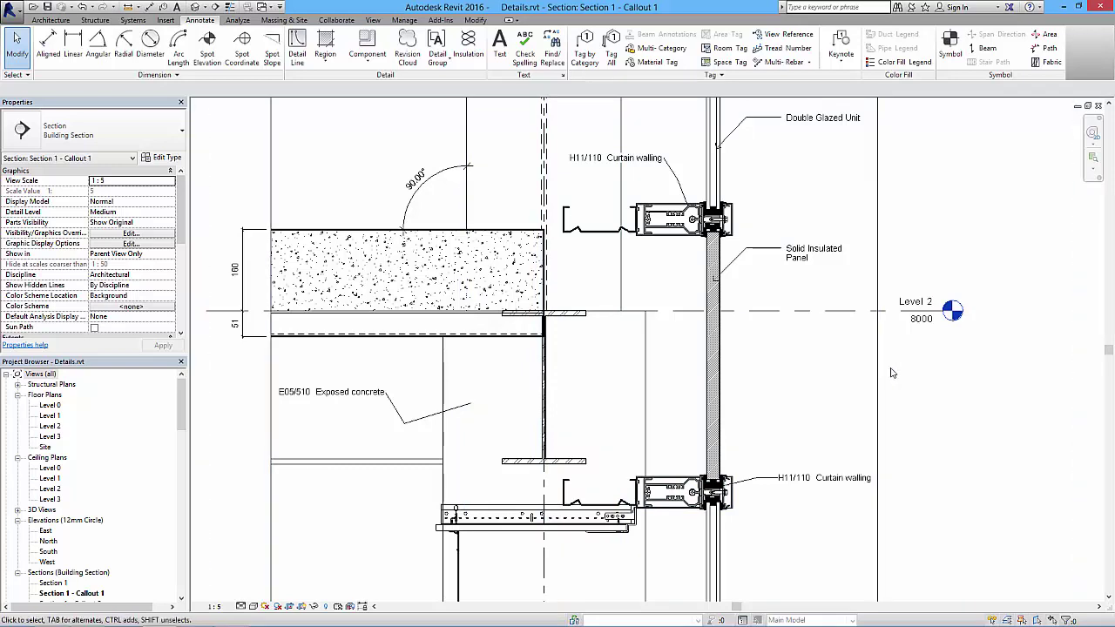
Check the keynote value in the type properties of the Suspended ceiling bulkhead detail item below the beam
scroll(878, 401, "up", 1)
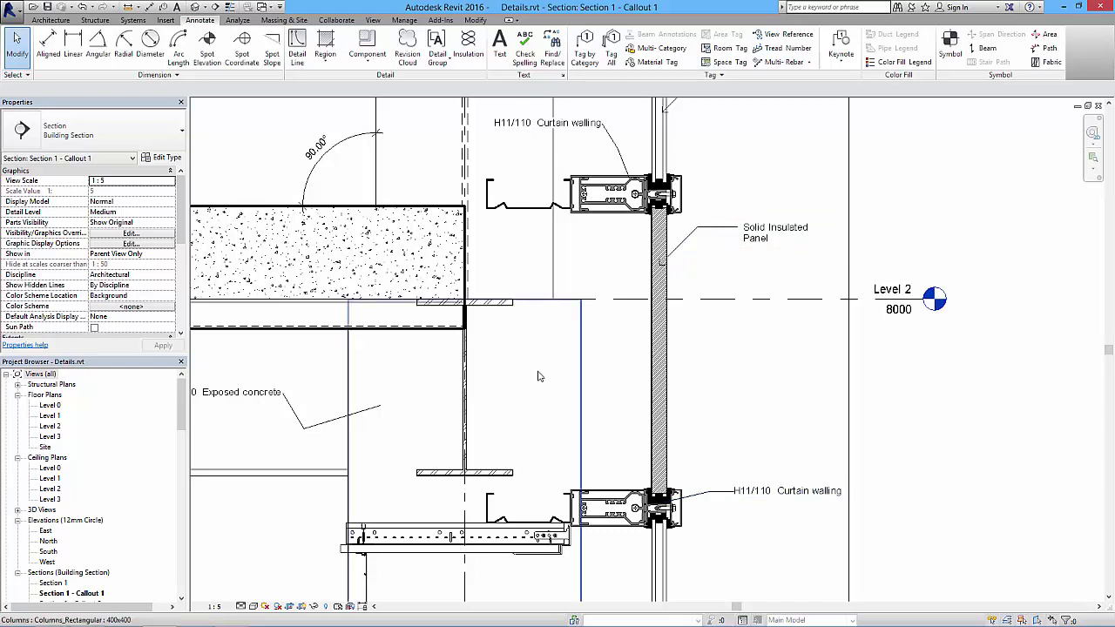
middle_click_drag(583, 435, 652, 290)
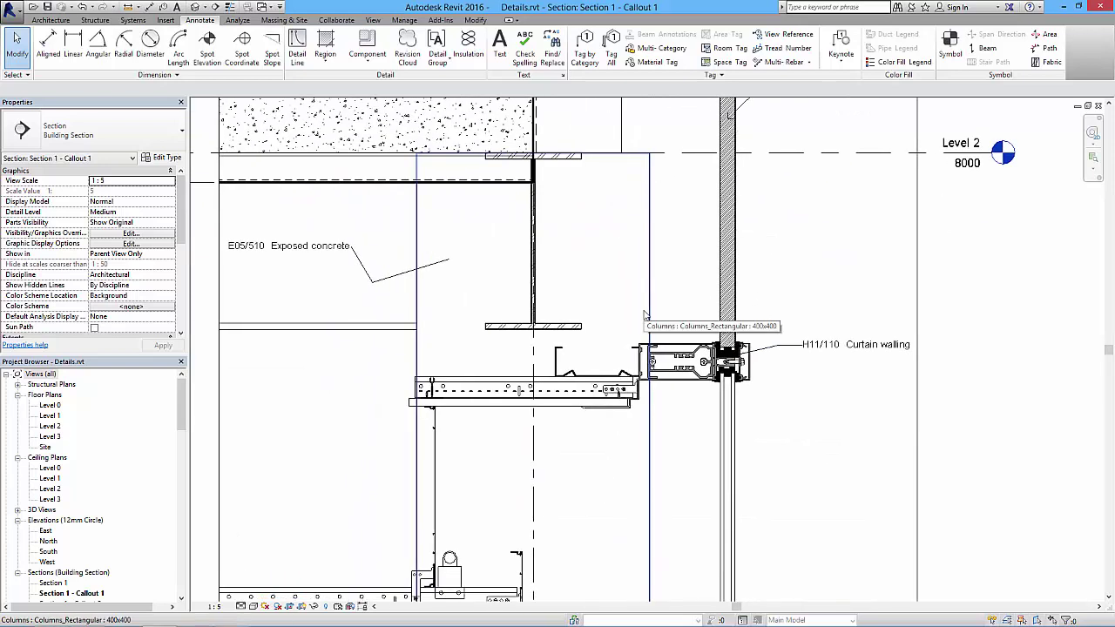
left_click(642, 383)
middle_click_drag(642, 383, 514, 328)
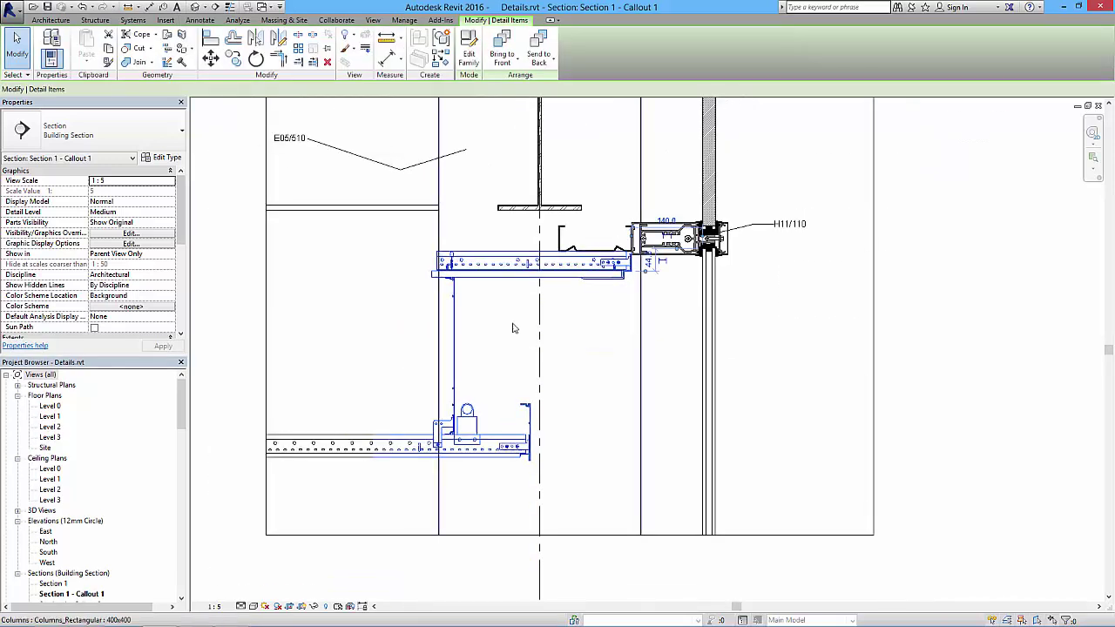
left_click(514, 270)
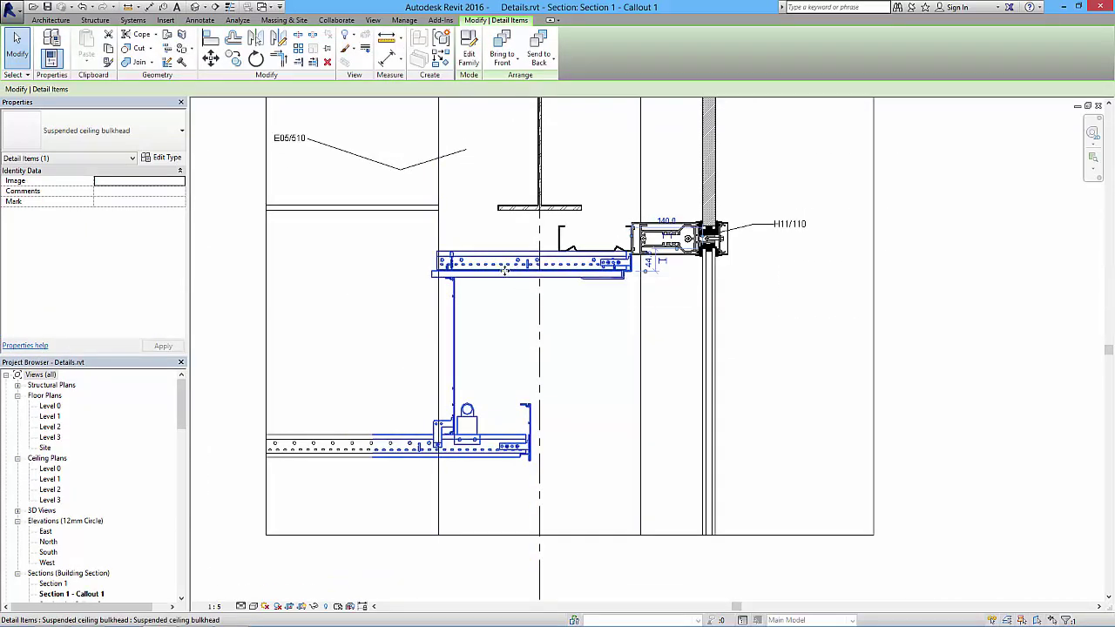
left_click(168, 158)
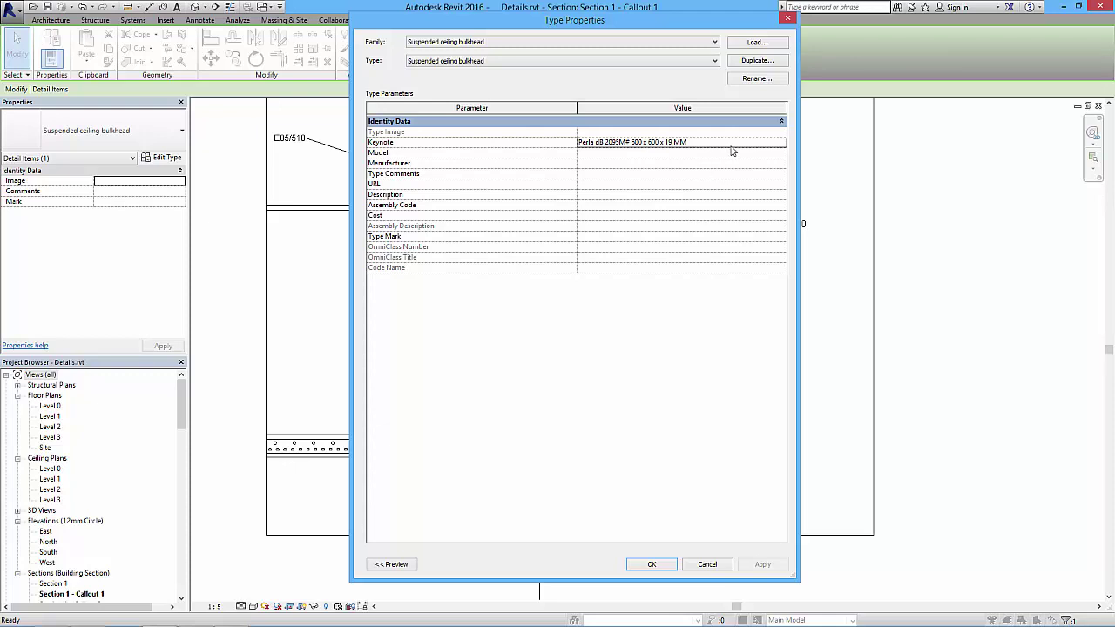
mouse_move(406, 150)
left_click(650, 565)
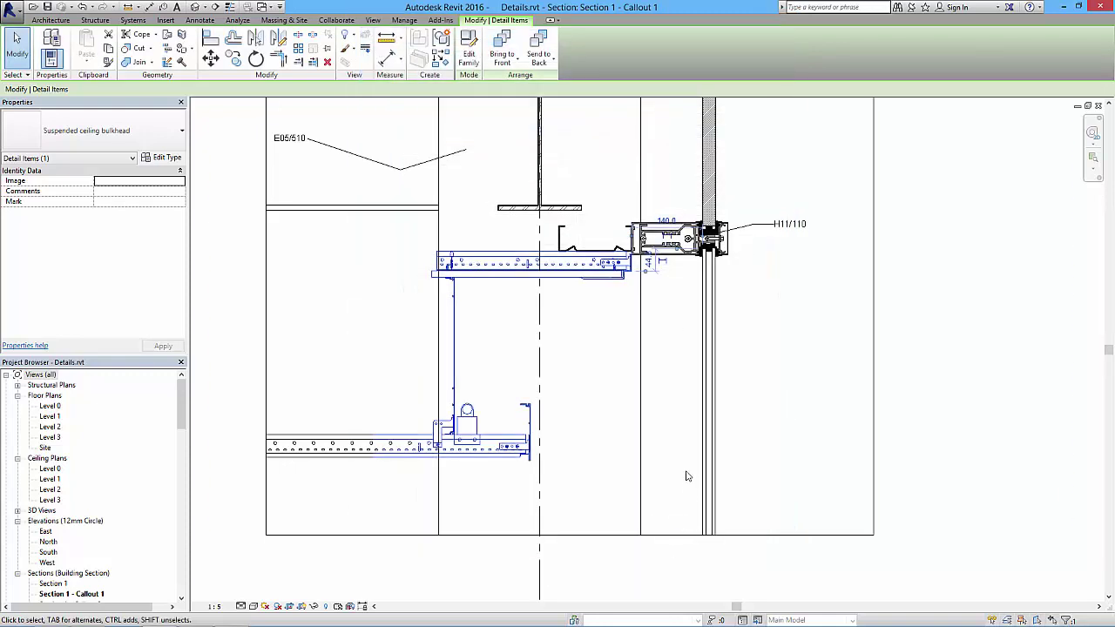
Place an element keynote on the lower part of the suspended ceiling bulkhead, with a two-segment leader and its text inside the bulkhead recess
left_click(200, 19)
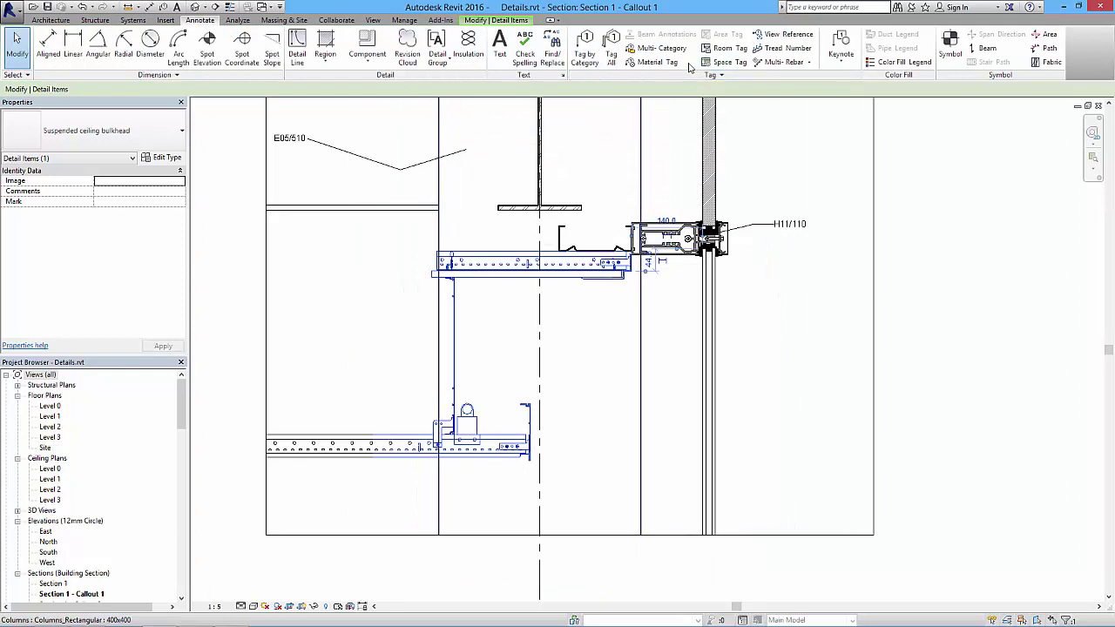
left_click(845, 63)
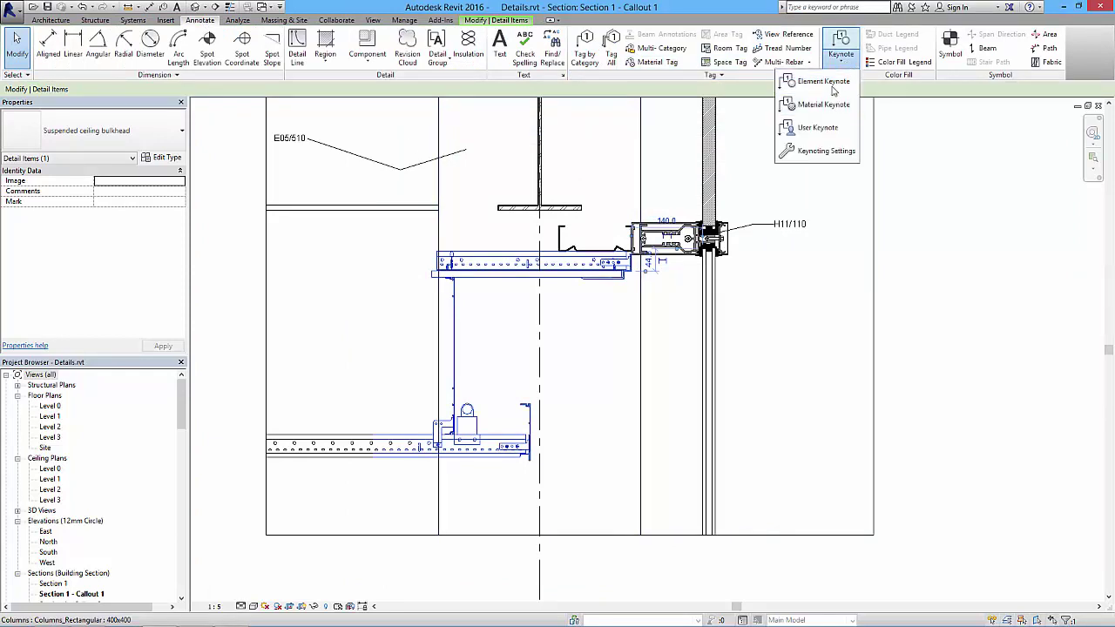
left_click(809, 75)
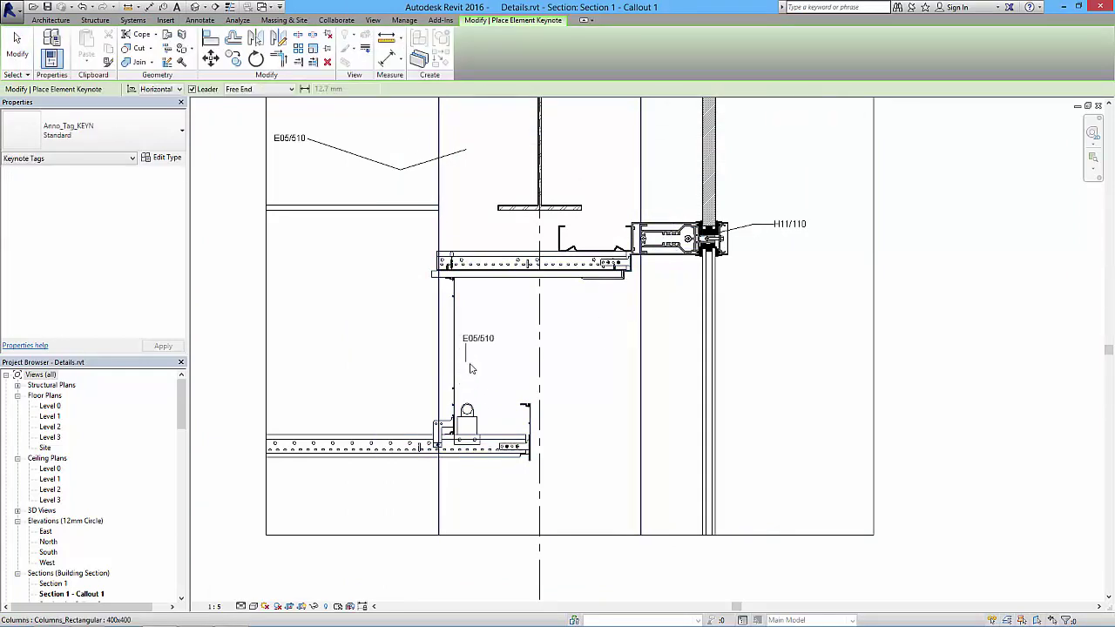
left_click(492, 440)
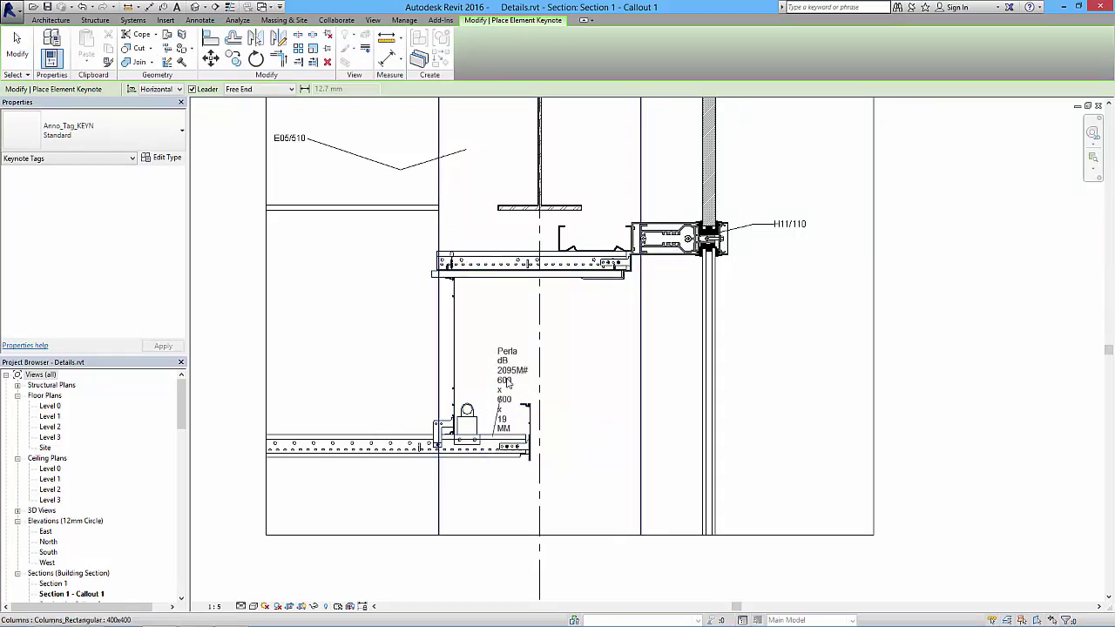
left_click(497, 365)
left_click(564, 366)
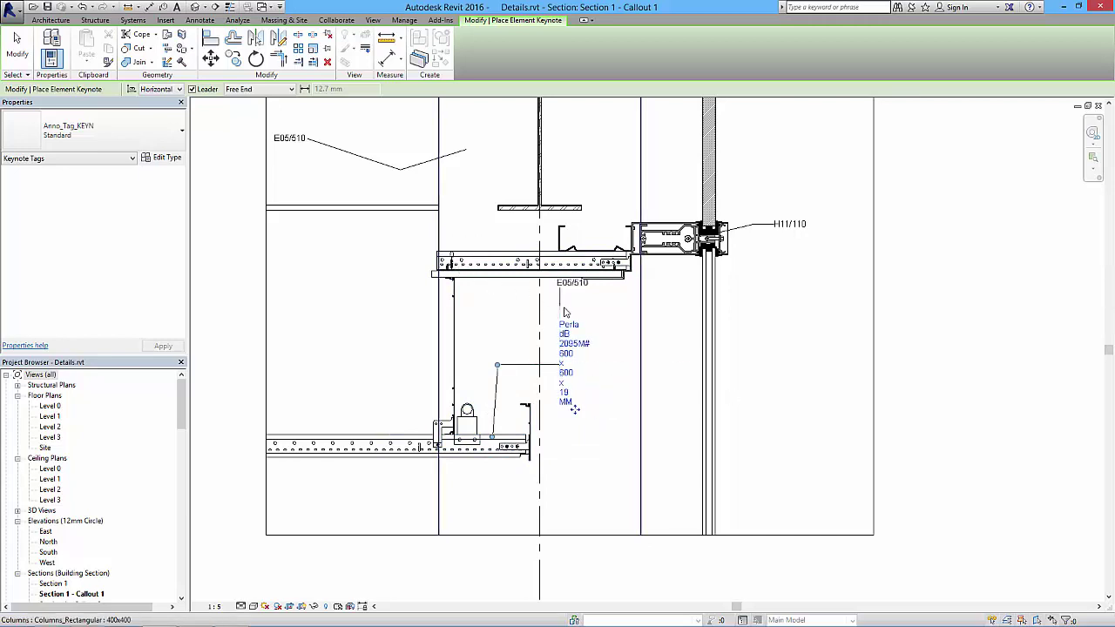
key("Escape")
Turn on Vis - Keynote Text for the Standard type of the Anno_Tag_KEYN keynote tag and apply it
left_click(579, 353)
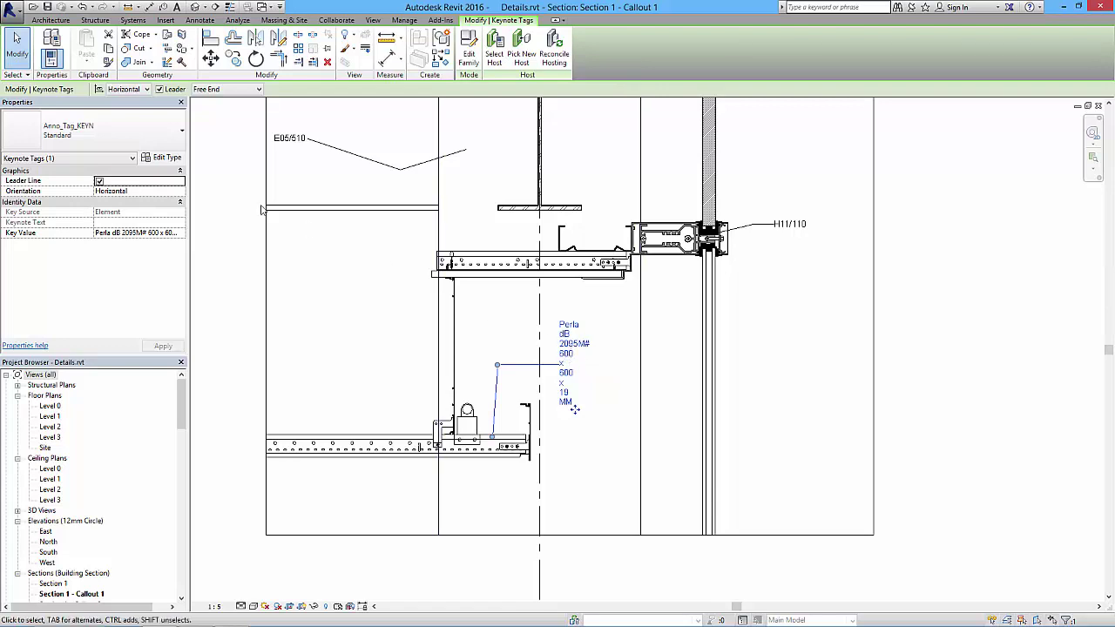
left_click(166, 159)
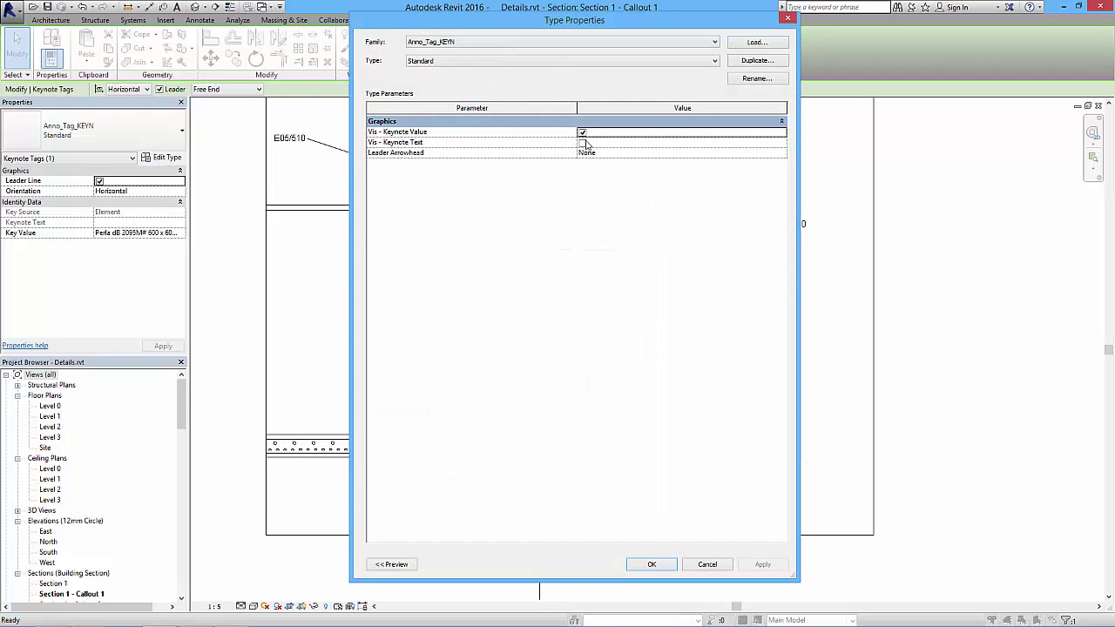
left_click_drag(628, 21, 915, 18)
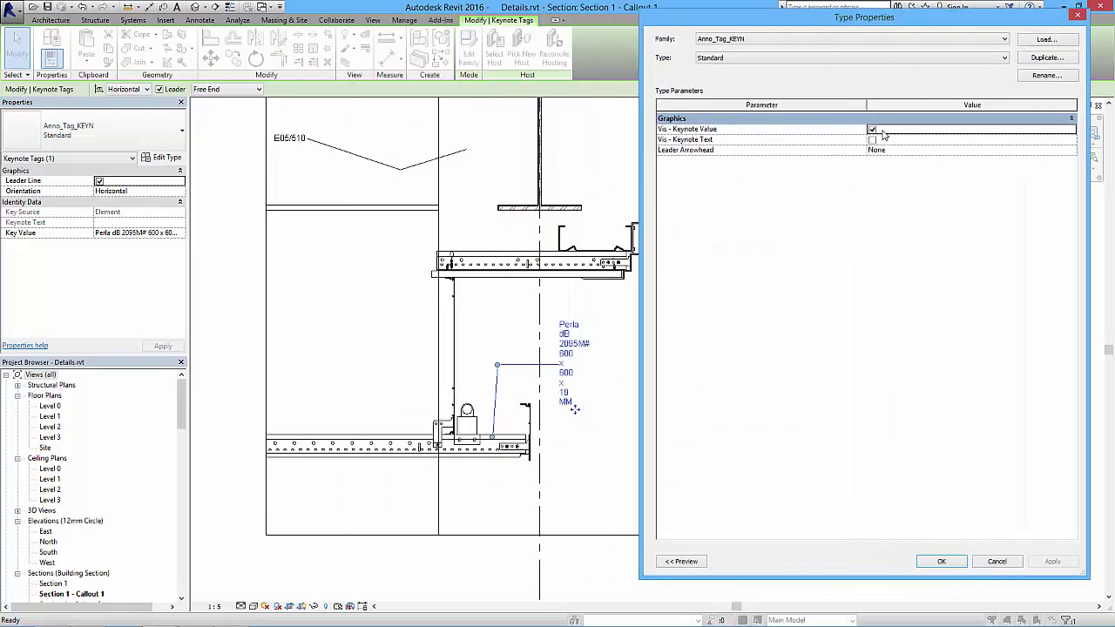
left_click(872, 140)
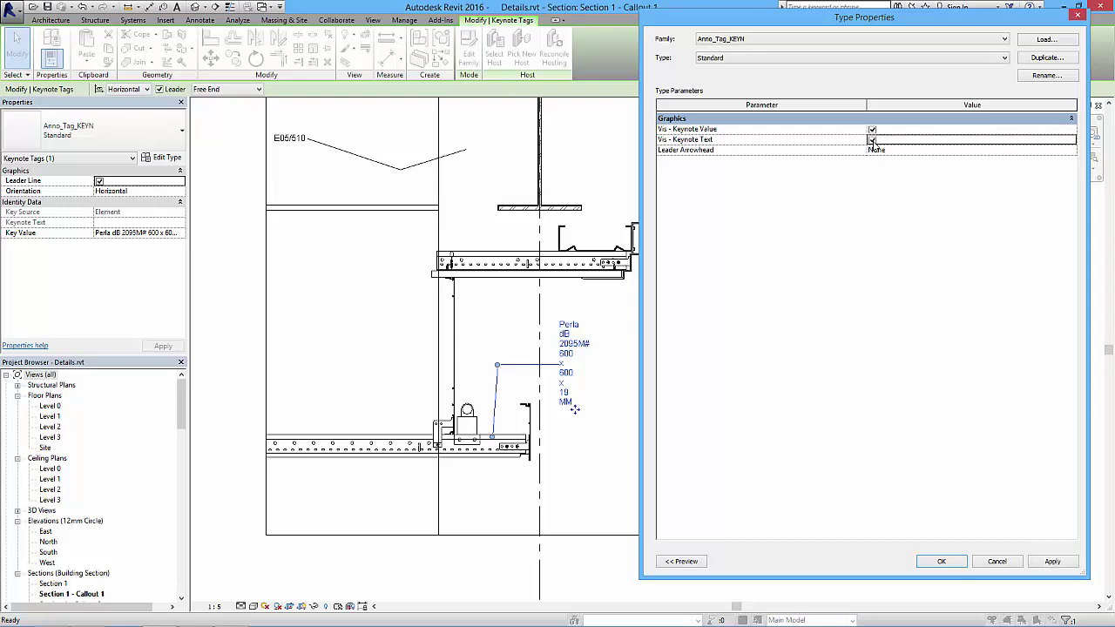
left_click(1053, 561)
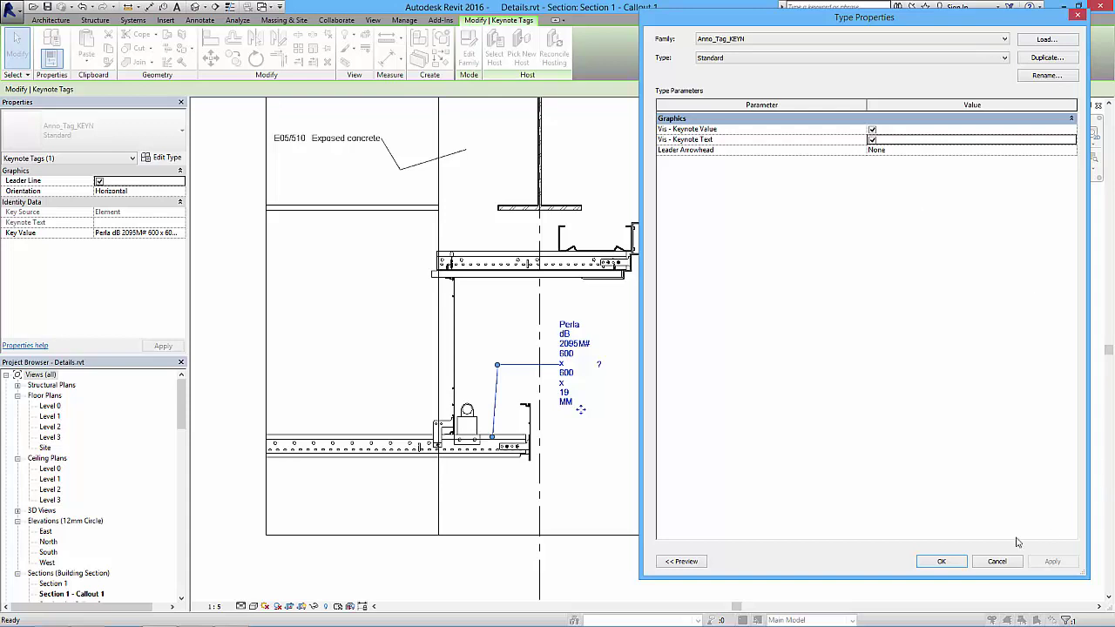
left_click(998, 562)
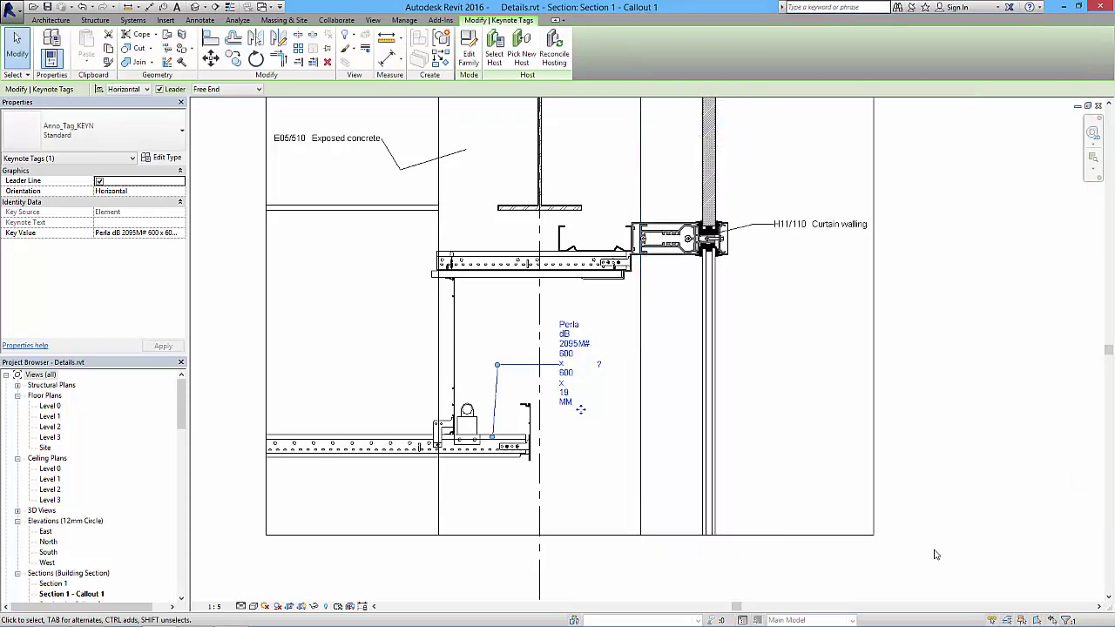
Delete the keynote tag attached to the suspended ceiling bulkhead
left_click(603, 434)
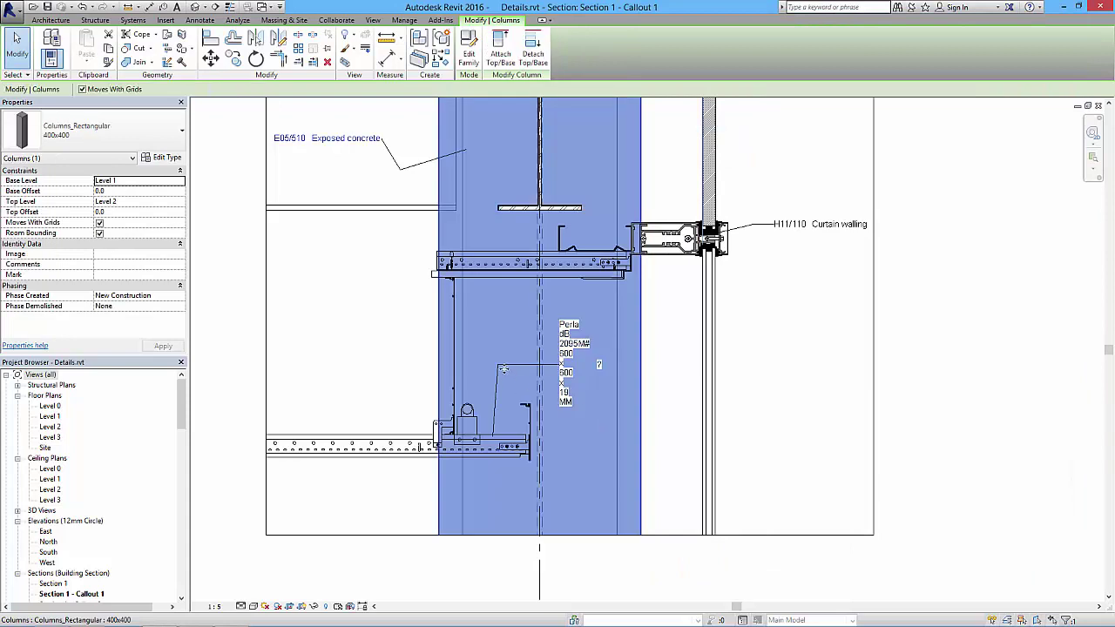
left_click(887, 384)
left_click(588, 369)
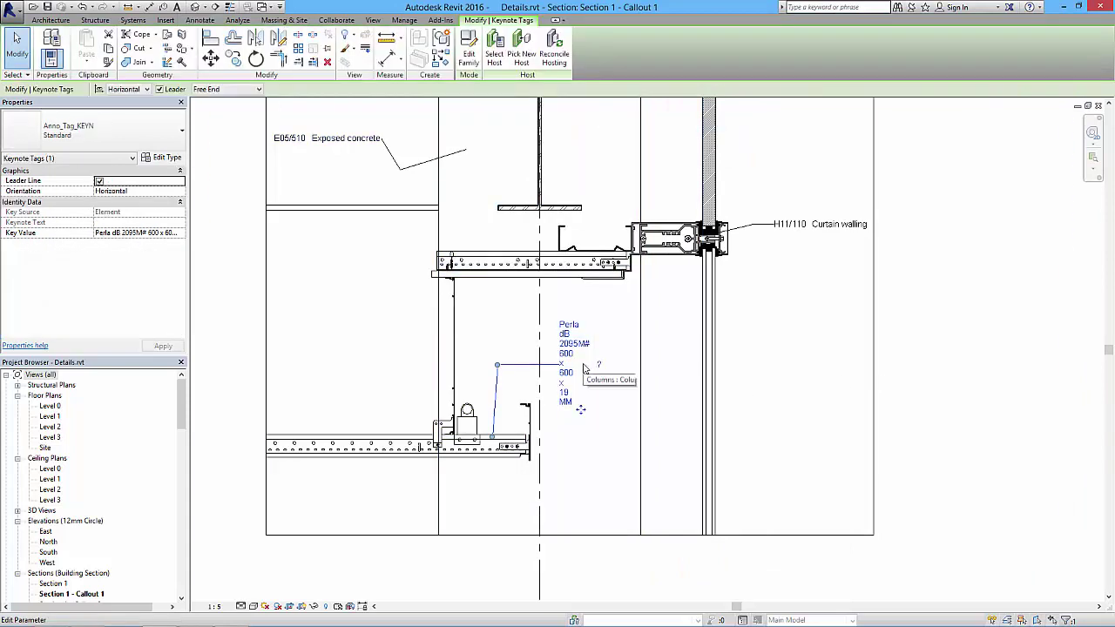
key("Delete")
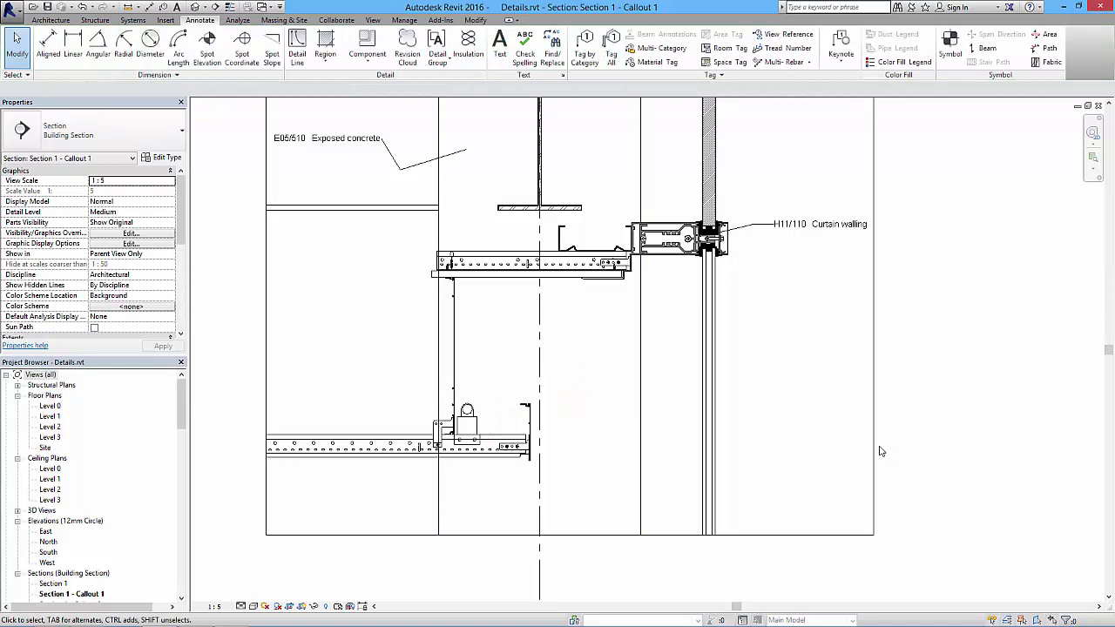
Switch to RevitKeynotes_GBR.txt in Notepad and edit the size text of the H93/100 Perla dB 2095M# entry, writing the unit as mm
key("alt+Tab")
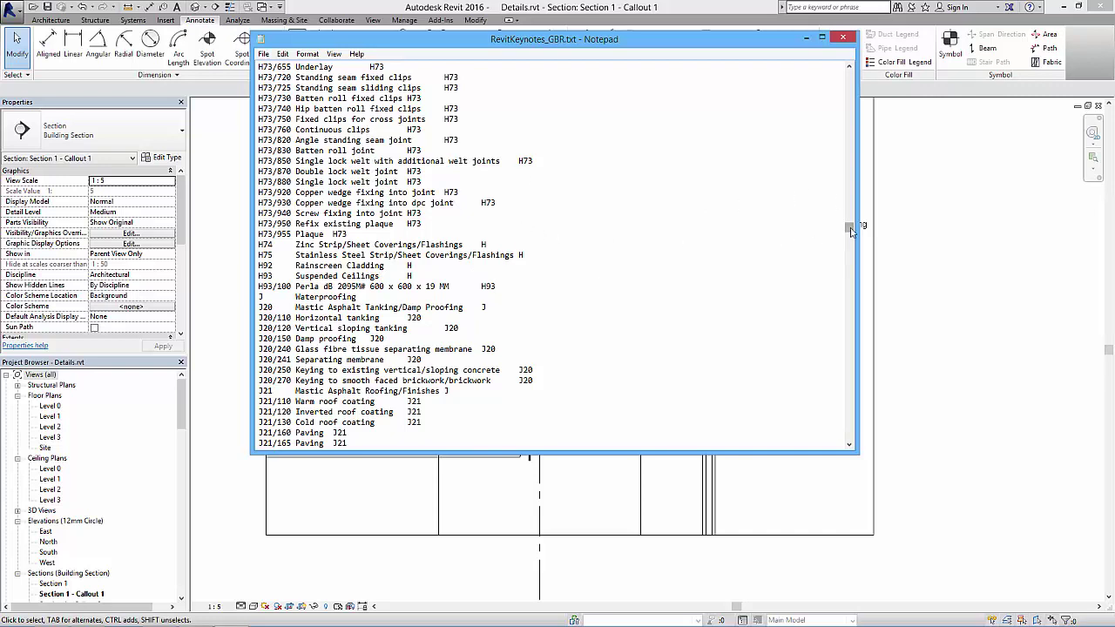
mouse_move(853, 231)
left_mouse_down()
mouse_move(858, 153)
mouse_move(854, 231)
left_mouse_up()
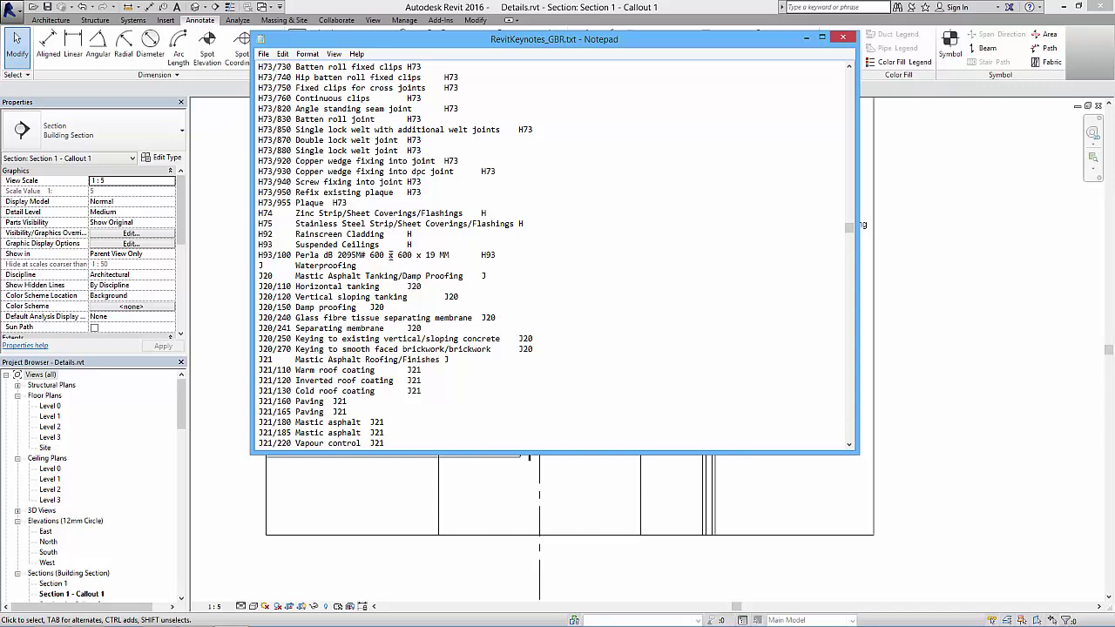
key("BackSpace")
key("BackSpace")
key("BackSpace")
type("x")
key("BackSpace")
left_click_drag(426, 255, 416, 255)
type("mm")
scroll(787, 269, "up", 15)
Save the edited keynote file as RevitKeynotes_GBR1.txt in the UK library folder and close Notepad
left_click(263, 53)
left_click(235, 97)
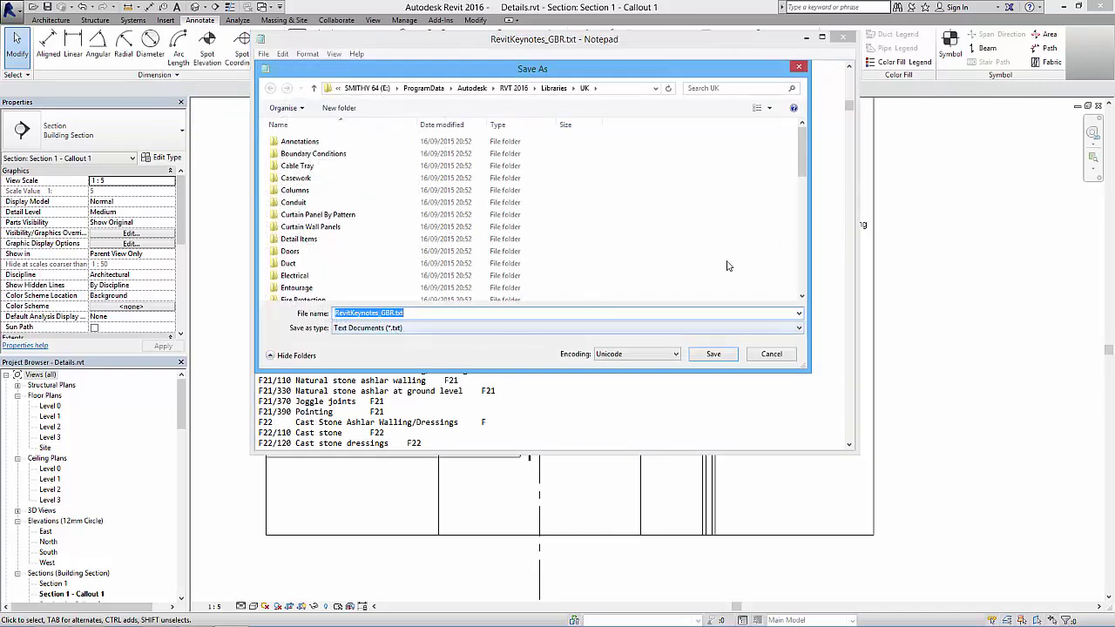
left_click(713, 354)
left_click(586, 322)
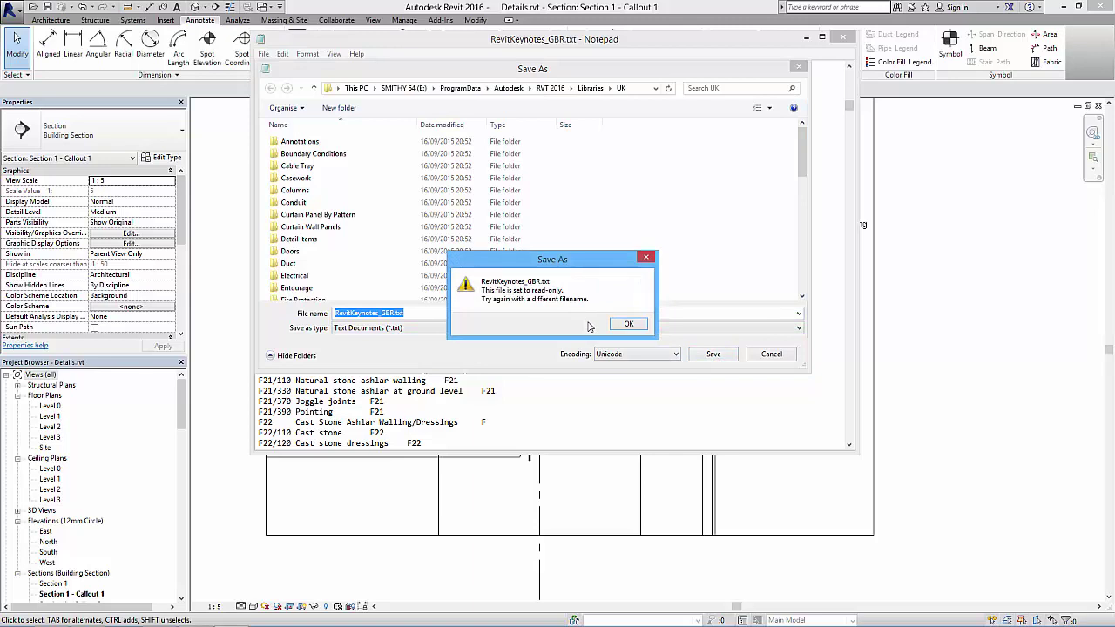
left_click(624, 323)
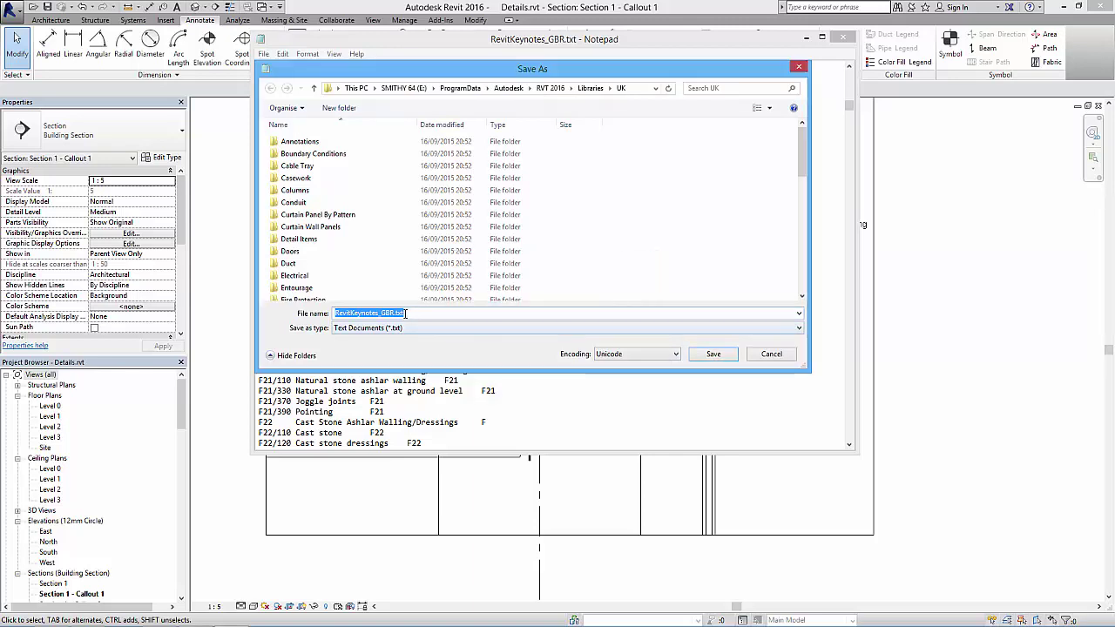
left_click(396, 314)
type("1")
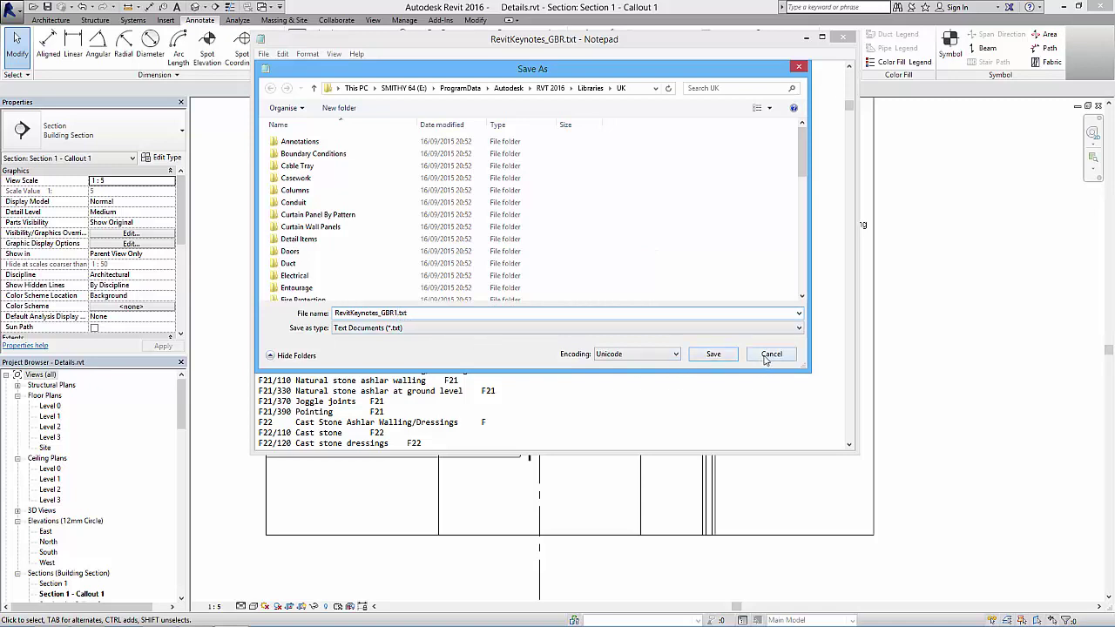
left_click(707, 354)
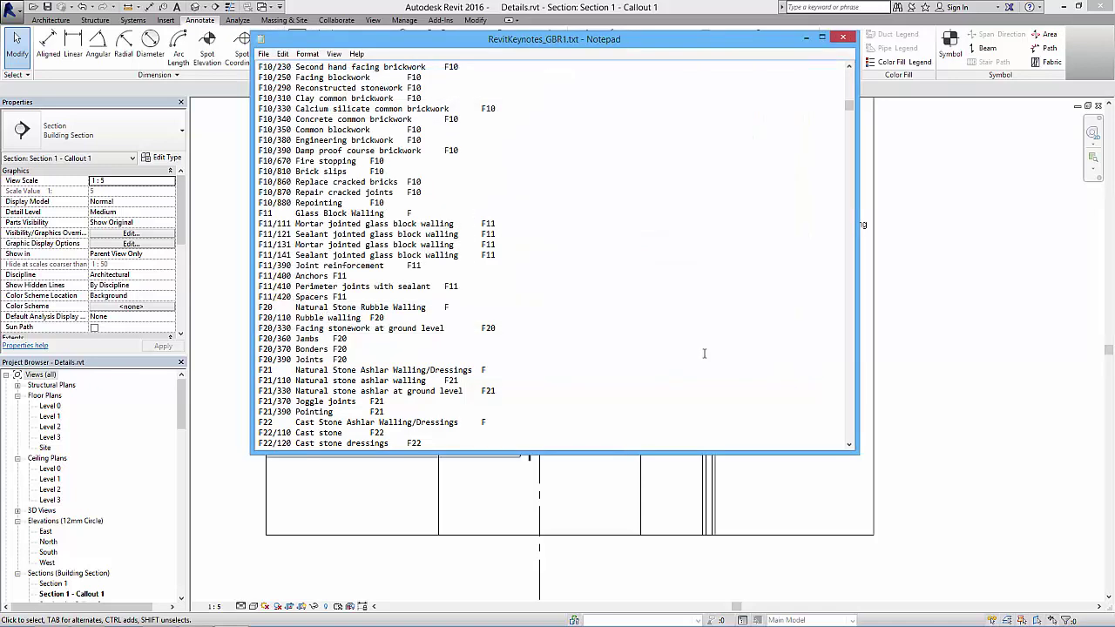
left_click(842, 38)
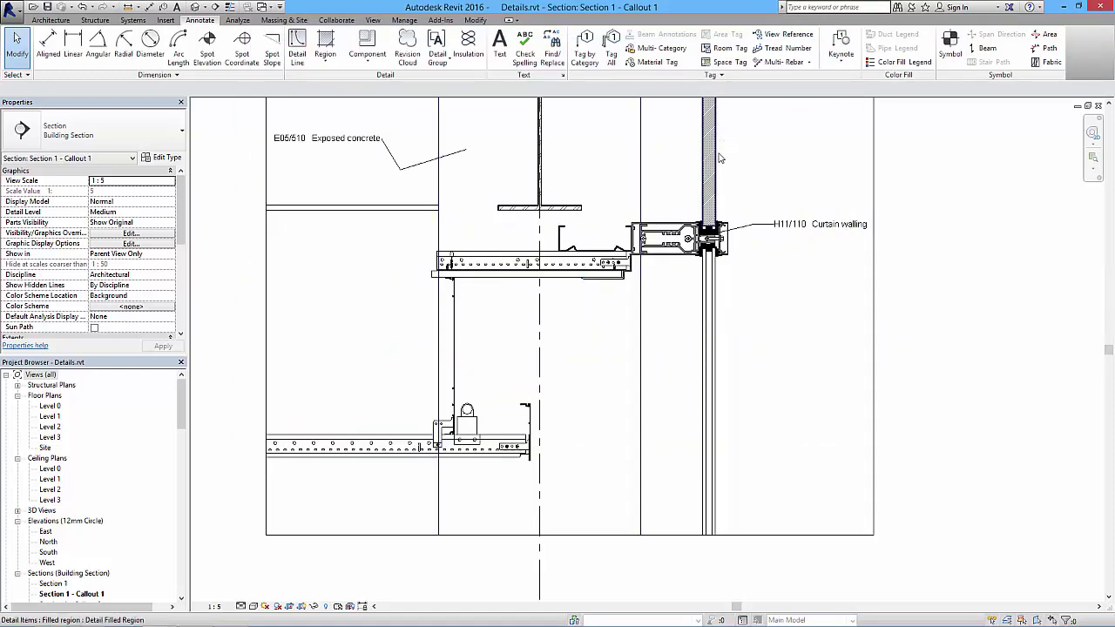
Load RevitKeynotes_GBR1.txt from the UK library folder as the project's keynote table and accept the keynoting settings
left_click(840, 51)
left_click(819, 152)
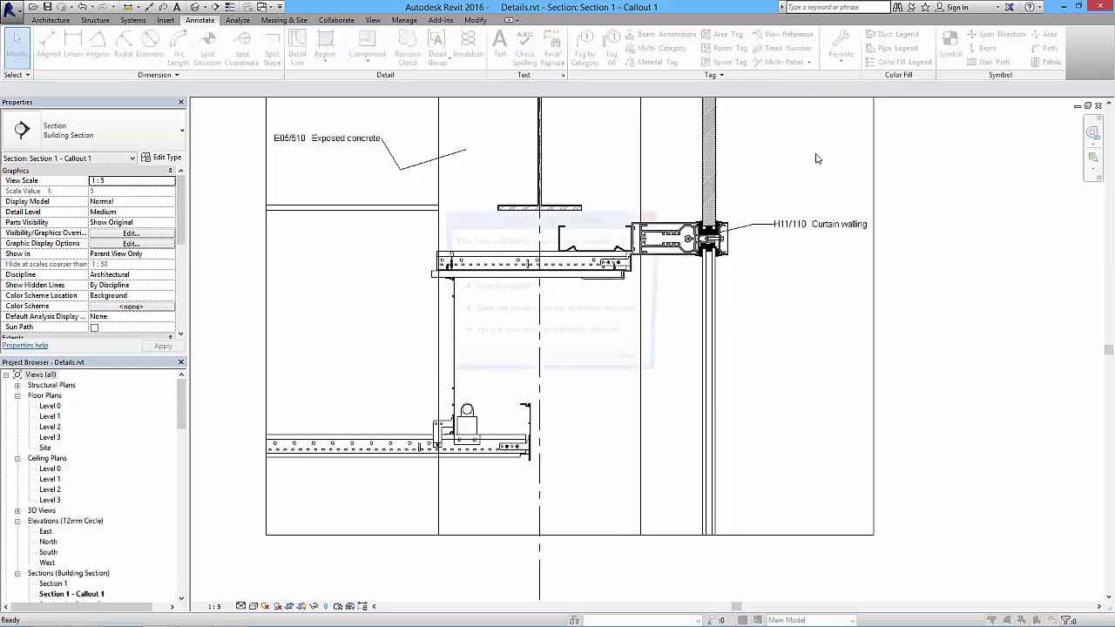
left_click(635, 363)
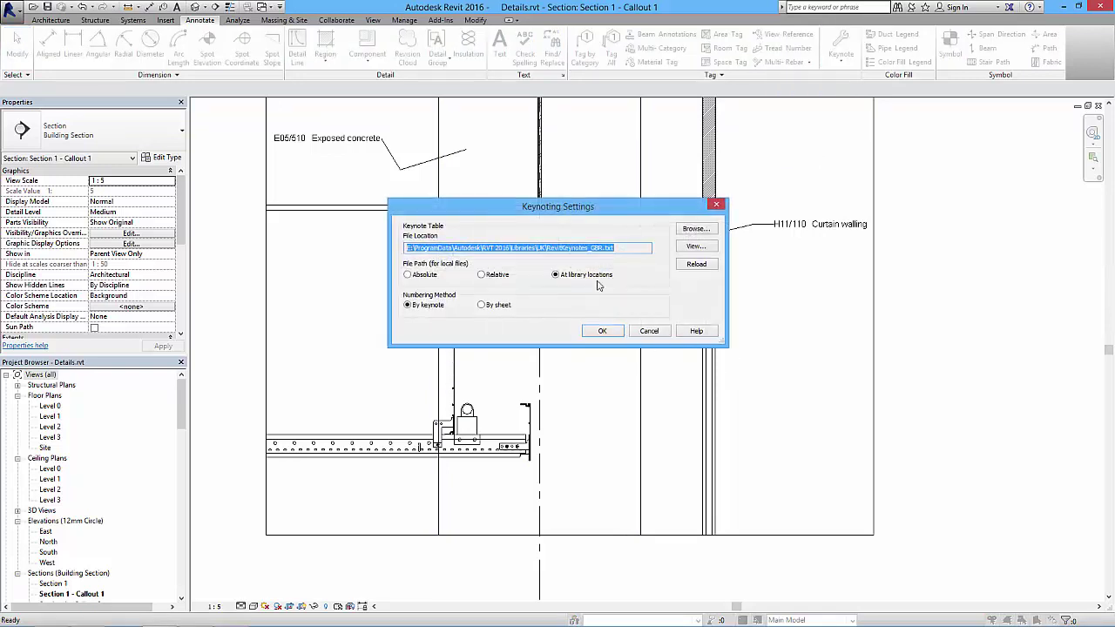
left_click(697, 233)
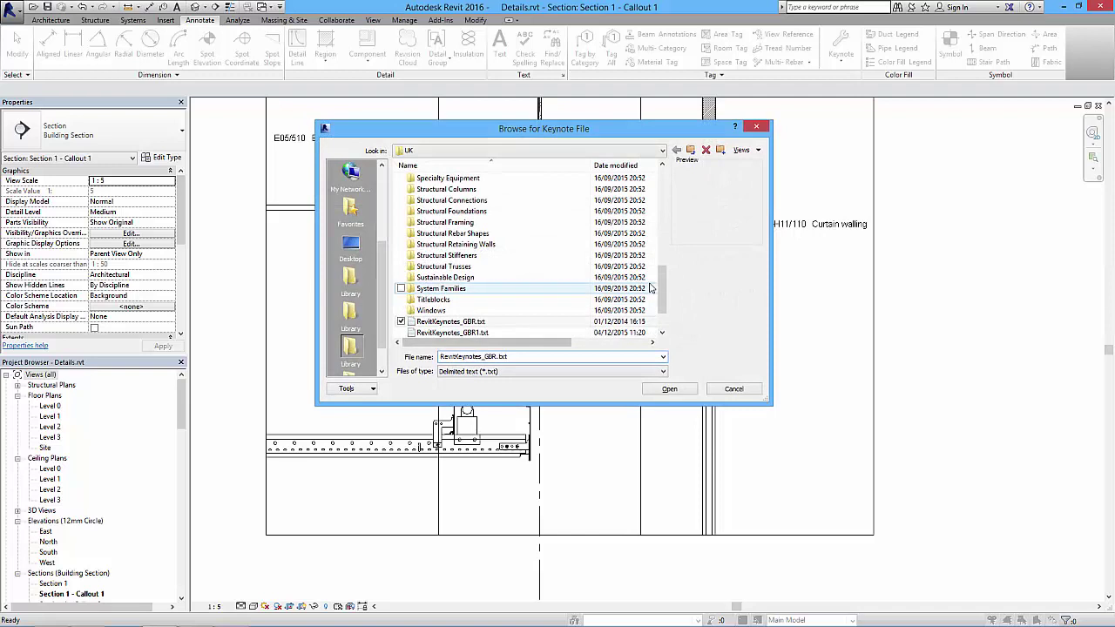
left_click(472, 335)
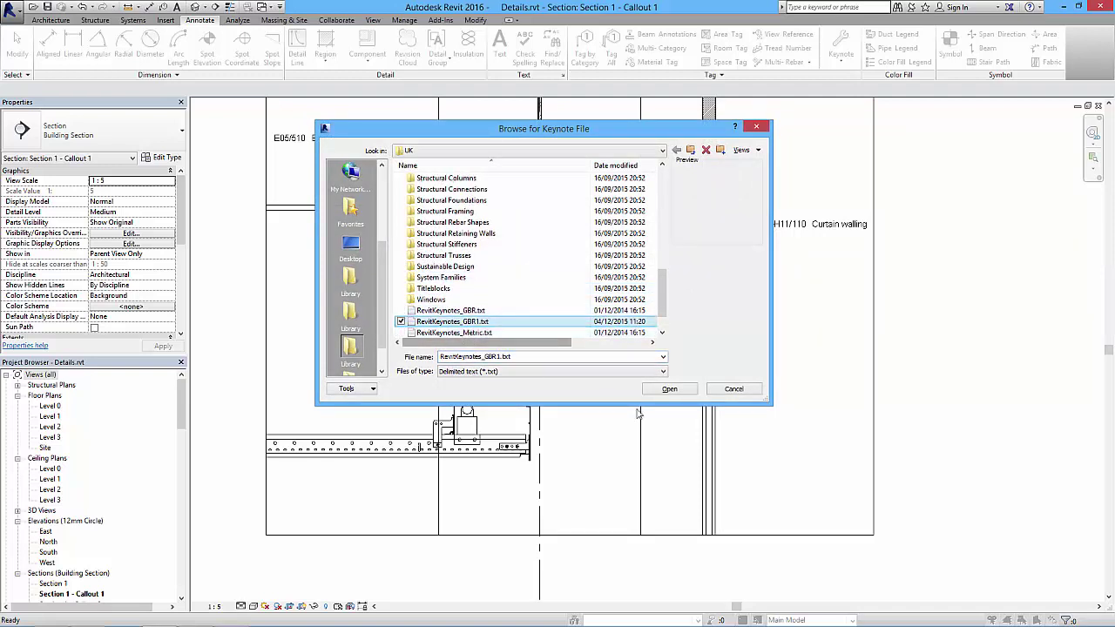
left_click(669, 390)
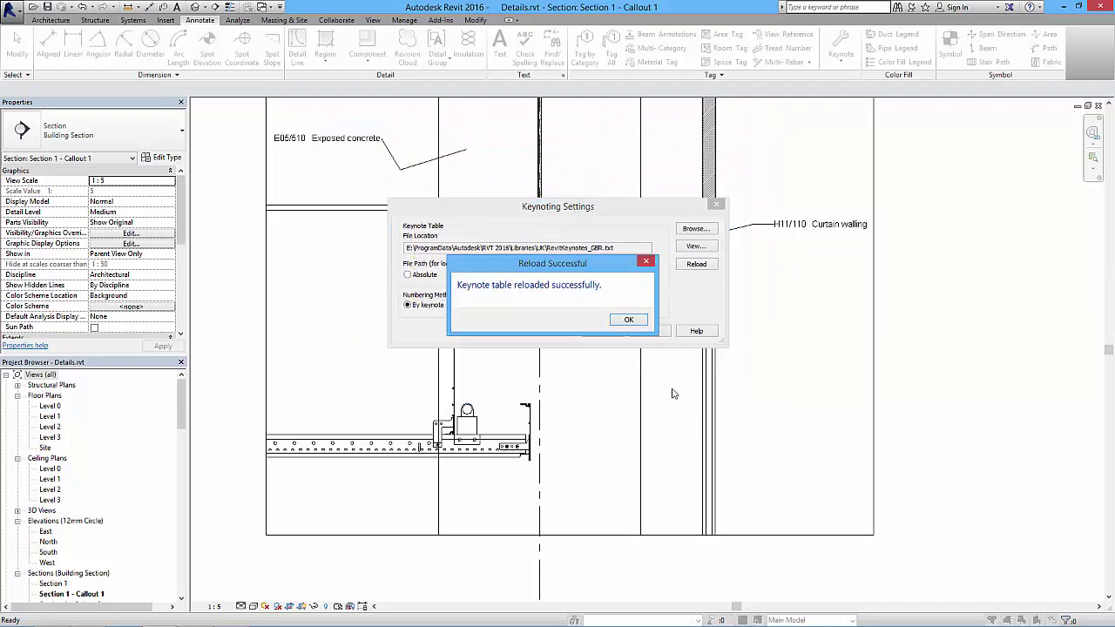
left_click(628, 319)
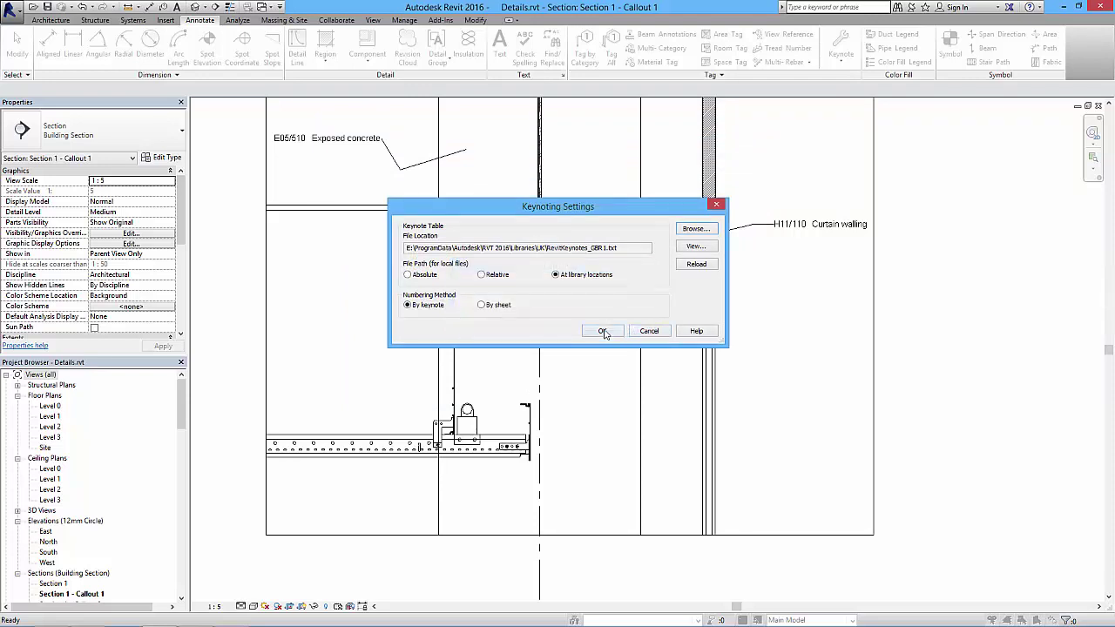
left_click(603, 332)
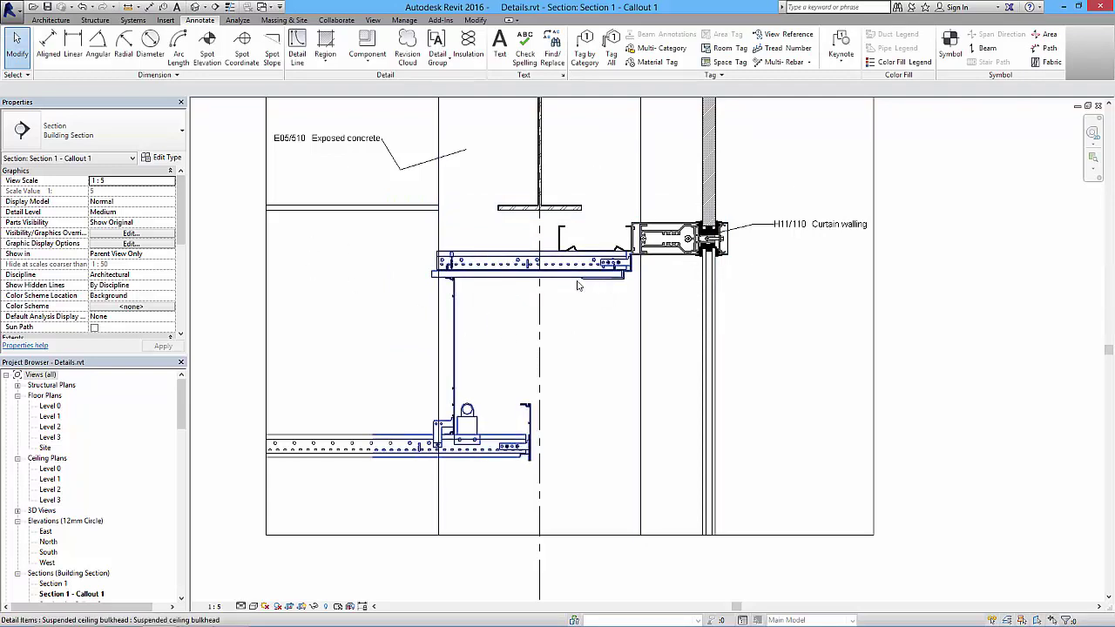
Clear the suspended ceiling bulkhead's type keynote and assign H93/100 Perla dB 2095M# 600x600x19mm from the H93 Suspended Ceilings group
left_click(527, 276)
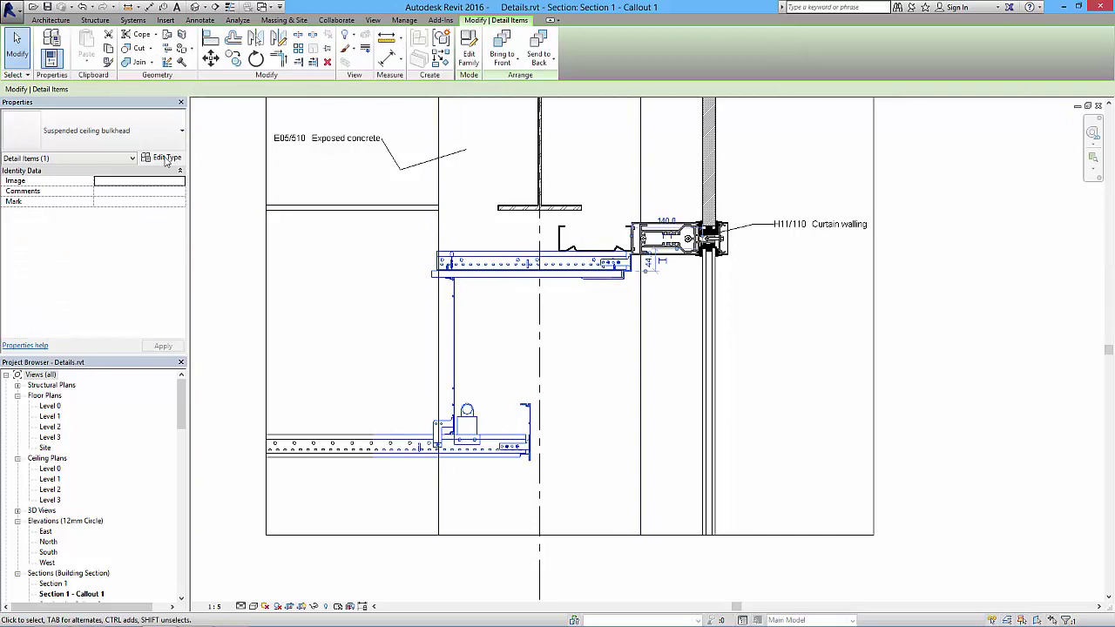
left_click(165, 157)
left_click(990, 139)
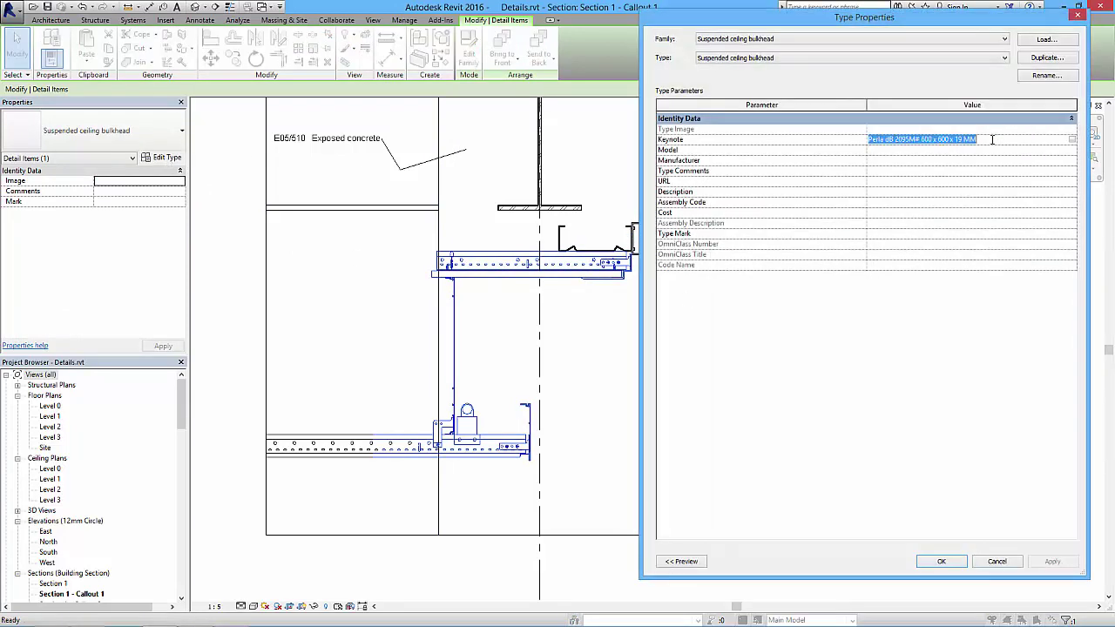
key("Delete")
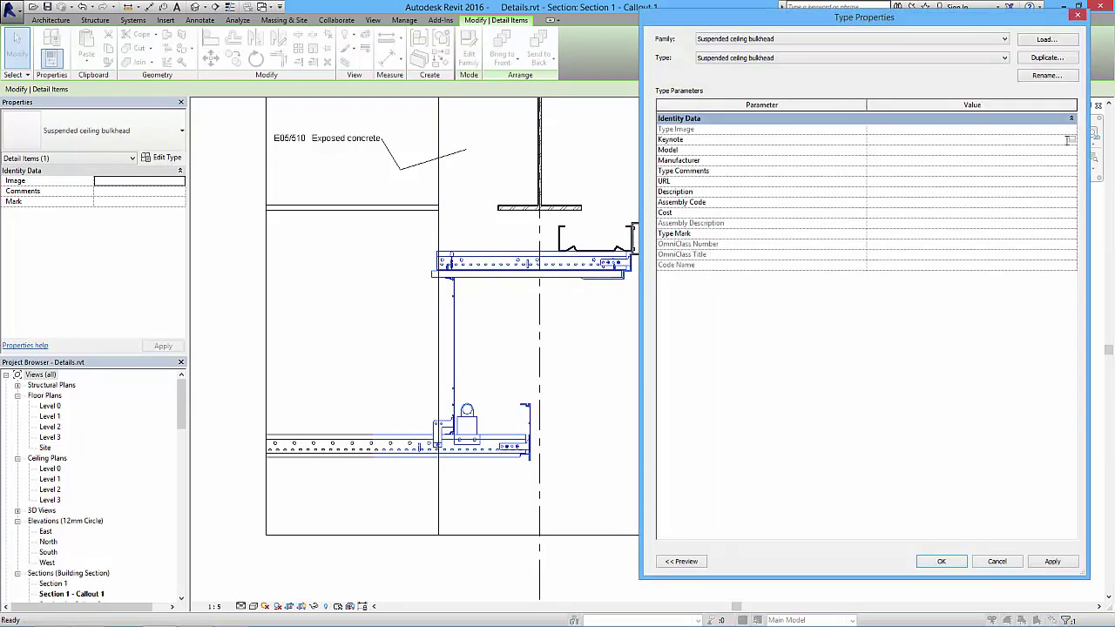
left_click(1073, 140)
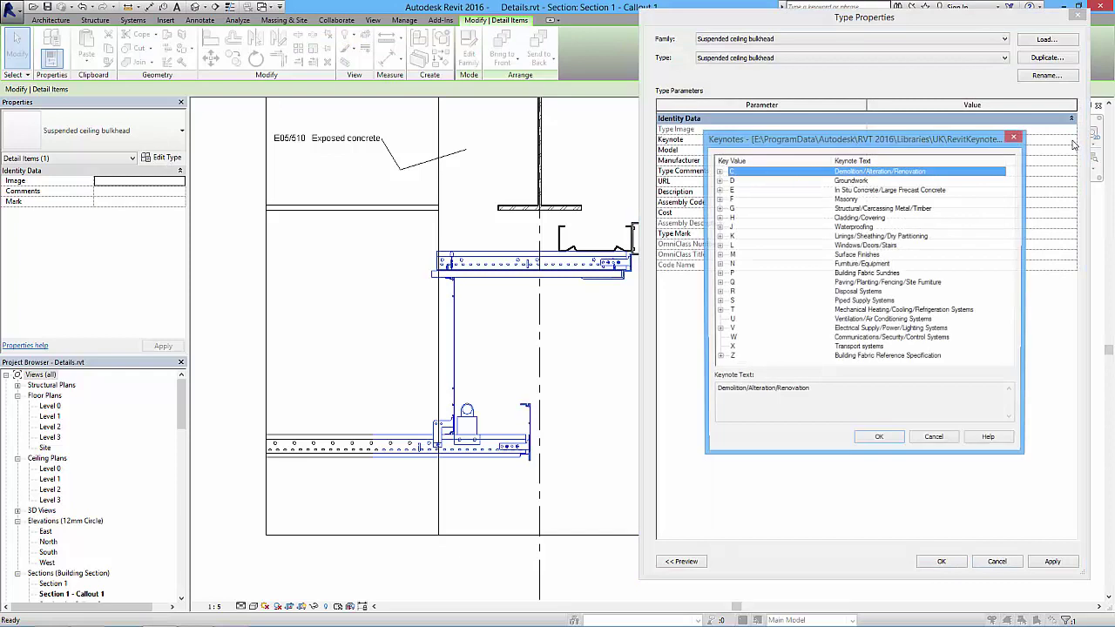
left_click(721, 219)
left_click(719, 218)
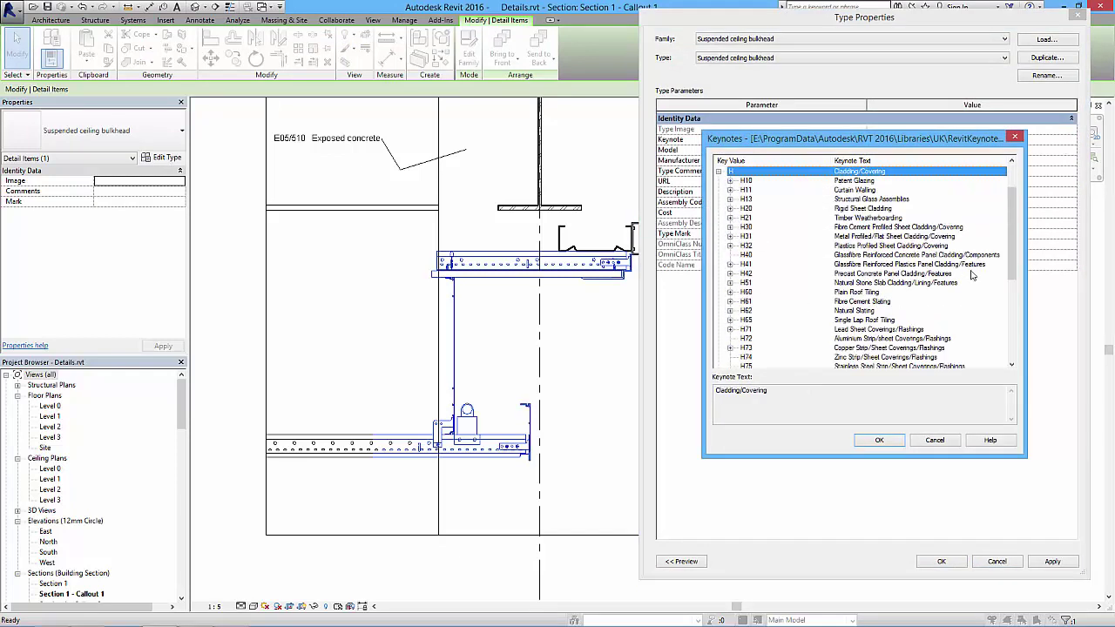
left_click_drag(1011, 223, 1010, 272)
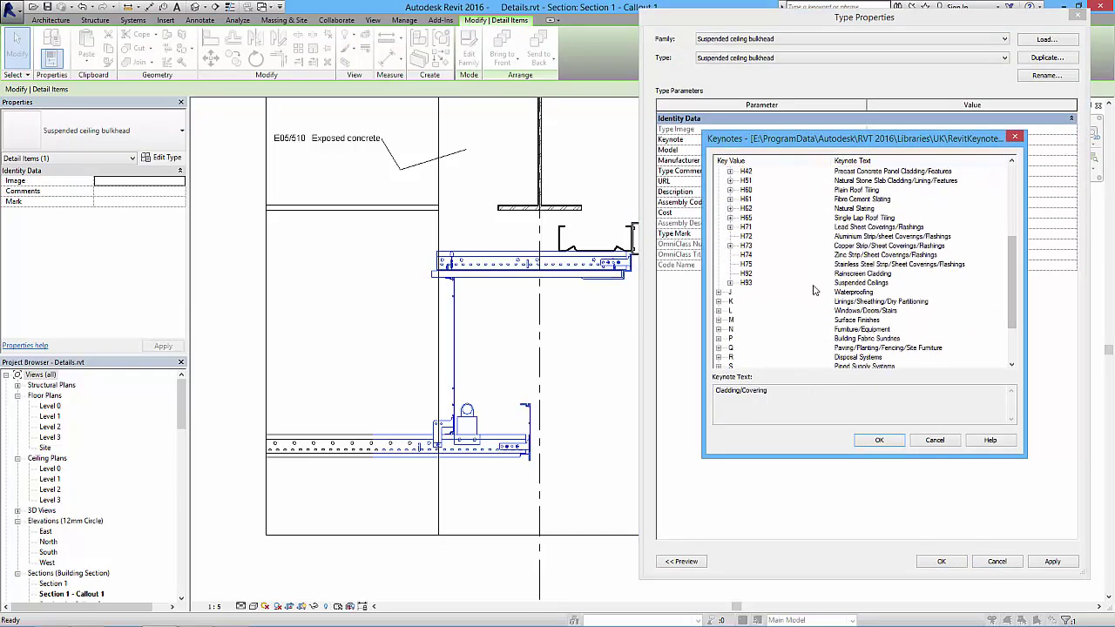
left_click(730, 283)
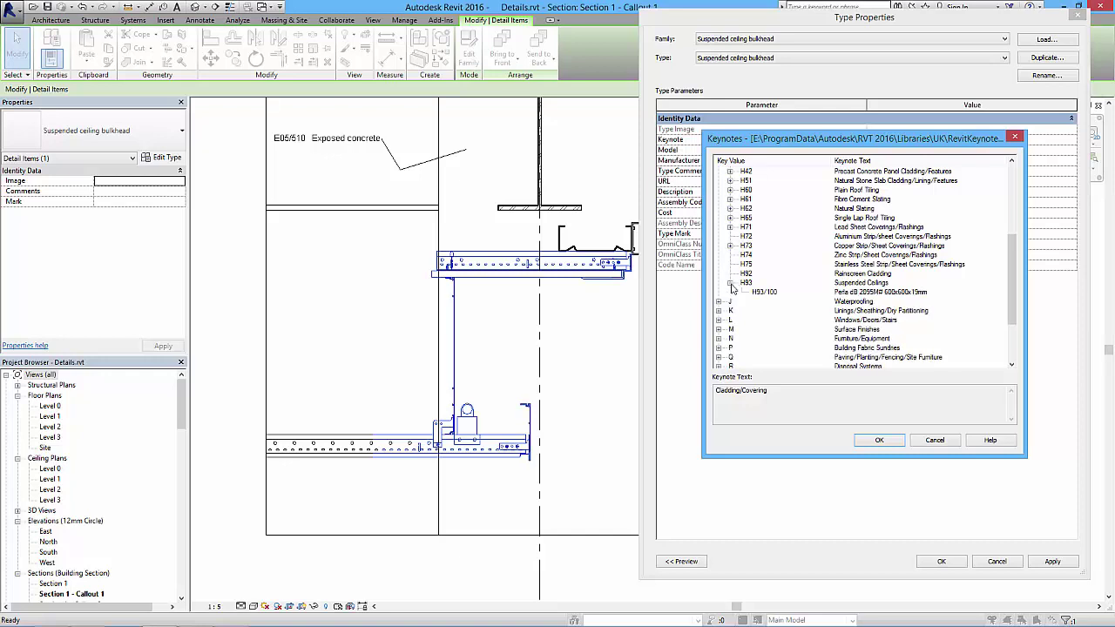
left_click(854, 294)
left_click(880, 441)
left_click(942, 561)
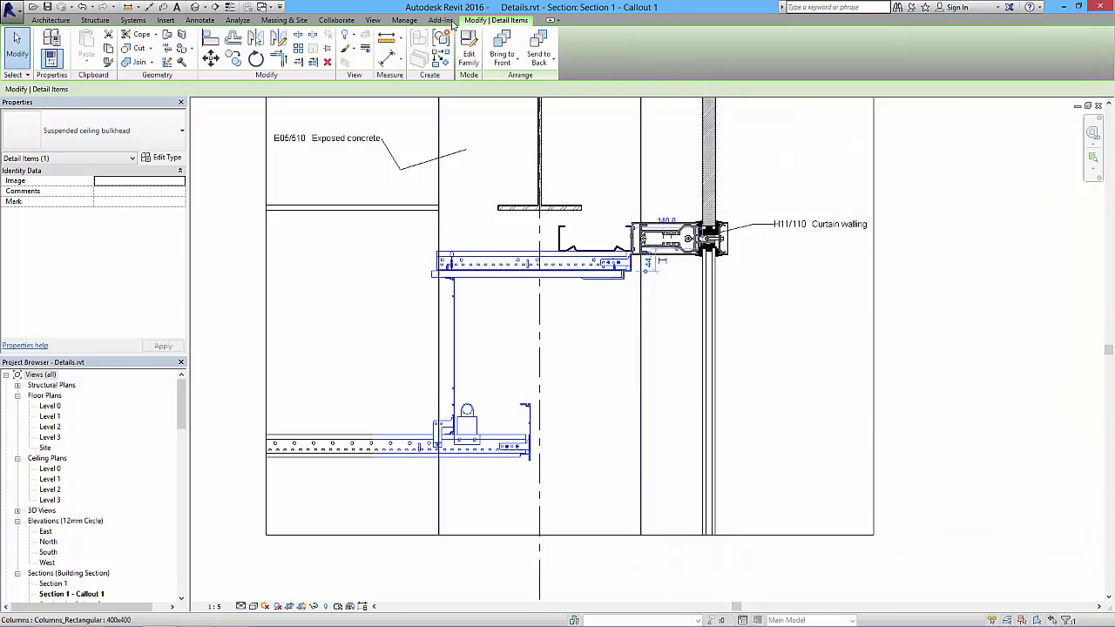
Place an element keynote on the suspended ceiling bulkhead near the hanger bracket, with its leader running up to text beside the bulkhead
left_click(199, 20)
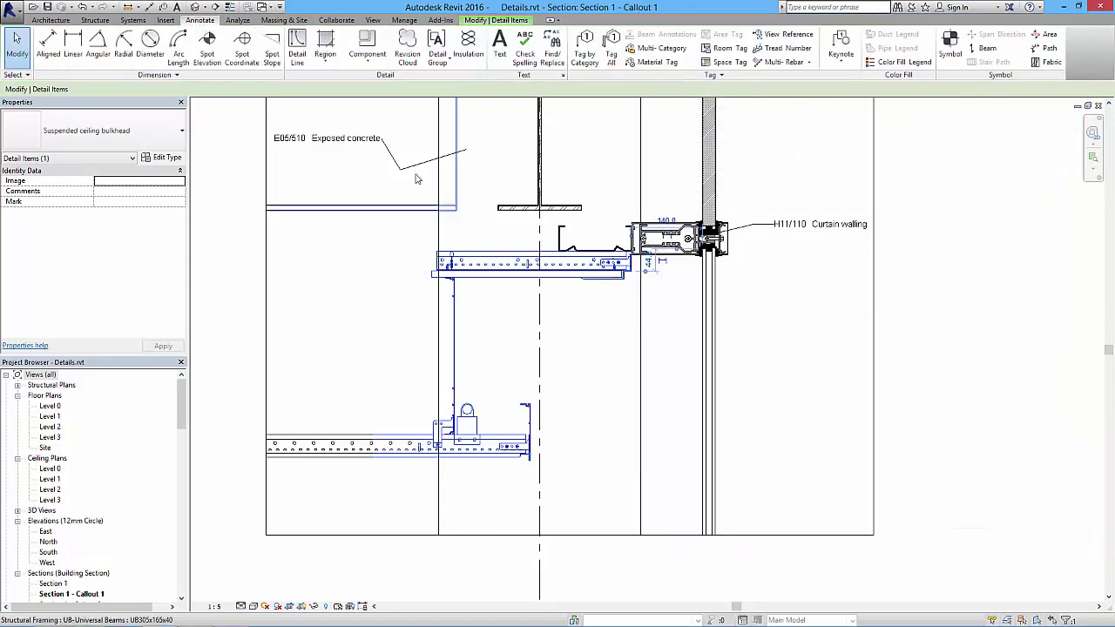
left_click(839, 56)
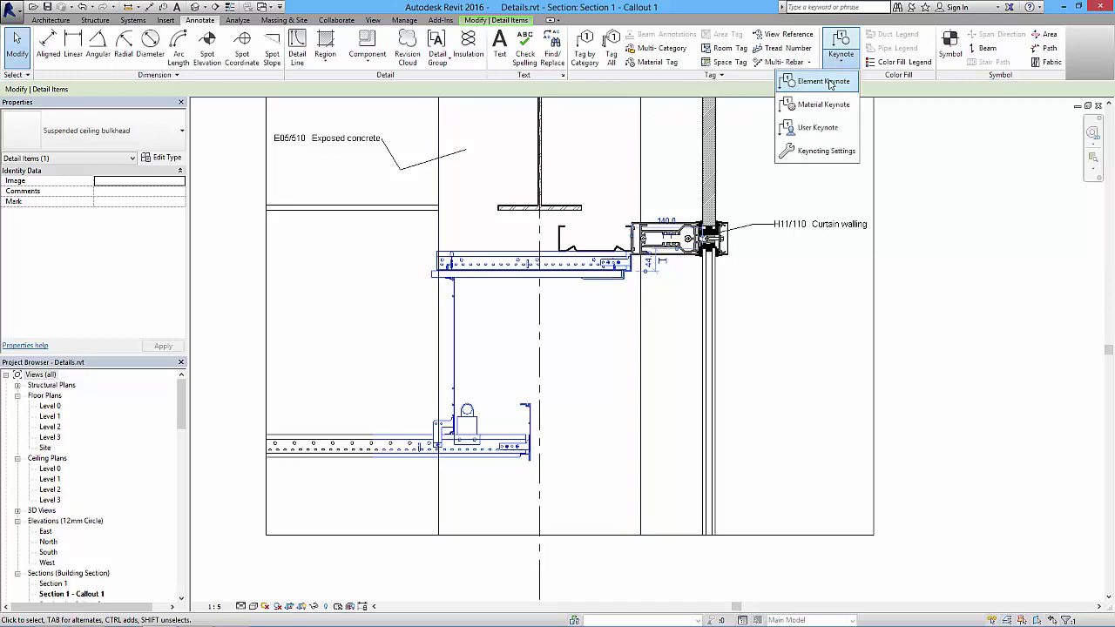
left_click(823, 81)
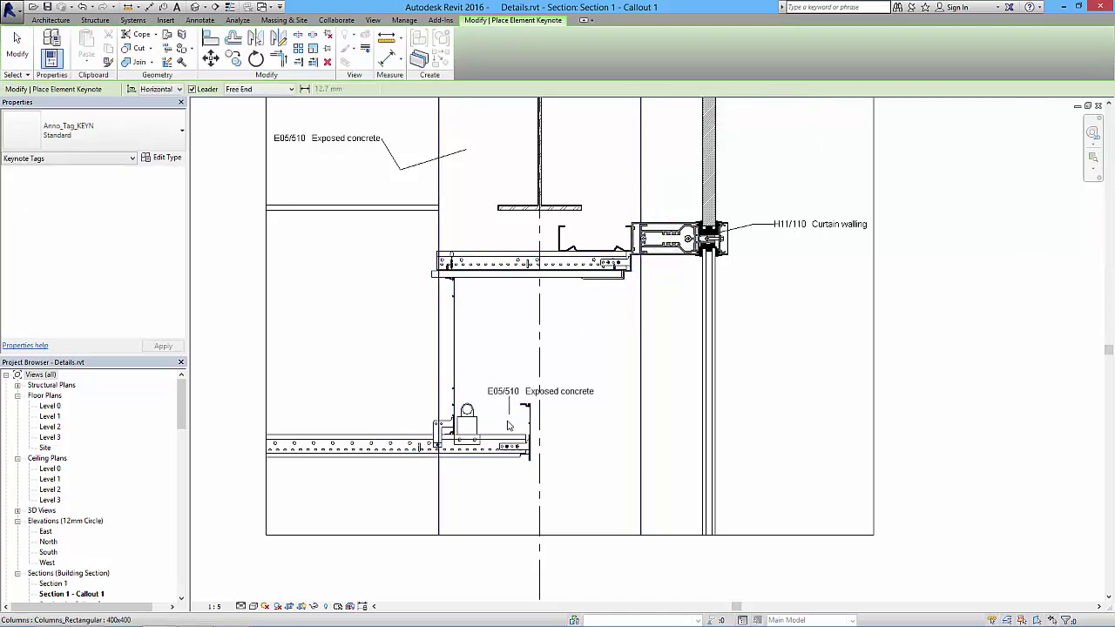
left_click(475, 435)
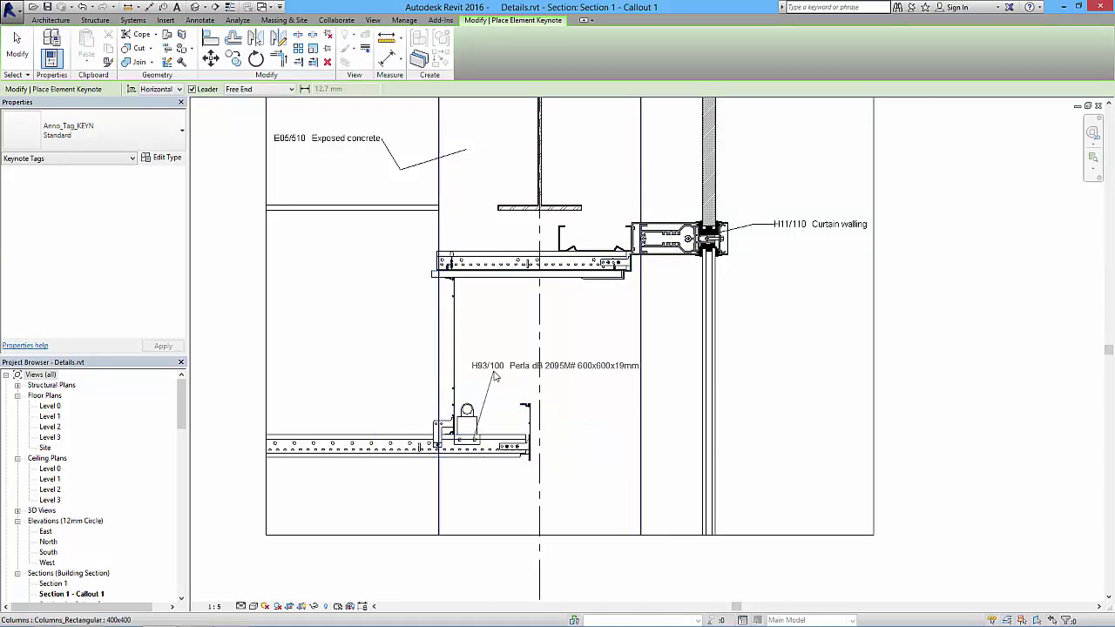
left_click(567, 375)
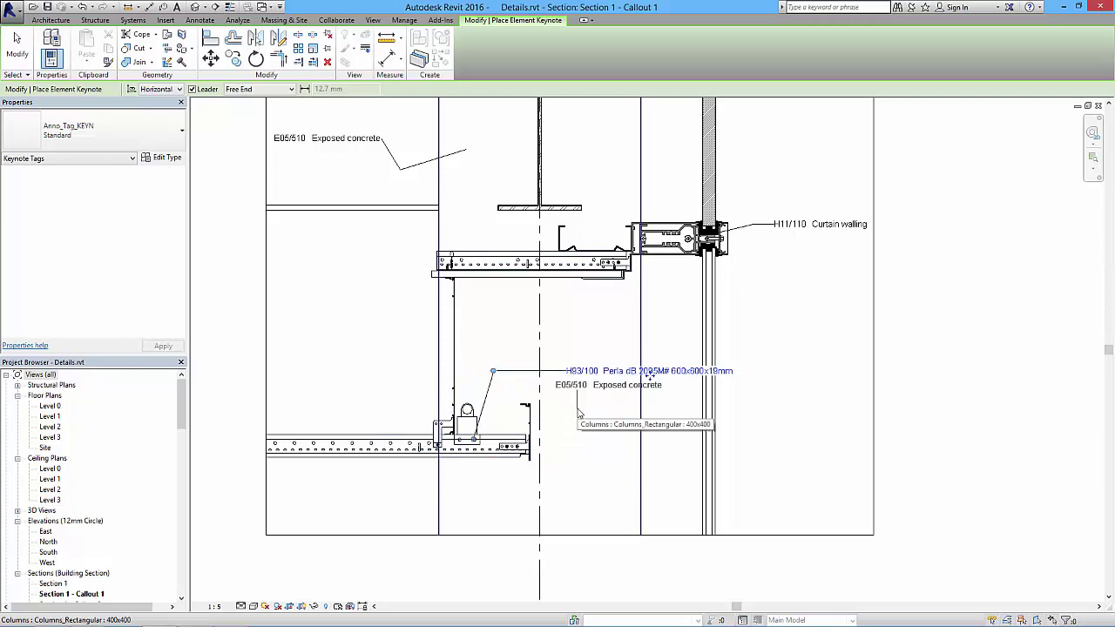
key("Escape")
key("Escape")
Review the dimensions, text notes and keynote tags across the whole callout detail
middle_click_drag(579, 413, 567, 361)
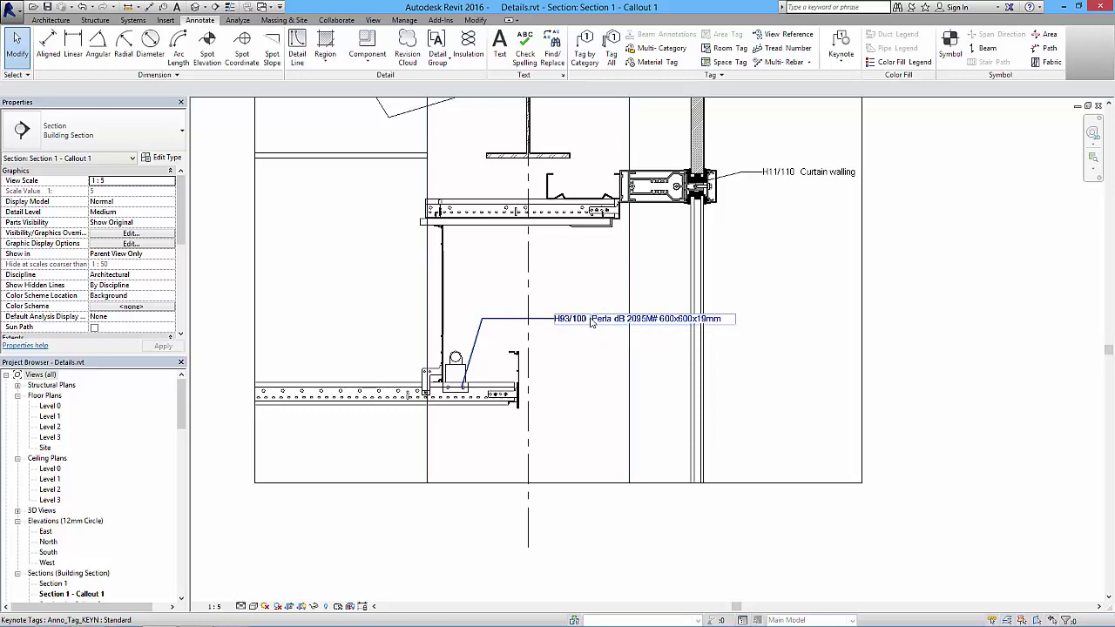
mouse_move(622, 353)
middle_mouse_down()
mouse_move(672, 453)
mouse_move(623, 363)
middle_mouse_up()
scroll(623, 363, "down", 1)
scroll(623, 363, "down", 1)
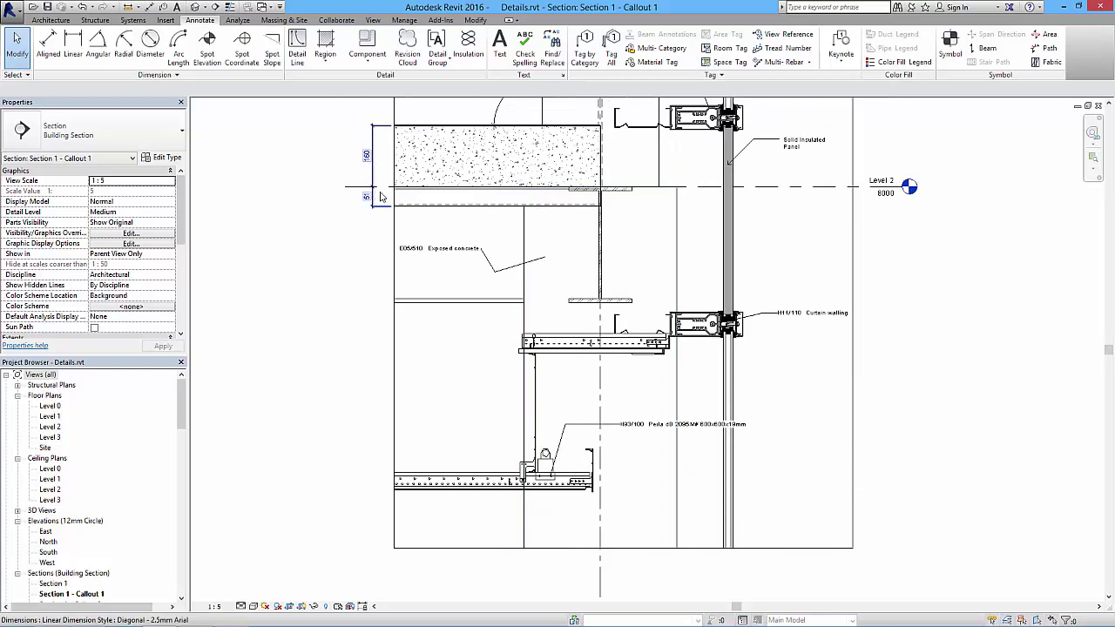
middle_click_drag(596, 258, 541, 385)
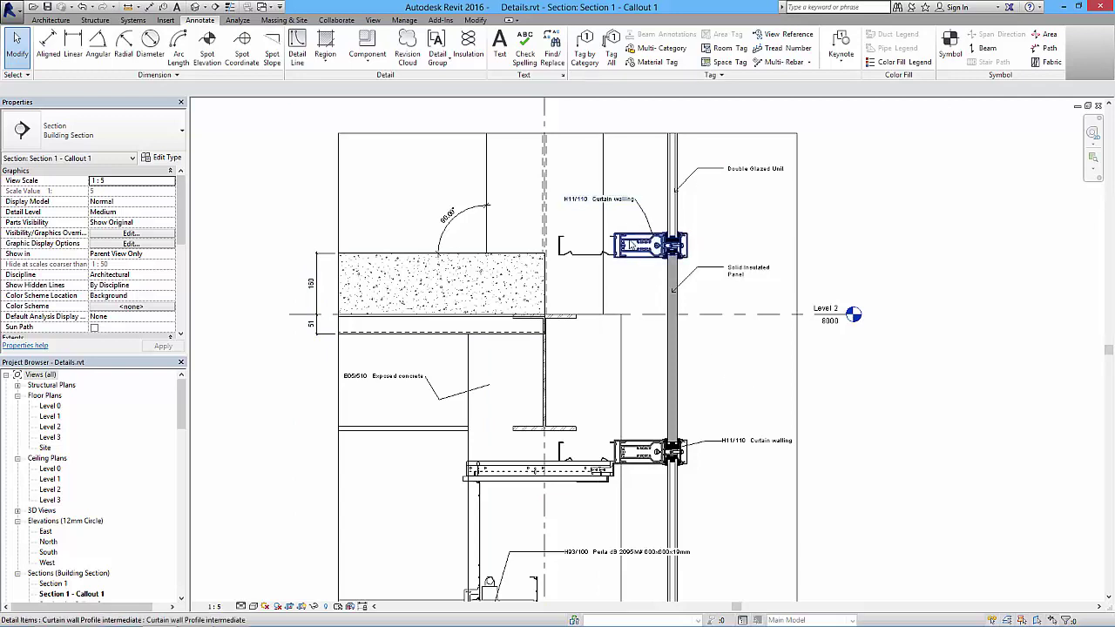
middle_click_drag(729, 398, 726, 200)
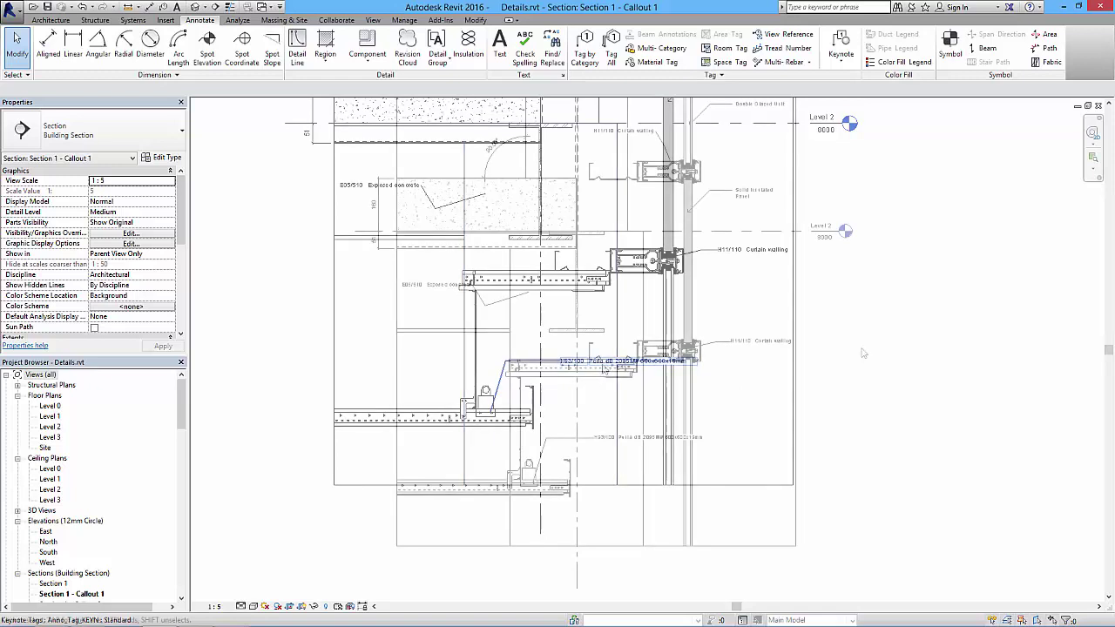
scroll(863, 352, "down", 2)
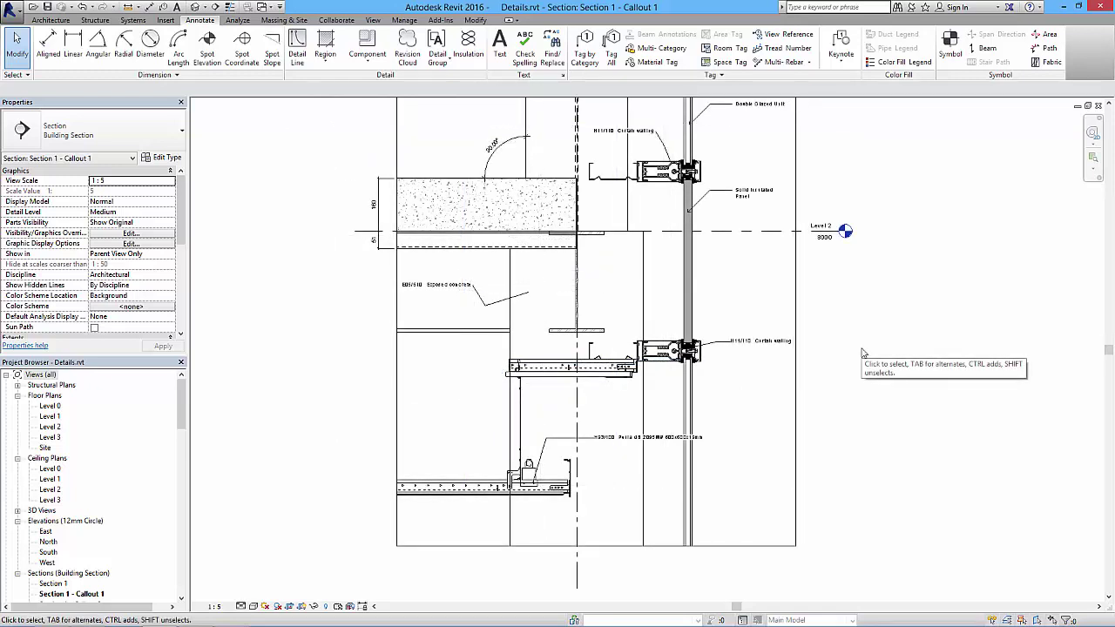